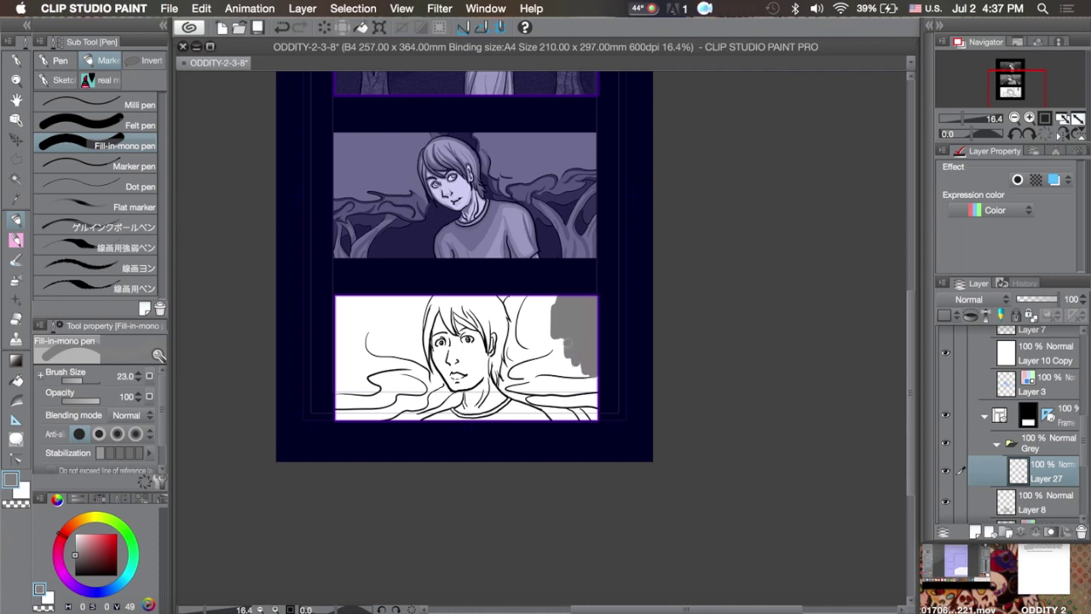
- Fill the lower panel background flat grey up to the hair on both sides, patching the gap near the left eye
mouse_move(554, 341)
mouse_down()
mouse_move(520, 291)
mouse_move(515, 372)
mouse_move(523, 341)
mouse_move(609, 304)
mouse_move(536, 397)
mouse_move(577, 394)
mouse_move(534, 383)
mouse_up()
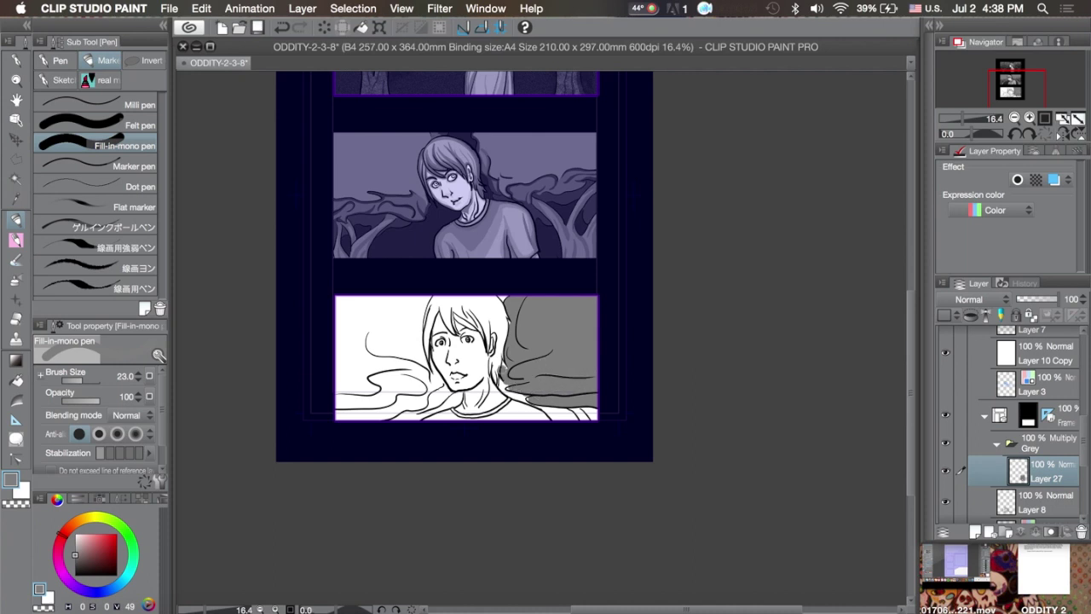
mouse_move(422, 294)
mouse_down()
mouse_move(416, 341)
mouse_move(358, 401)
mouse_move(426, 375)
mouse_move(439, 391)
mouse_move(342, 410)
mouse_up()
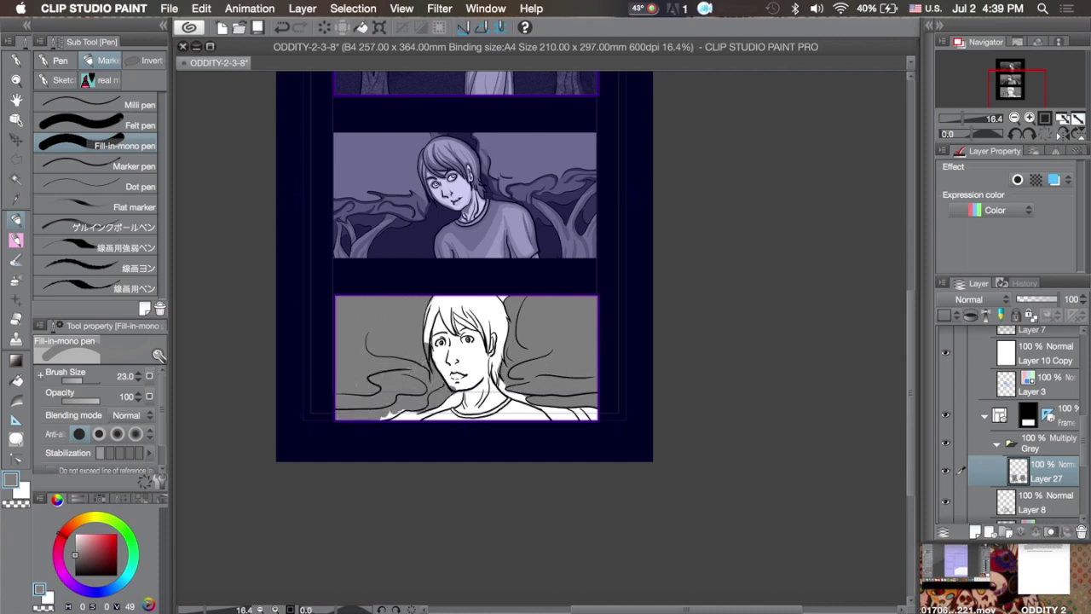
key(super+plus)
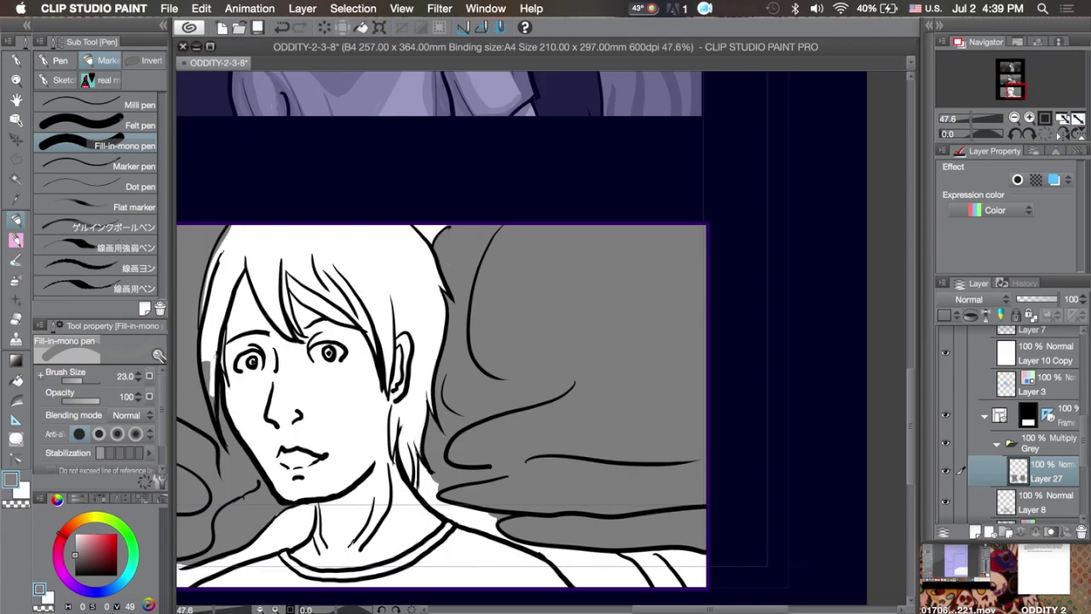
drag(208, 361, 211, 398)
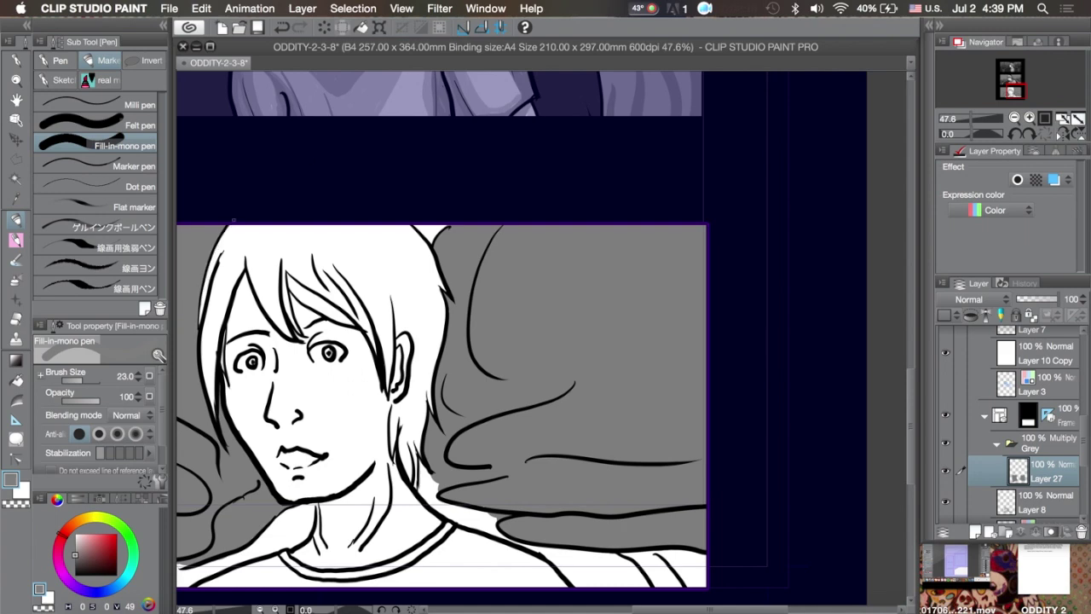
key(super+minus)
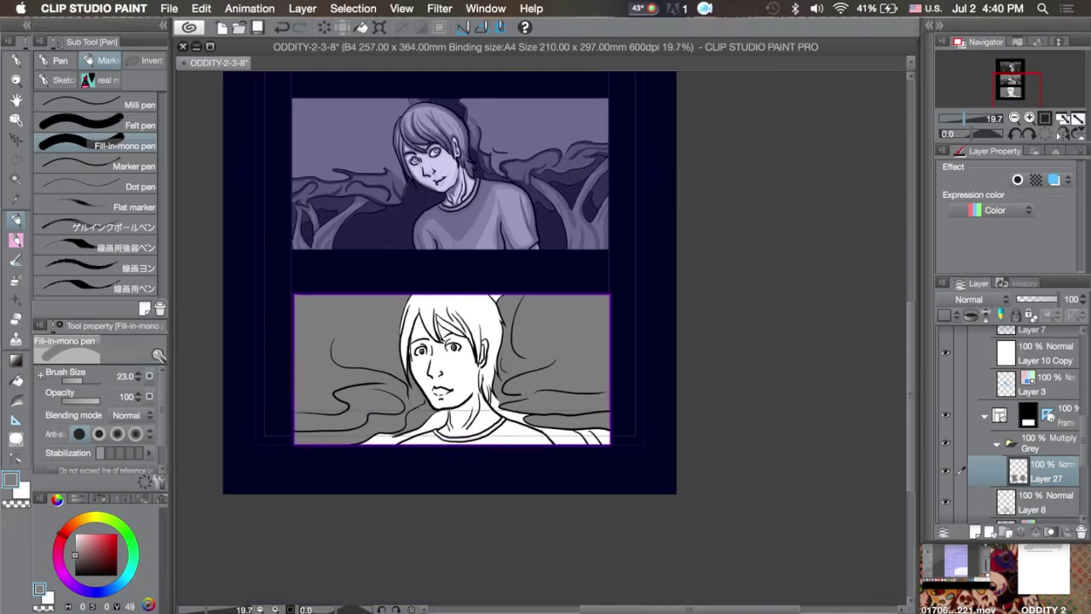
- On the grey tone layer, paint wide darker G-pen bands along the hair's edge and beneath it
key(p)
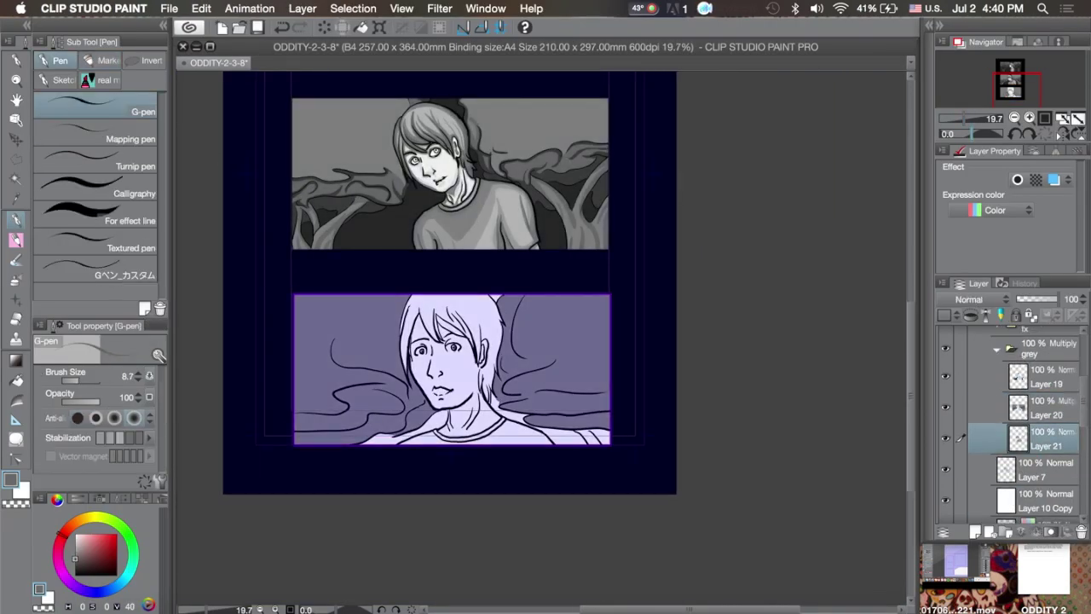
key(alt+bracketright)
key(alt+bracketright)
key(alt+bracketright)
key(super+plus)
key(bracketright)
mouse_move(461, 248)
mouse_down()
mouse_move(465, 449)
mouse_move(448, 469)
mouse_move(440, 415)
mouse_move(458, 442)
mouse_move(484, 418)
mouse_move(447, 442)
mouse_move(466, 462)
mouse_move(471, 423)
mouse_move(589, 364)
mouse_up()
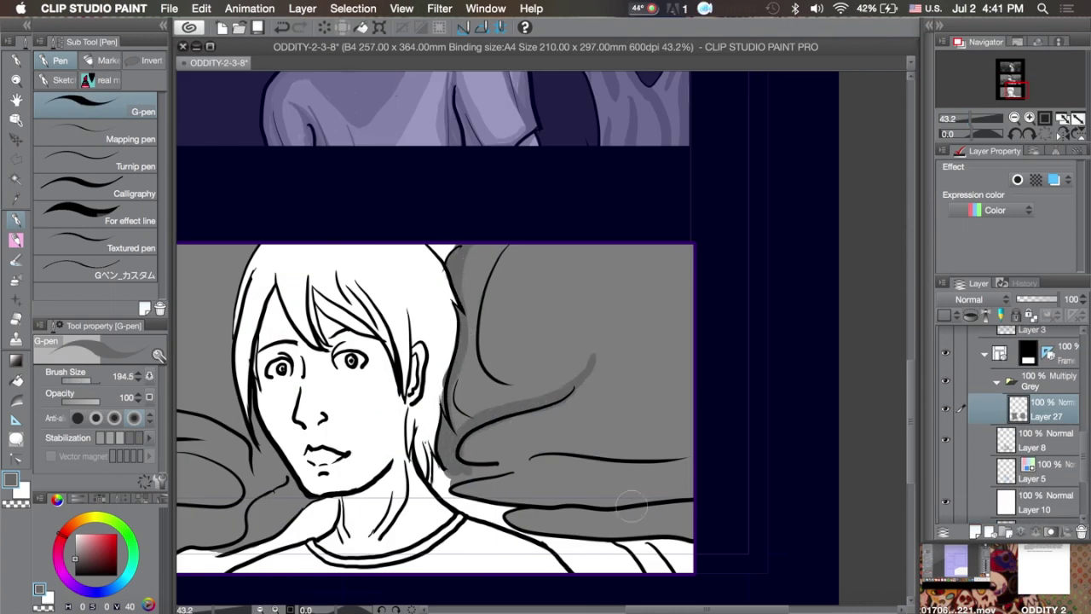
mouse_move(467, 444)
mouse_down()
mouse_move(673, 464)
mouse_move(477, 479)
mouse_move(697, 485)
mouse_move(698, 531)
mouse_move(669, 530)
mouse_move(599, 485)
mouse_move(516, 514)
mouse_move(571, 515)
mouse_move(559, 521)
mouse_move(588, 482)
mouse_move(457, 468)
mouse_move(520, 493)
mouse_move(452, 490)
mouse_up()
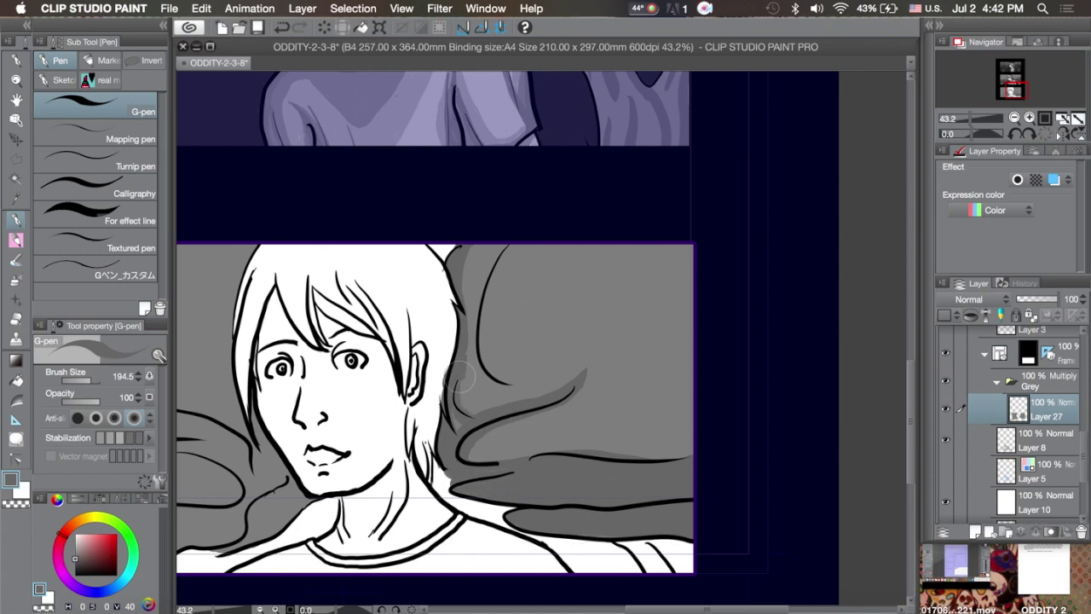
drag(460, 409, 464, 366)
drag(471, 247, 484, 420)
- Paint darker bands into the smoke shape, the lower-left smoke, beside the chin and the left smoke tip
mouse_move(501, 232)
mouse_down()
mouse_move(526, 398)
mouse_move(491, 386)
mouse_move(492, 348)
mouse_move(516, 316)
mouse_move(597, 367)
mouse_move(613, 298)
mouse_move(588, 357)
mouse_move(542, 338)
mouse_move(566, 396)
mouse_move(595, 380)
mouse_move(528, 416)
mouse_up()
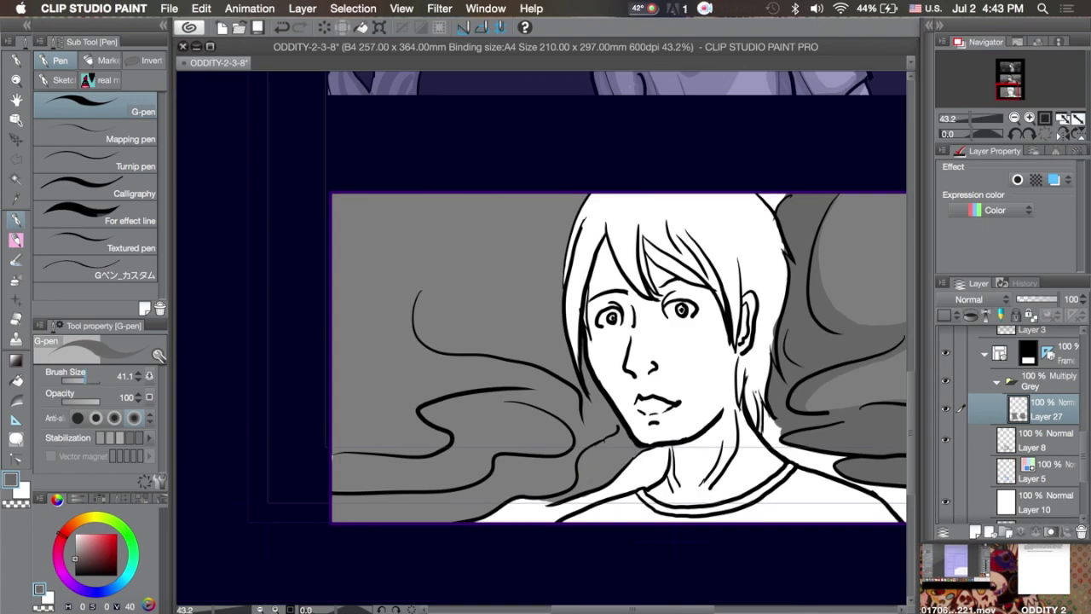
mouse_move(321, 466)
mouse_down()
mouse_move(400, 464)
mouse_move(460, 490)
mouse_move(443, 498)
mouse_move(622, 452)
mouse_move(609, 443)
mouse_up()
mouse_move(600, 395)
mouse_down()
mouse_move(613, 420)
mouse_move(554, 448)
mouse_up()
drag(425, 290, 589, 391)
key(ctrl+z)
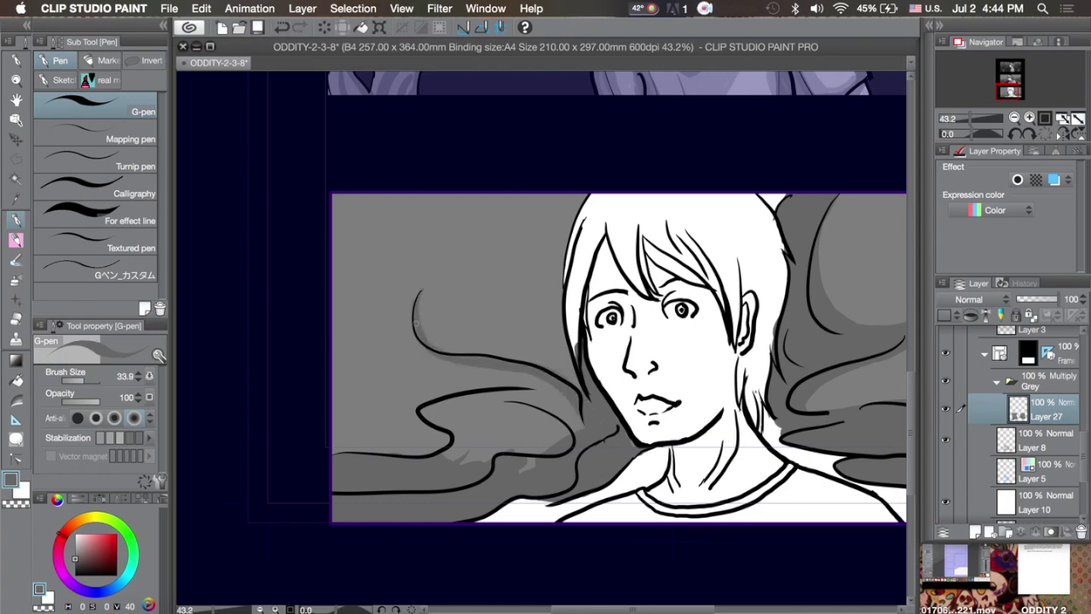
drag(415, 322, 437, 343)
- Eyedrop the darker grey and shade the lower smoke band, its light patch and the upper wisp
alt+click(441, 321)
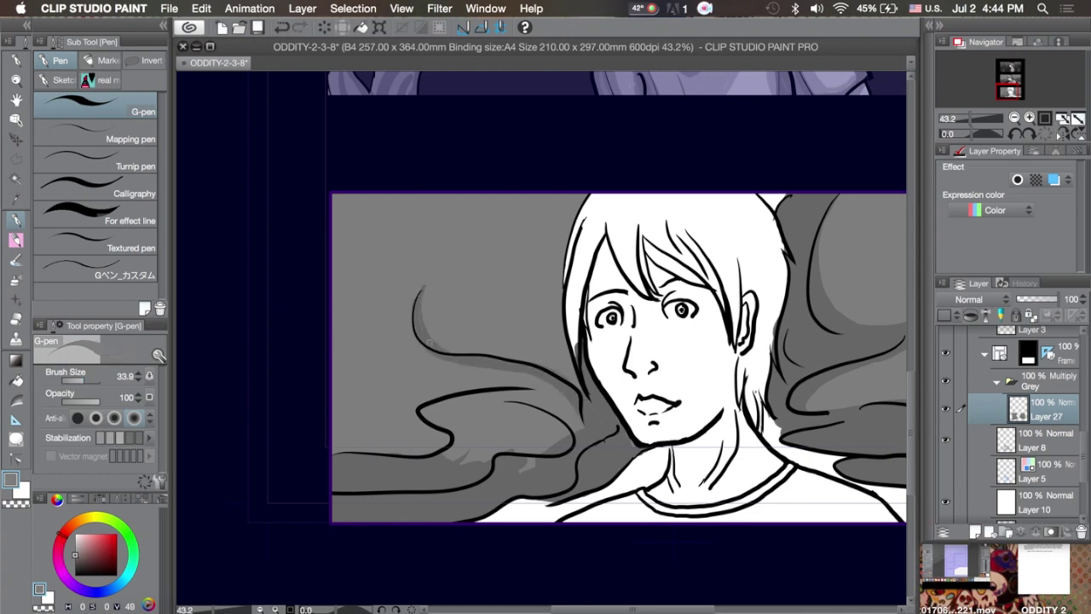
alt+click(428, 342)
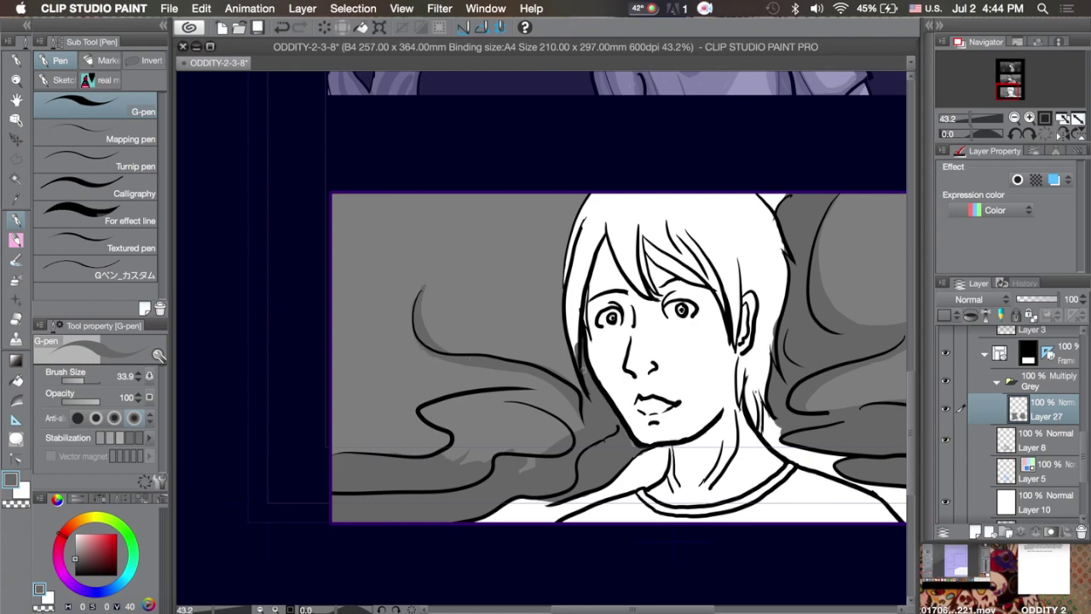
mouse_move(558, 439)
mouse_down()
mouse_move(465, 456)
mouse_move(367, 451)
mouse_move(443, 401)
mouse_move(483, 396)
mouse_move(524, 417)
mouse_up()
drag(444, 341, 431, 328)
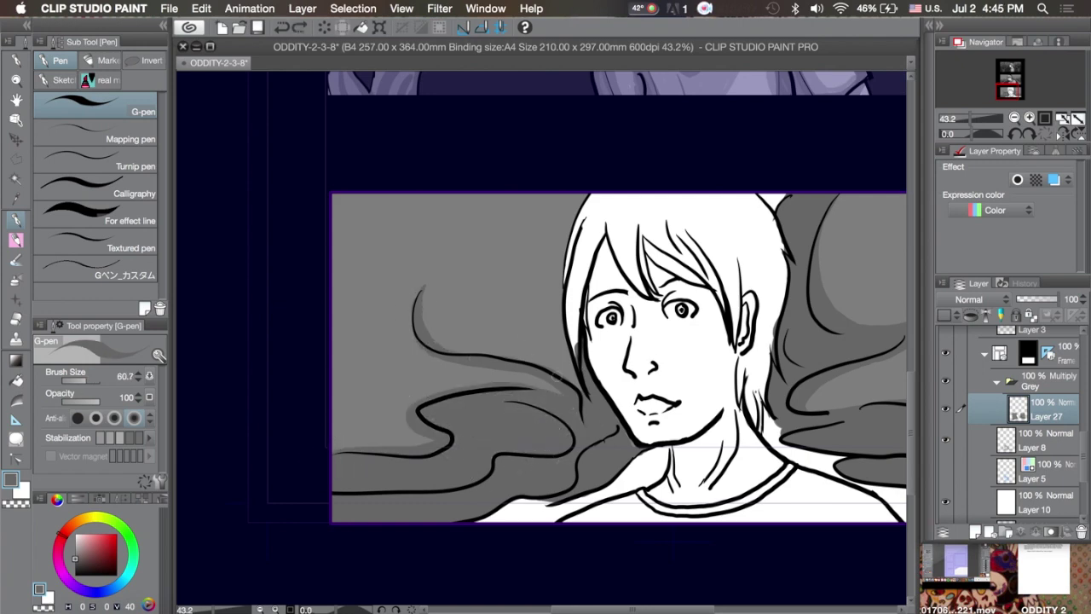
mouse_move(549, 365)
mouse_down()
mouse_move(448, 352)
mouse_move(430, 286)
mouse_up()
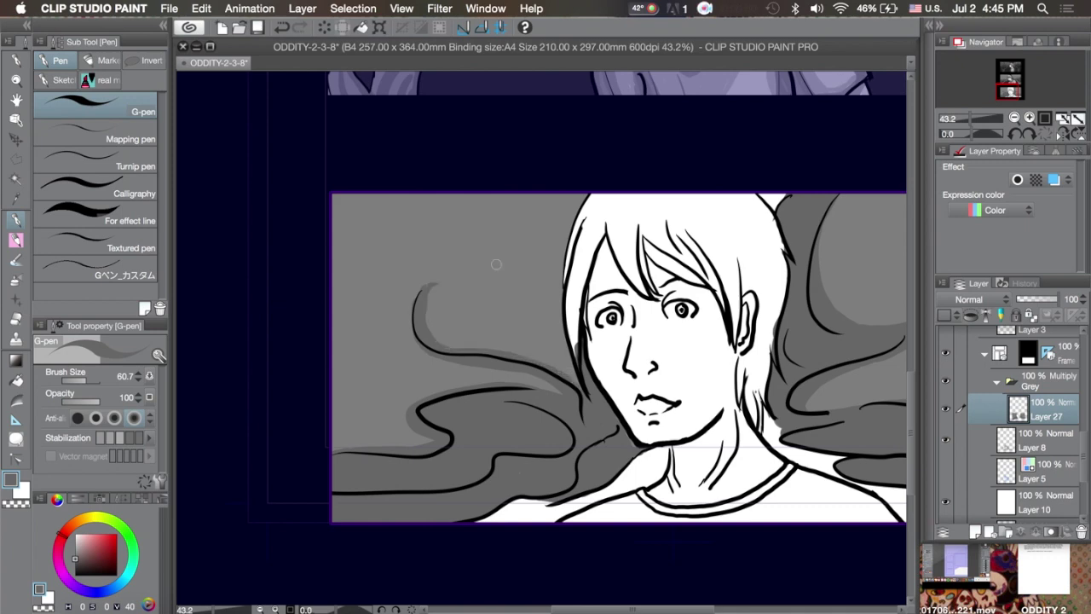
- Extend the dark wisp shading upward, then sample a deeper dark grey from the canvas
alt+click(433, 314)
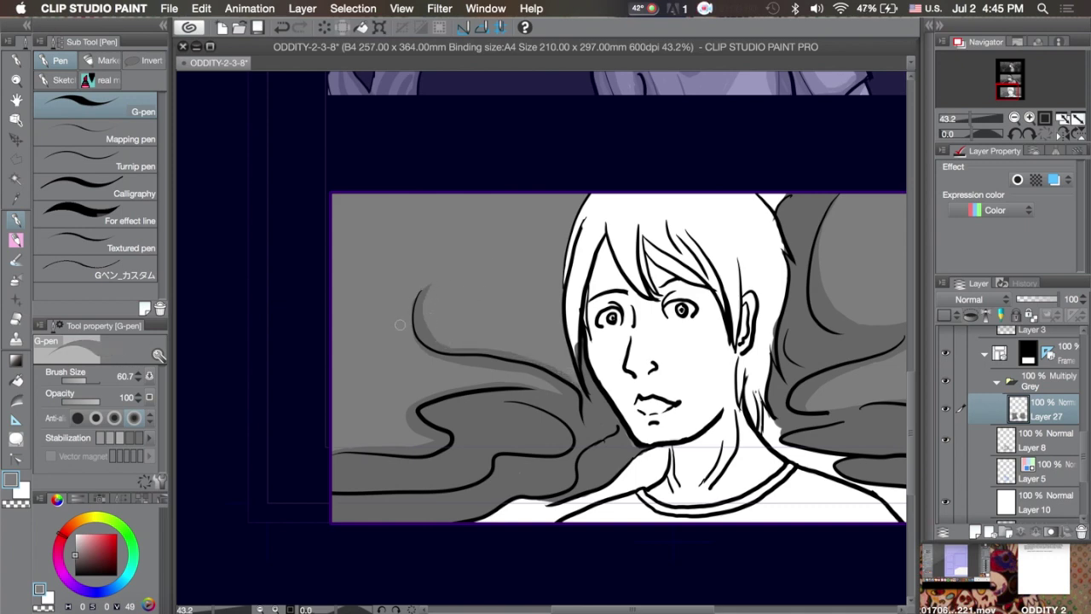
alt+click(414, 317)
drag(415, 324, 433, 279)
alt+click(426, 297)
alt+click(532, 432)
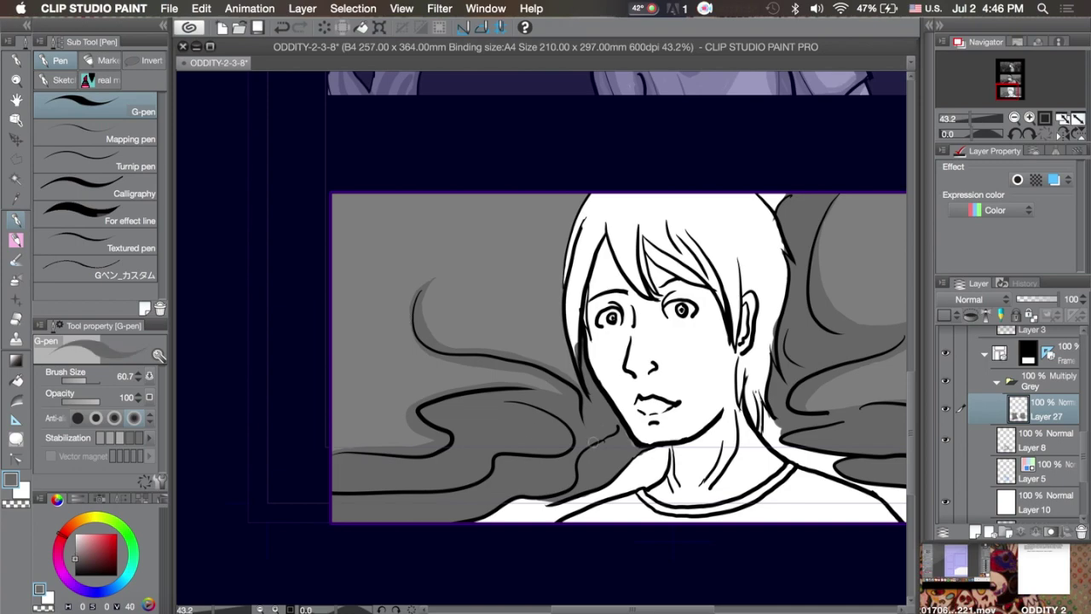
scroll(594, 442, up, 5)
alt+click(515, 434)
- Shade the smoke left of the neck in deep dark grey
scroll(515, 435, down, 5)
scroll(515, 435, right, 2)
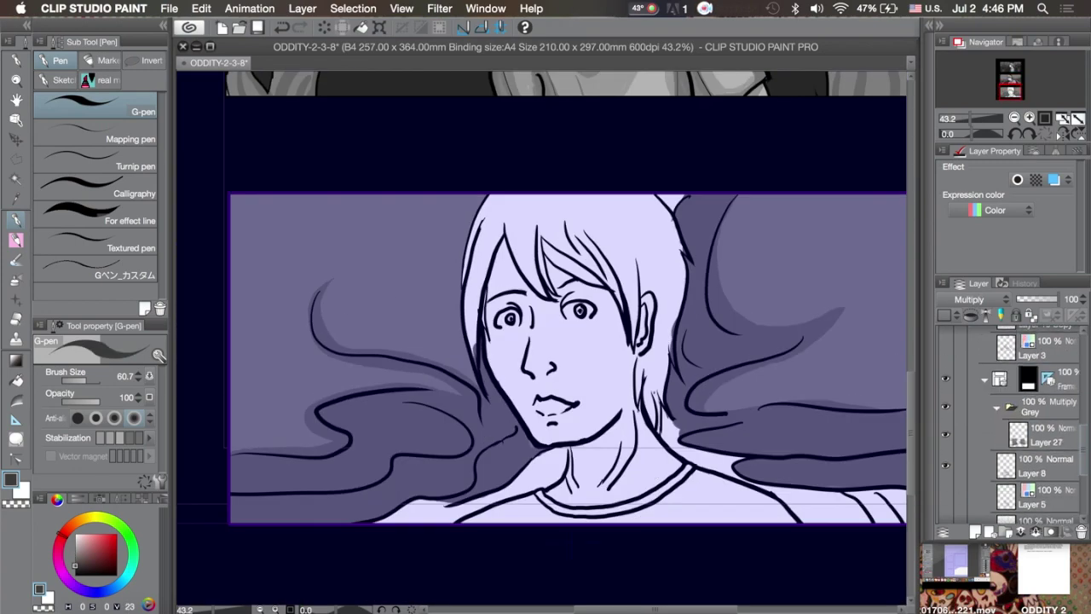
mouse_move(515, 434)
mouse_down()
mouse_move(545, 448)
mouse_move(473, 492)
mouse_move(490, 460)
mouse_move(444, 497)
mouse_up()
scroll(883, 373, down, 2)
scroll(883, 373, right, 4)
mouse_move(563, 388)
mouse_down()
mouse_move(734, 377)
mouse_move(734, 403)
mouse_move(576, 394)
mouse_up()
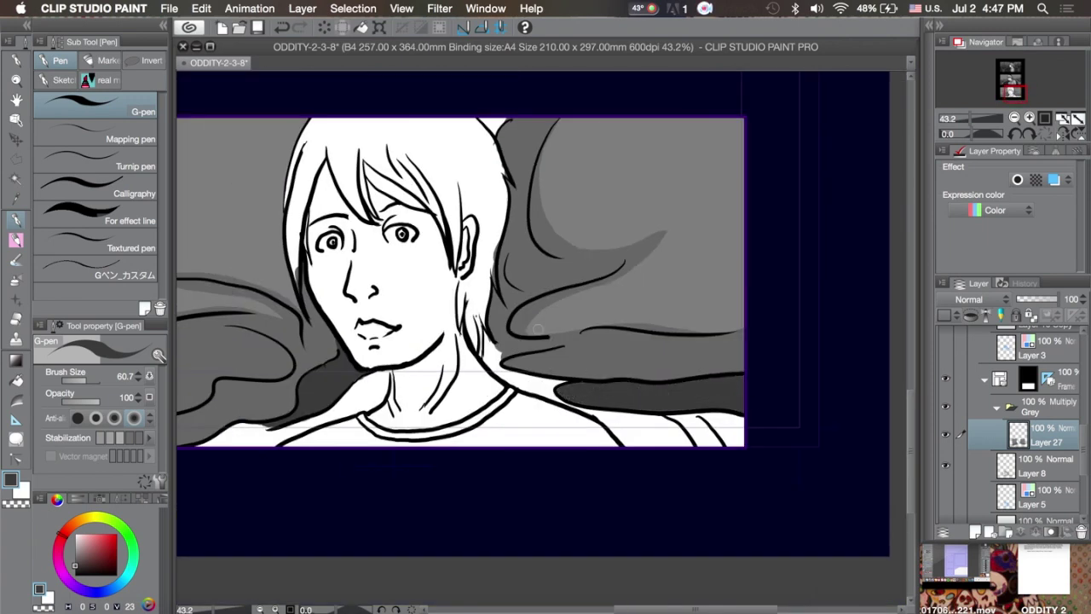
- Shade the band between the hair and the right-hand smoke, redoing stray strokes
mouse_move(522, 108)
mouse_down()
mouse_move(508, 145)
mouse_move(509, 311)
mouse_move(515, 224)
mouse_up()
key(ctrl+z)
drag(511, 273, 515, 230)
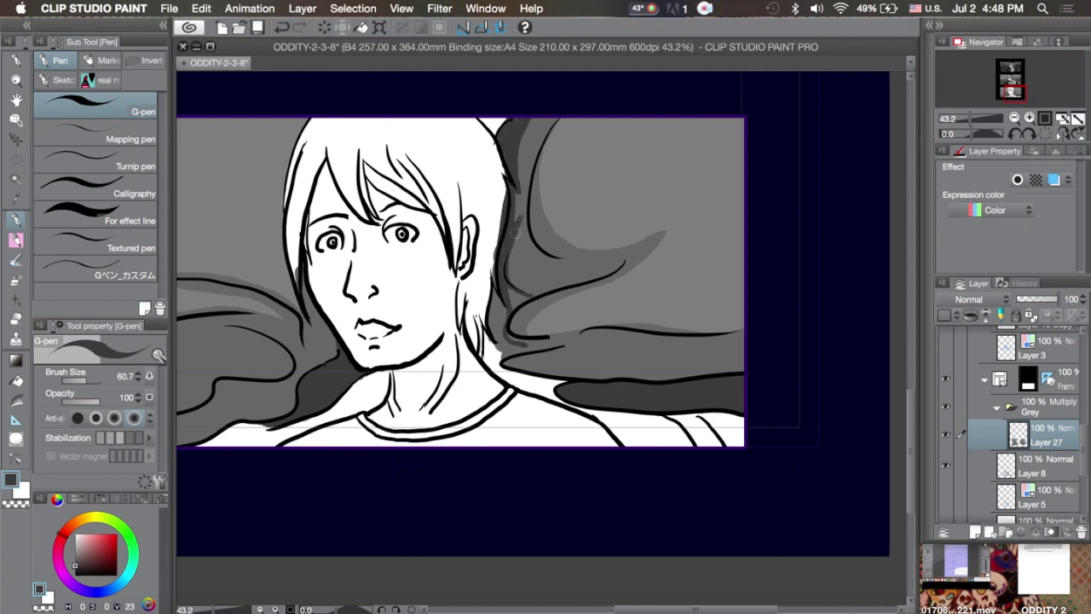
mouse_move(520, 339)
mouse_down()
mouse_move(494, 281)
mouse_move(508, 356)
mouse_move(535, 344)
mouse_up()
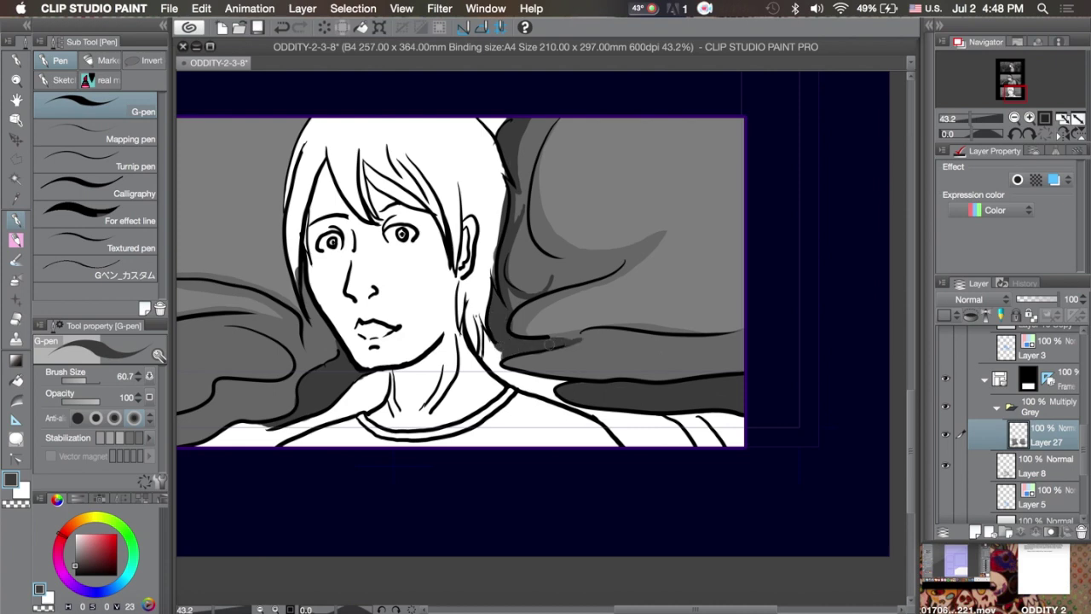
mouse_move(547, 240)
mouse_down()
mouse_move(561, 124)
mouse_move(540, 146)
mouse_move(532, 207)
mouse_move(554, 121)
mouse_move(532, 175)
mouse_up()
key(ctrl+z)
key(ctrl+z)
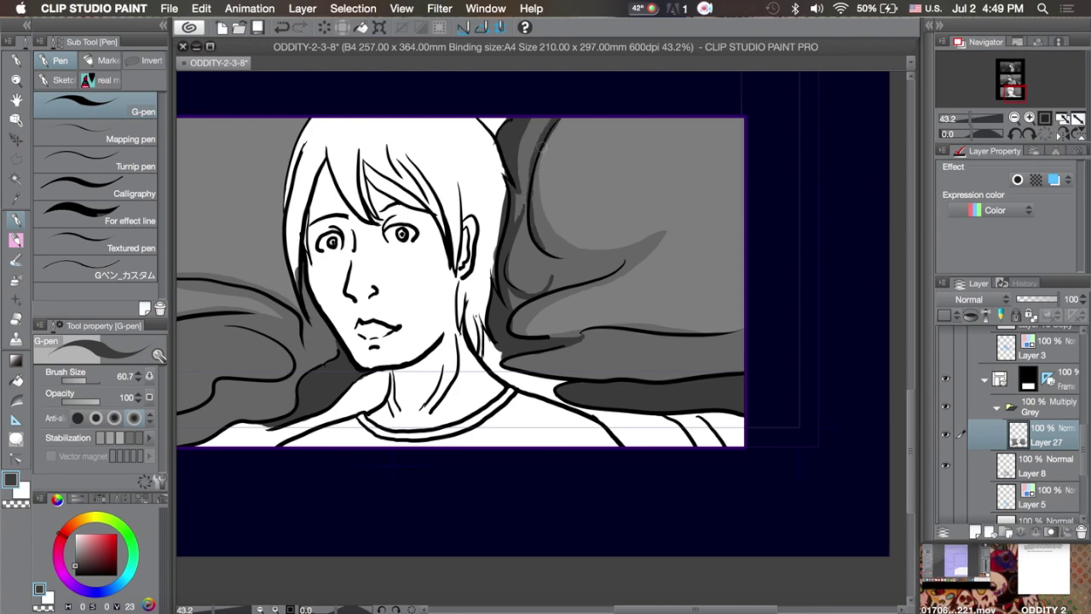
key(ctrl+z)
key(ctrl+z)
drag(554, 121, 559, 254)
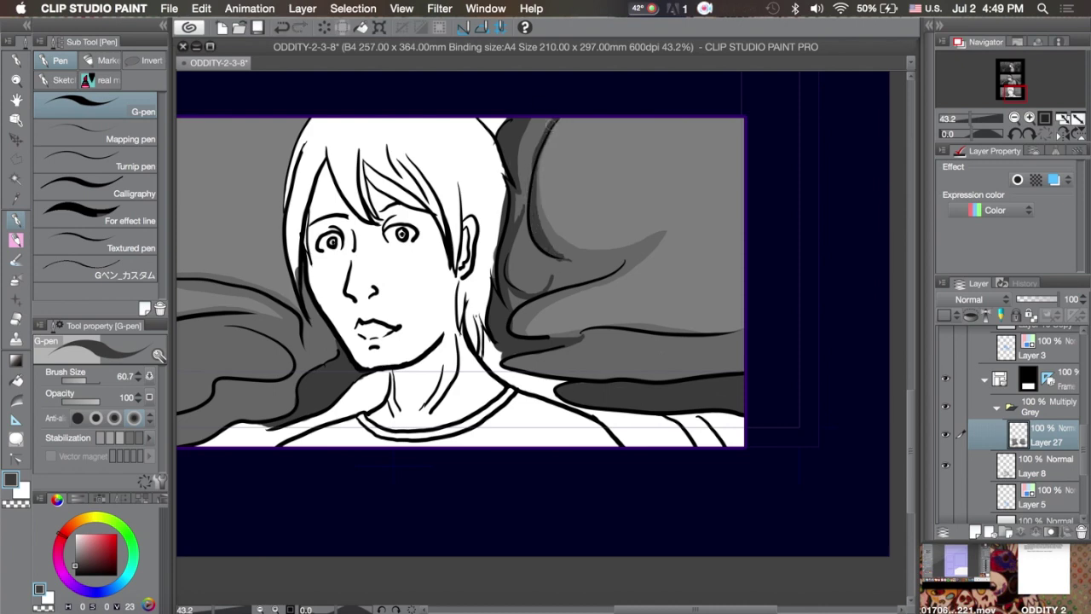
- Darken the lower-right smoke contour and the lower smoke band, undoing an unwanted edge stroke
alt+click(556, 245)
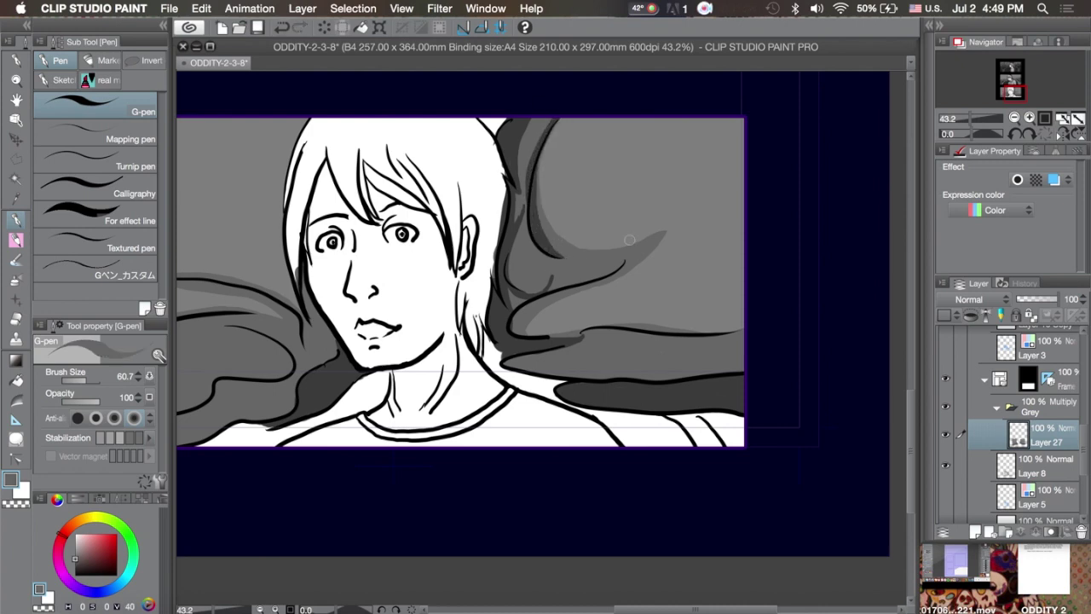
alt+click(629, 240)
mouse_move(545, 298)
mouse_down()
mouse_move(515, 331)
mouse_move(628, 257)
mouse_up()
alt+click(624, 261)
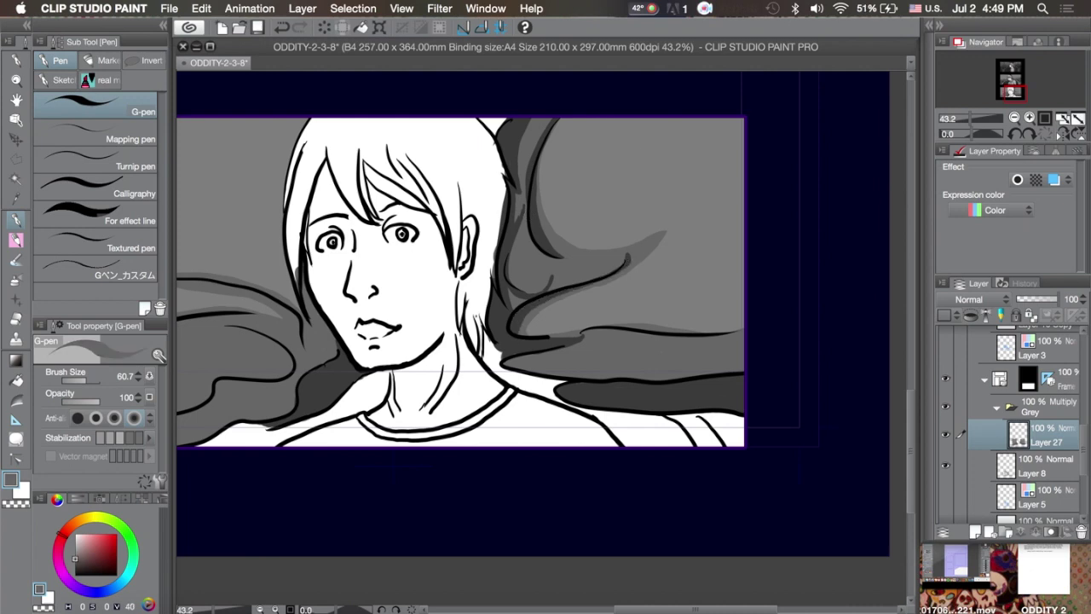
alt+click(514, 328)
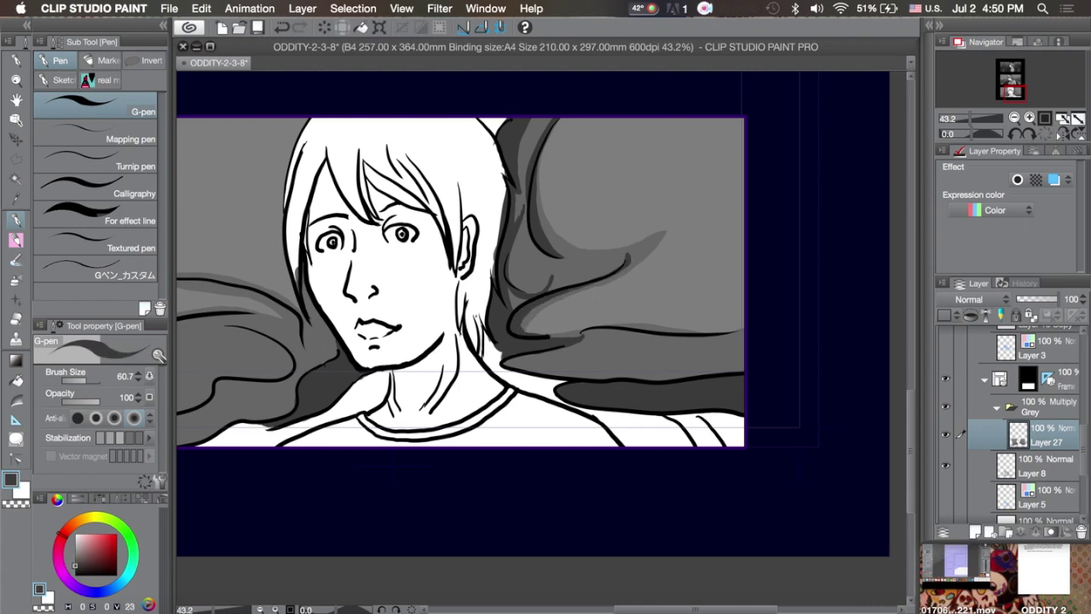
mouse_move(527, 361)
mouse_down()
mouse_move(694, 372)
mouse_move(516, 358)
mouse_move(540, 371)
mouse_move(559, 350)
mouse_move(667, 339)
mouse_move(599, 329)
mouse_up()
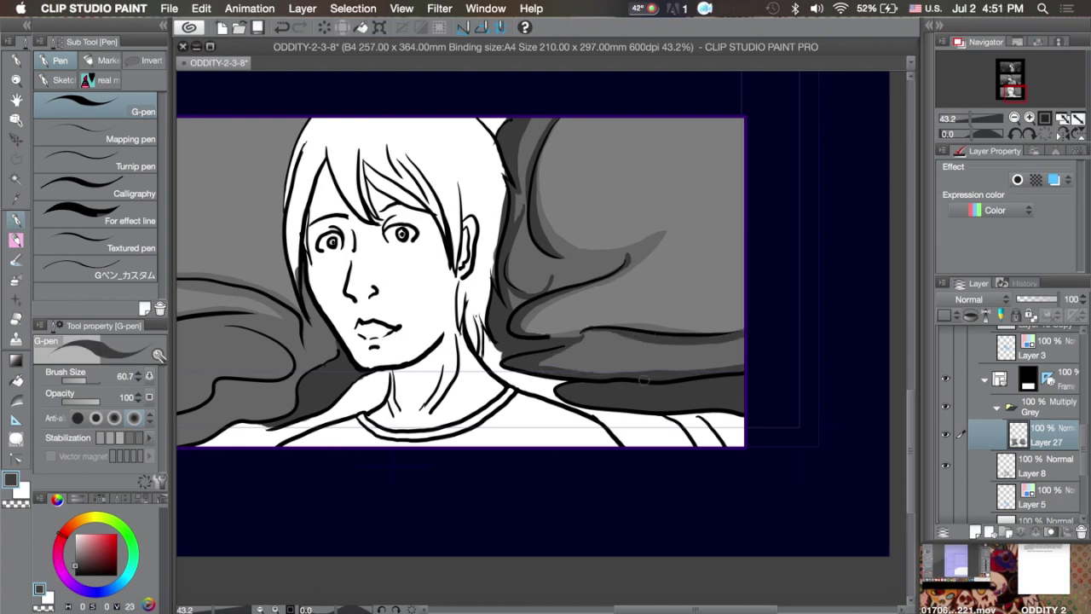
drag(587, 356, 743, 352)
key(ctrl+z)
mouse_move(559, 355)
mouse_down()
mouse_move(658, 361)
mouse_move(605, 371)
mouse_move(736, 358)
mouse_move(559, 363)
mouse_up()
- With a larger brush, extend the dark shading across the lower-left smoke beside the chin
scroll(561, 366, down, 3)
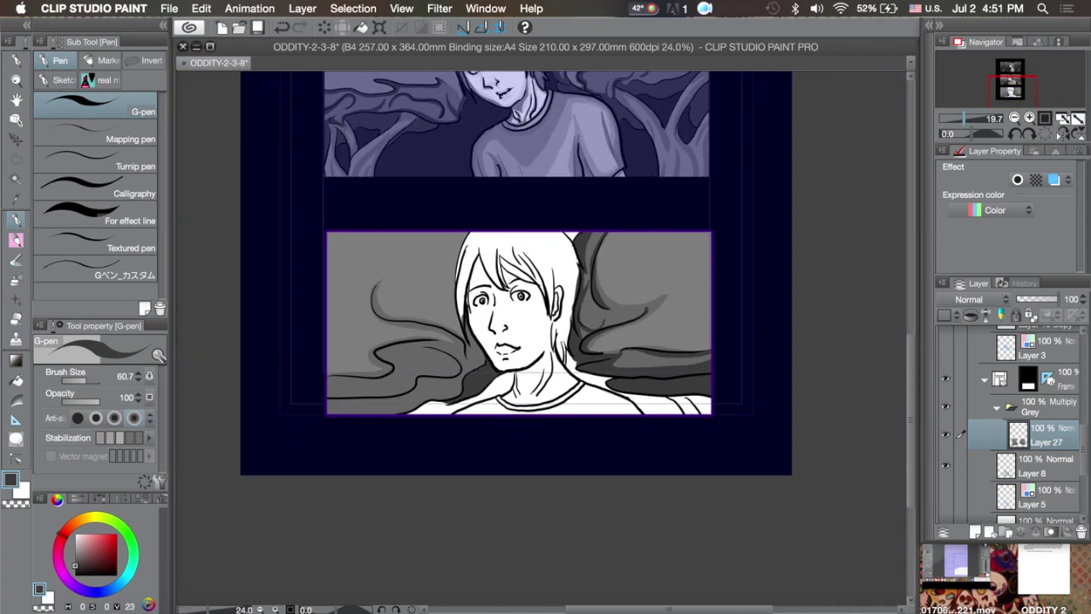
drag(375, 415, 430, 388)
mouse_move(497, 351)
mouse_down()
mouse_move(540, 337)
mouse_move(495, 350)
mouse_move(497, 337)
mouse_move(472, 392)
mouse_move(440, 381)
mouse_move(467, 377)
mouse_up()
mouse_move(299, 399)
mouse_down()
mouse_move(412, 383)
mouse_move(467, 350)
mouse_up()
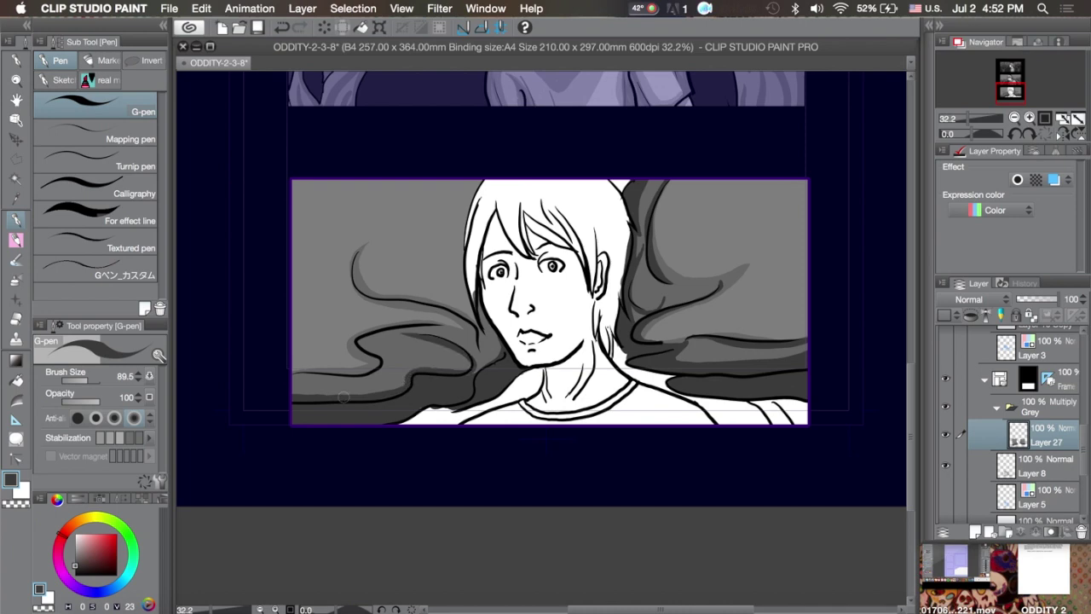
- In lighter grey, shade the upper-left smoke curl toward the face and extend the lower-left band
alt+click(345, 375)
mouse_move(368, 235)
mouse_down()
mouse_move(357, 256)
mouse_move(366, 315)
mouse_move(464, 324)
mouse_up()
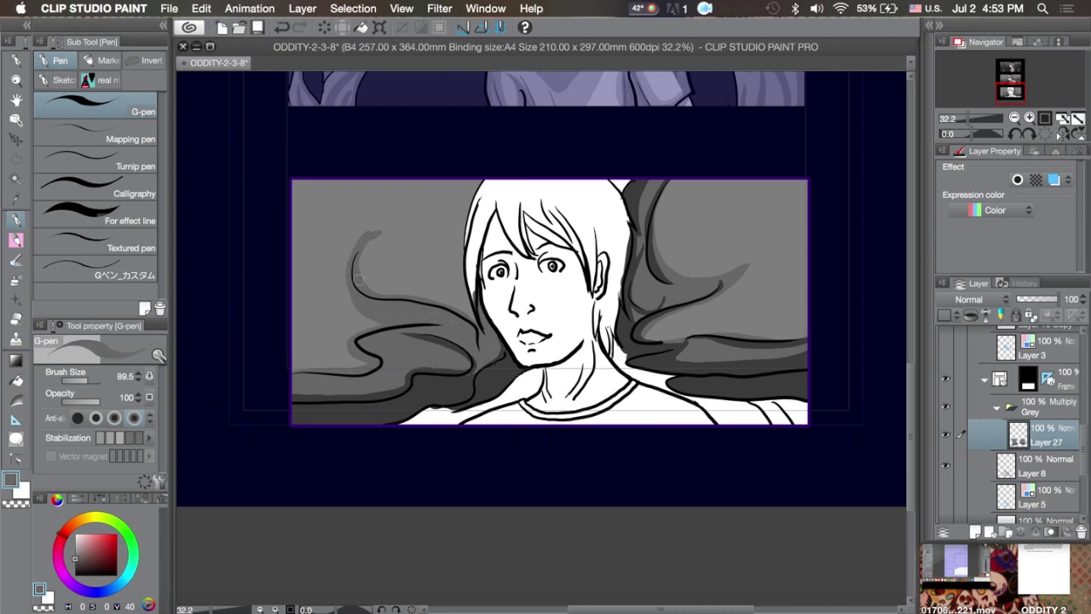
mouse_move(360, 277)
mouse_down()
mouse_move(368, 238)
mouse_move(388, 227)
mouse_move(390, 302)
mouse_up()
mouse_move(364, 264)
mouse_down()
mouse_move(474, 326)
mouse_move(401, 290)
mouse_move(462, 312)
mouse_up()
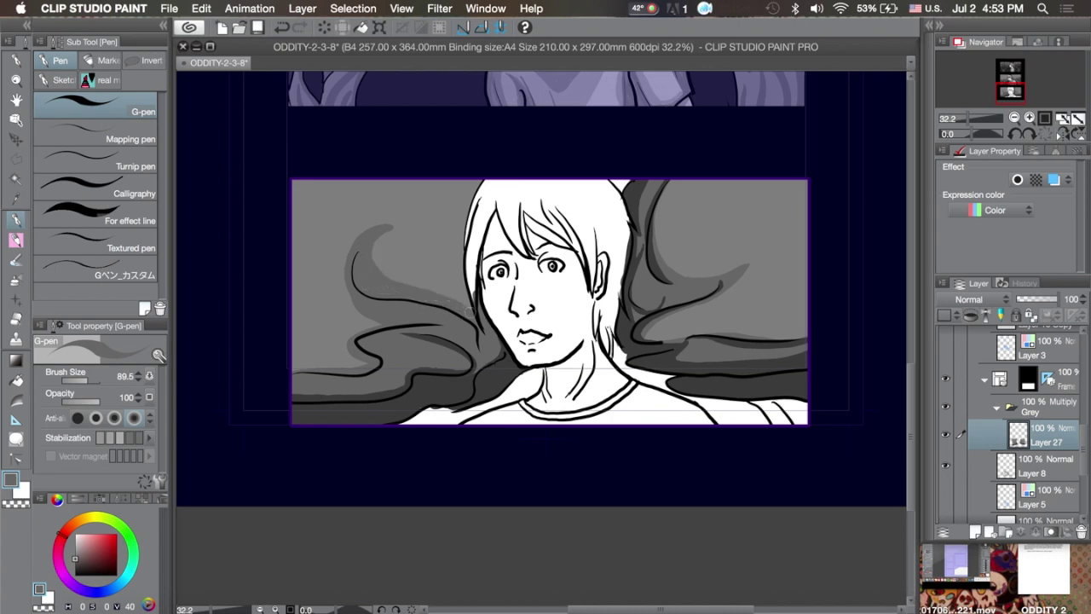
mouse_move(375, 324)
mouse_down()
mouse_move(343, 362)
mouse_move(349, 328)
mouse_move(298, 366)
mouse_move(337, 365)
mouse_up()
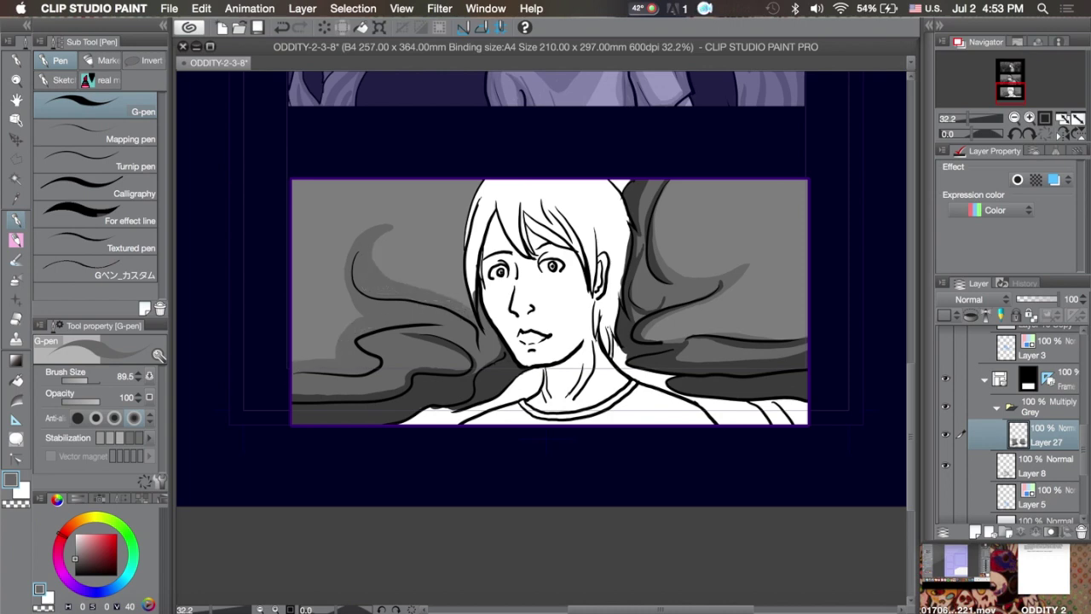
- Deepen the lower-left smoke band and the area left of the chin in dark grey
alt+click(467, 304)
mouse_move(403, 382)
mouse_down()
mouse_move(294, 390)
mouse_move(468, 367)
mouse_up()
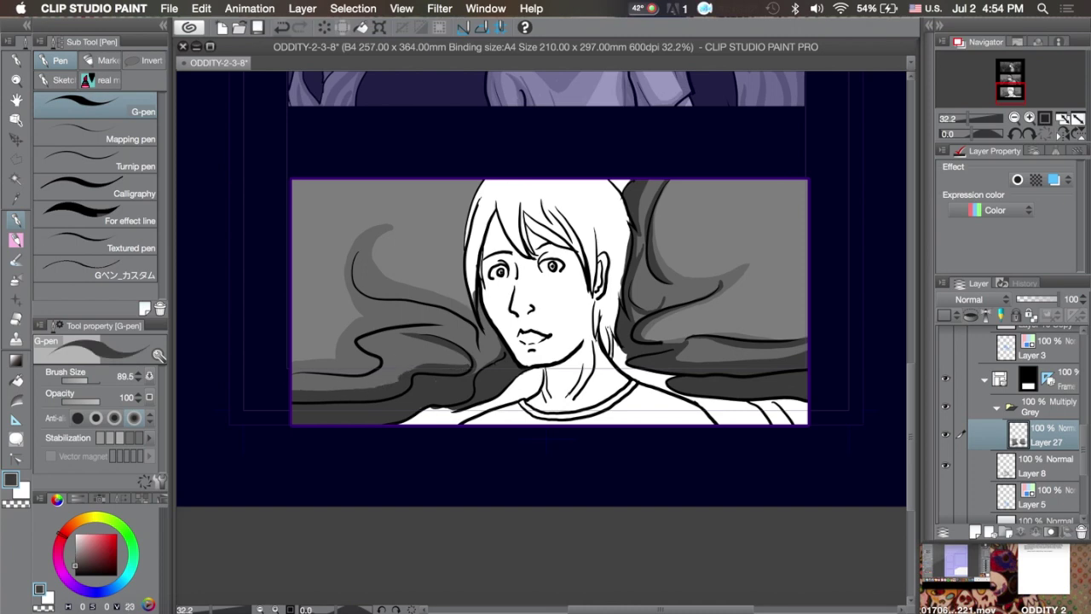
mouse_move(294, 396)
mouse_down()
mouse_move(404, 375)
mouse_move(423, 338)
mouse_up()
mouse_move(348, 359)
mouse_down()
mouse_move(294, 375)
mouse_move(443, 328)
mouse_up()
key(super+z)
key(super+y)
key(super+z)
mouse_move(328, 372)
mouse_down()
mouse_move(497, 319)
mouse_move(284, 376)
mouse_move(443, 322)
mouse_up()
drag(483, 365, 492, 339)
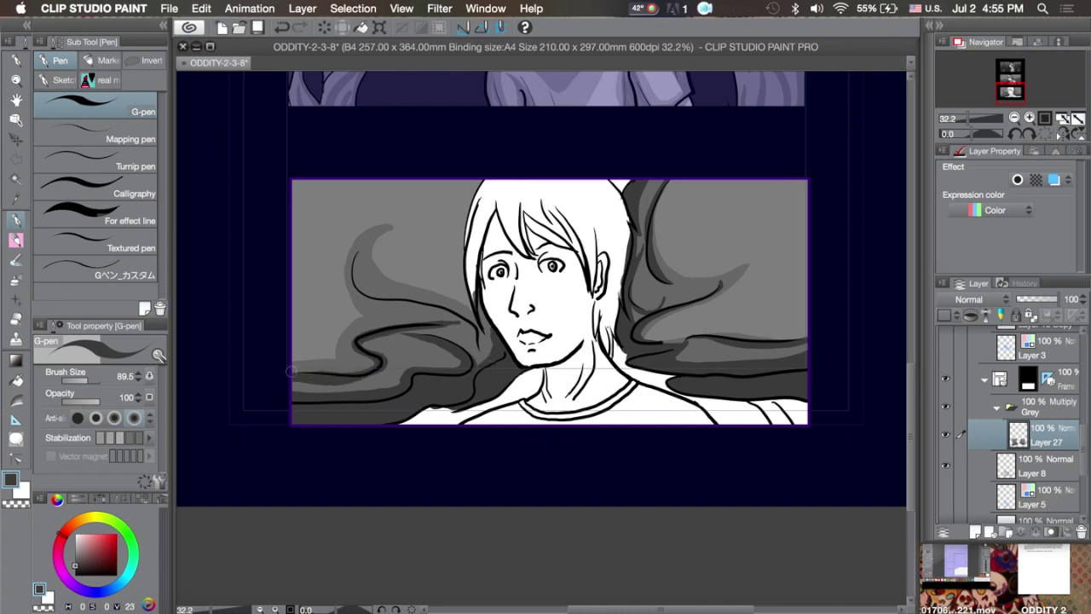
- Shade the light patch at the panel's left edge and fill smoke shapes left of the face dark grey
alt+click(318, 360)
drag(319, 360, 280, 359)
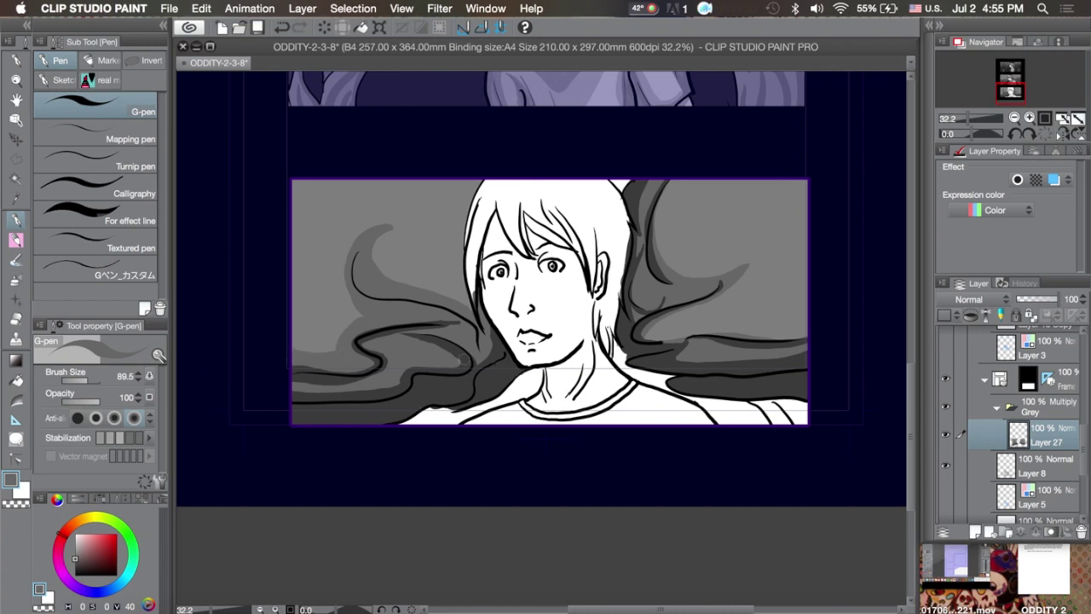
alt+click(359, 273)
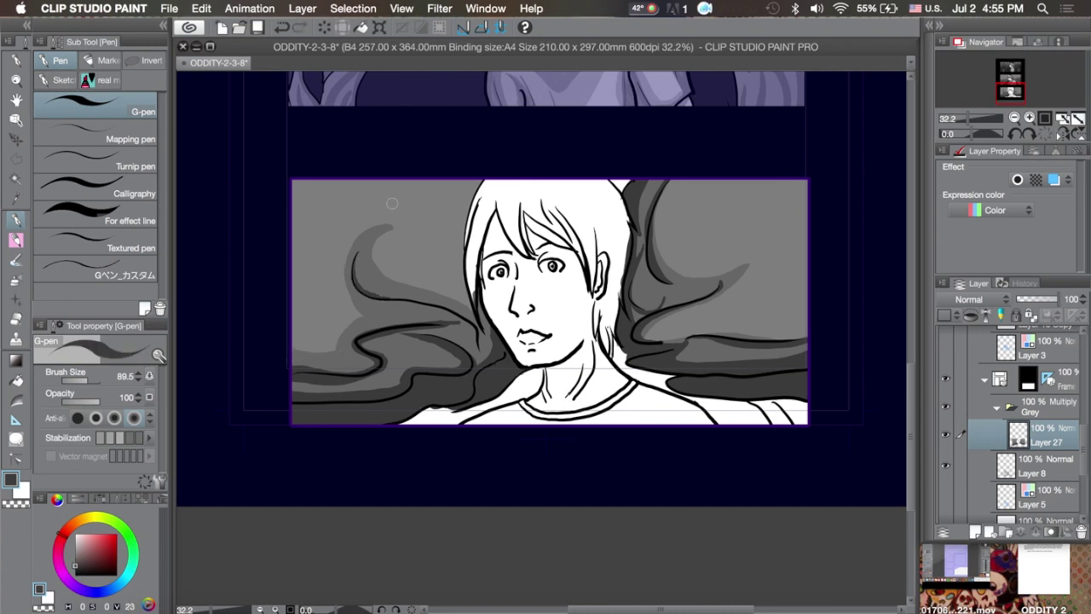
drag(467, 300, 382, 321)
drag(479, 314, 447, 351)
mouse_move(453, 299)
mouse_down()
mouse_move(372, 319)
mouse_move(354, 312)
mouse_up()
alt+click(396, 307)
alt+click(359, 299)
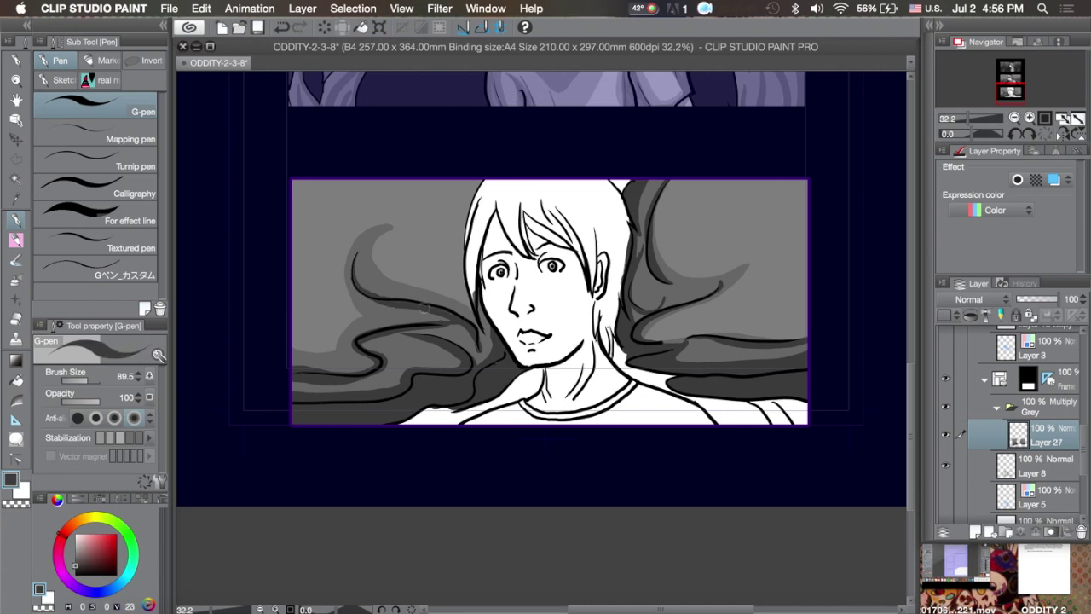
alt+click(482, 344)
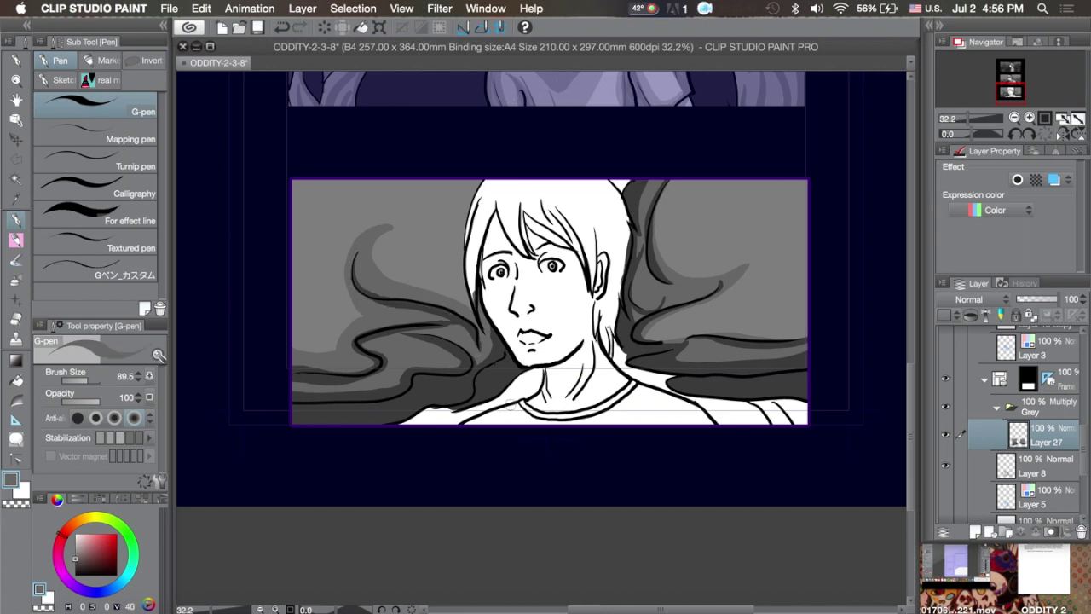
- Add grey edge strokes to the white shirt at bottom right and near the collar
alt+click(785, 193)
drag(743, 397, 786, 425)
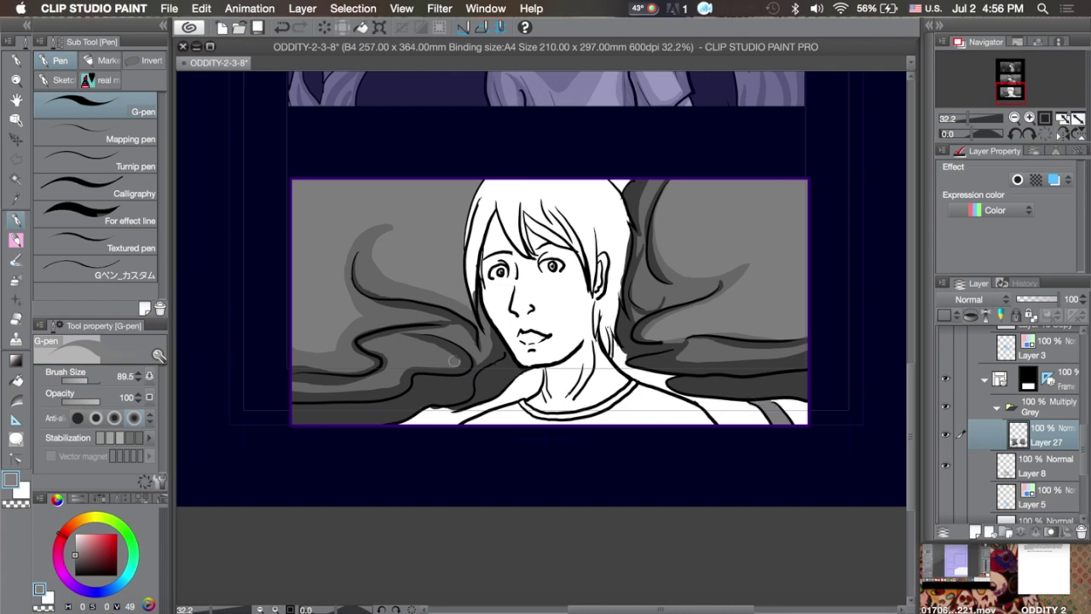
alt+click(454, 362)
drag(452, 402, 419, 410)
alt+click(802, 294)
drag(795, 392, 755, 404)
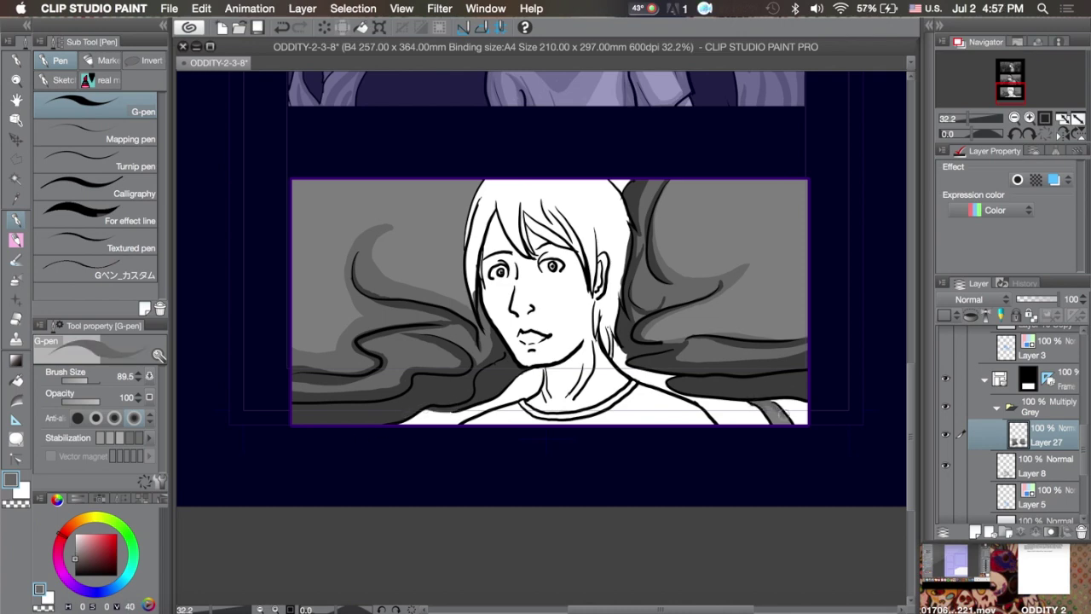
alt+click(632, 220)
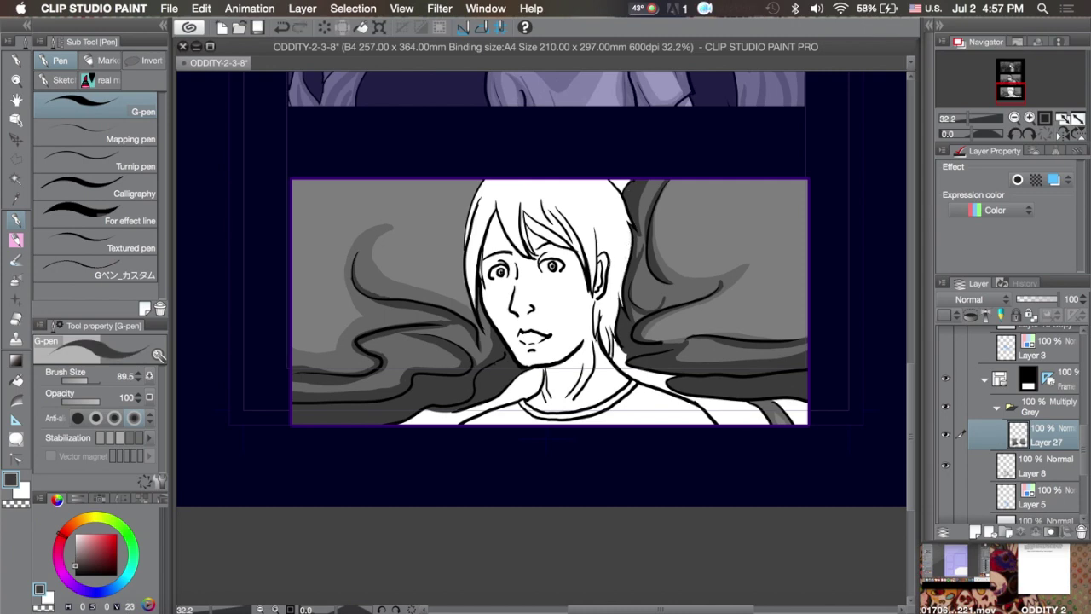
scroll(771, 300, up, 5)
- On Layer 28, paint dark grey over the lower shirt areas and move the layer above Layer 27
ctrl+shift+click(772, 300)
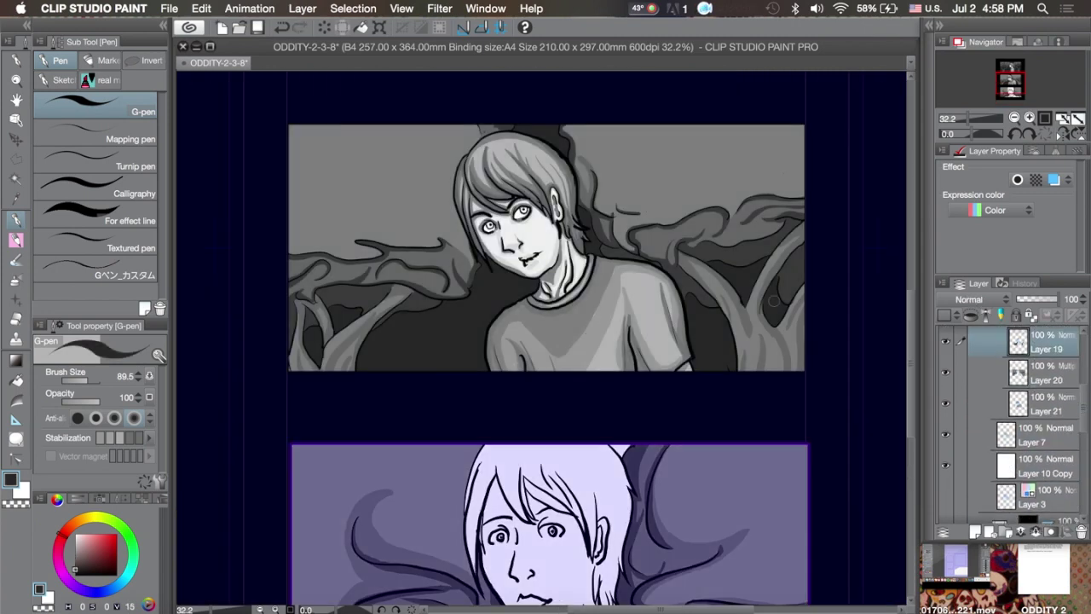
scroll(771, 300, down, 5)
ctrl+shift+click(645, 257)
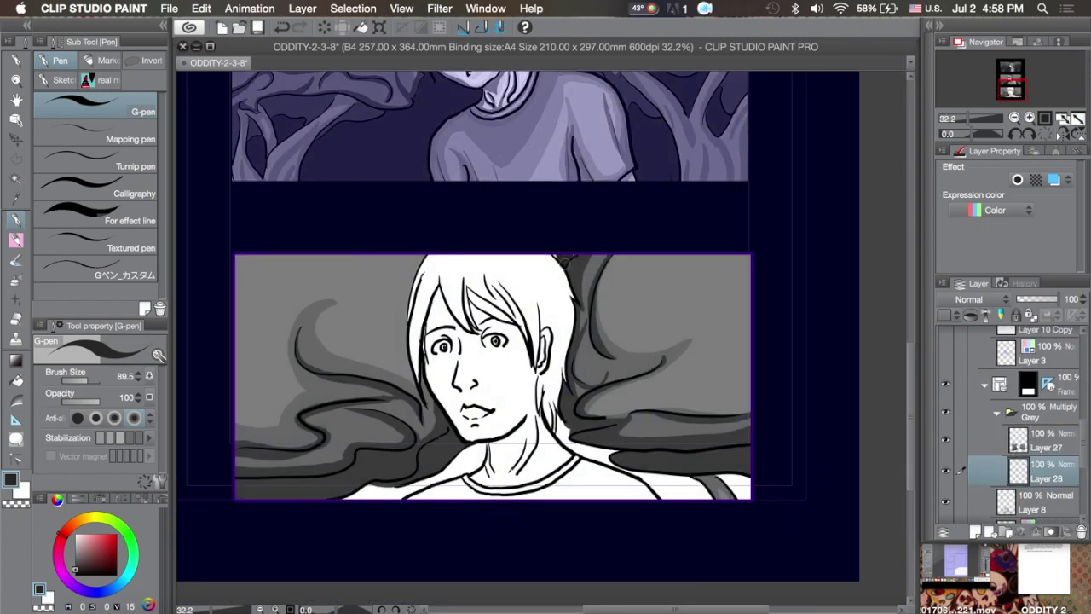
mouse_move(479, 450)
mouse_down()
mouse_move(464, 465)
mouse_move(467, 447)
mouse_move(439, 481)
mouse_move(375, 491)
mouse_move(432, 477)
mouse_up()
mouse_move(747, 493)
mouse_down()
mouse_move(720, 477)
mouse_move(648, 476)
mouse_move(703, 492)
mouse_move(631, 478)
mouse_move(573, 432)
mouse_move(590, 450)
mouse_up()
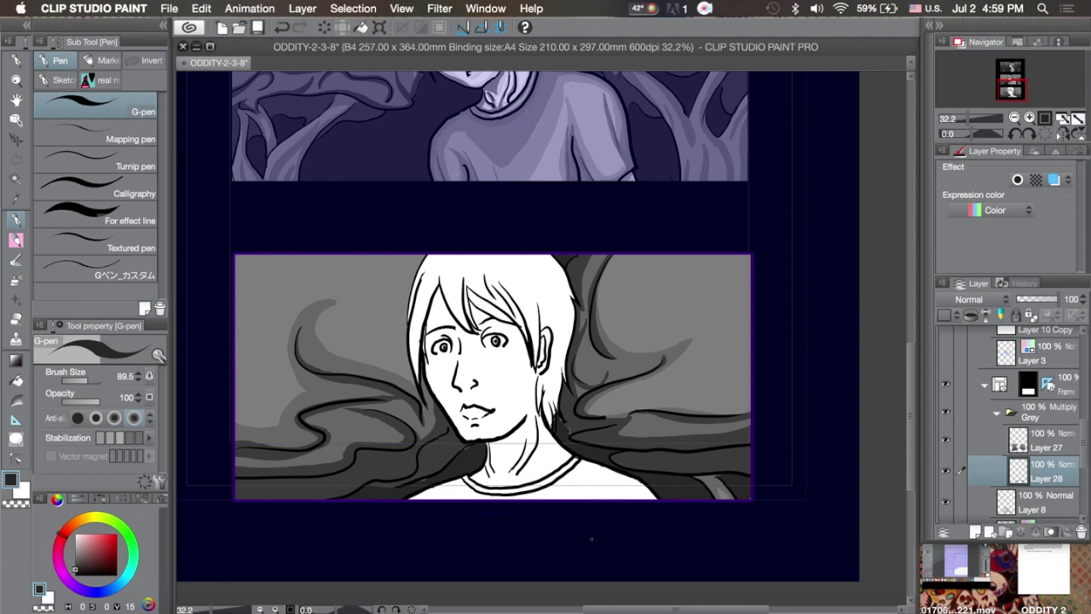
key(super+bracketright)
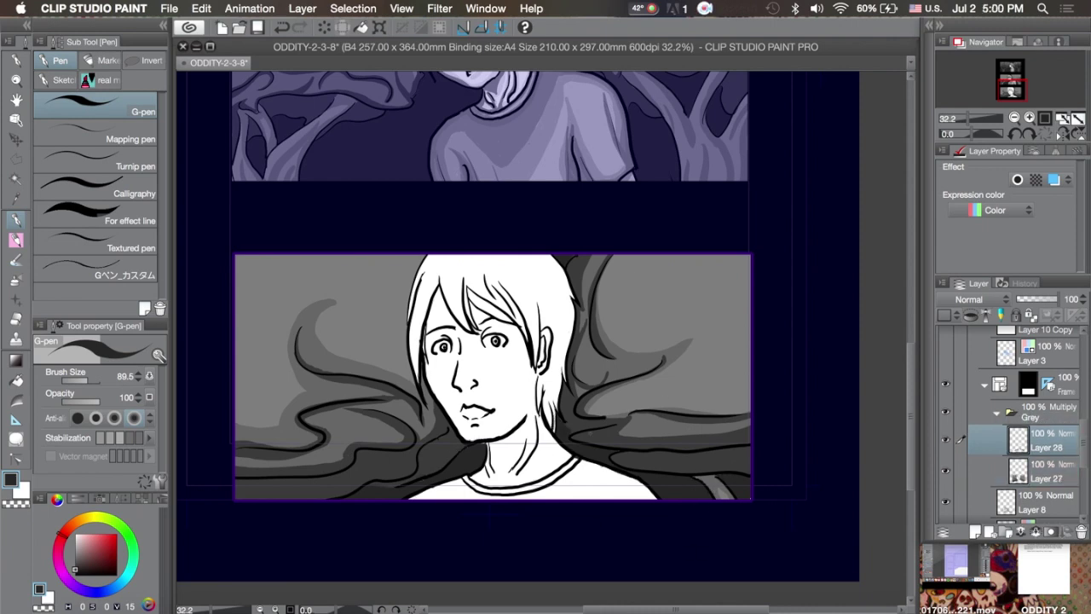
- On Layer 27, shade the panel's top-left background in light and mid grey
key(alt+bracketleft)
alt+click(238, 300)
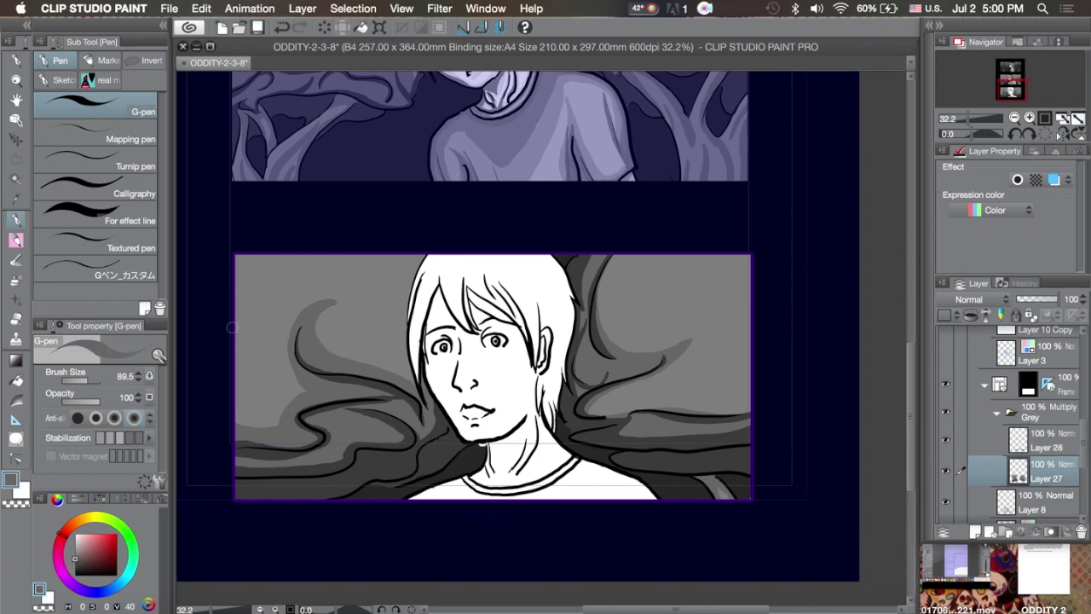
mouse_move(238, 300)
mouse_down()
mouse_move(290, 269)
mouse_move(239, 358)
mouse_move(239, 300)
mouse_move(294, 277)
mouse_move(247, 316)
mouse_up()
alt+click(255, 307)
drag(326, 267, 243, 320)
alt+click(240, 304)
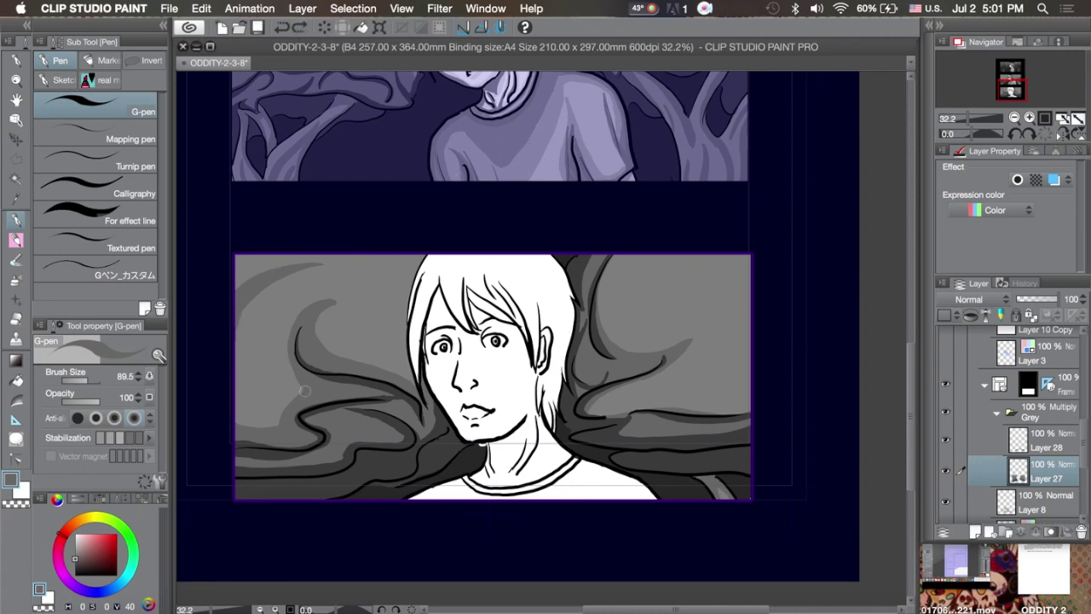
drag(329, 255, 267, 304)
key(ctrl+z)
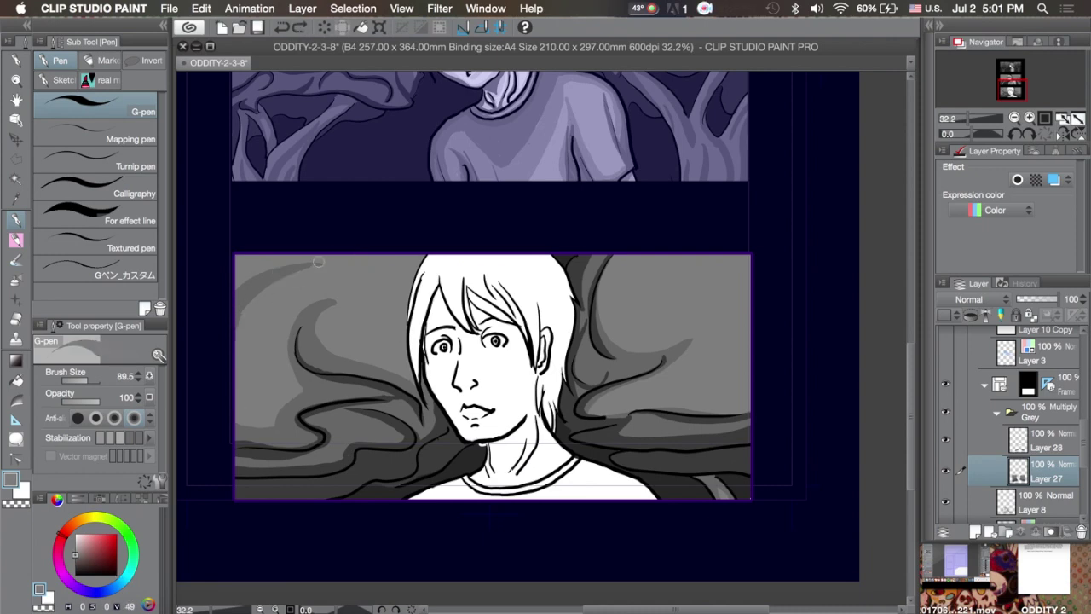
mouse_move(316, 256)
mouse_down()
mouse_move(243, 324)
mouse_move(244, 345)
mouse_up()
drag(256, 268, 240, 353)
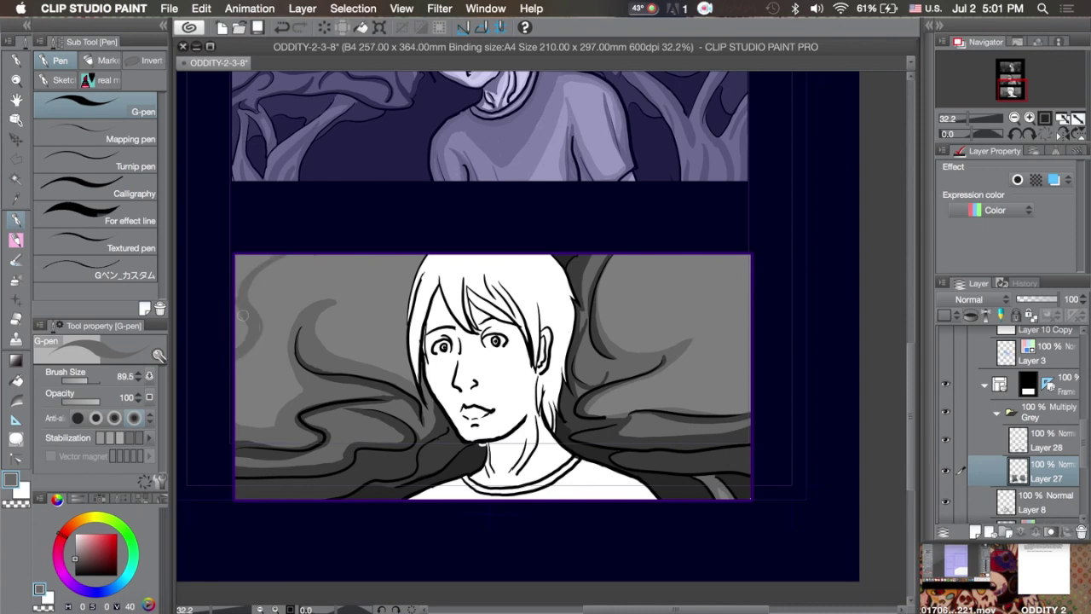
- Add a dark stroke left of the hair and an upper-right grey swirl, then save the page
alt+click(241, 265)
alt+click(392, 332)
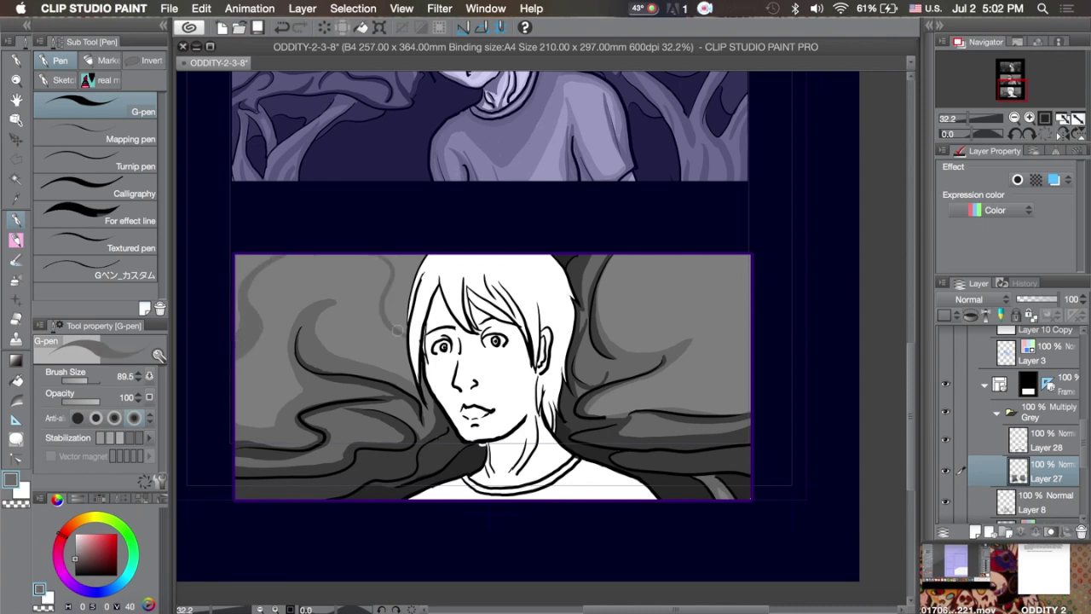
drag(391, 283, 400, 305)
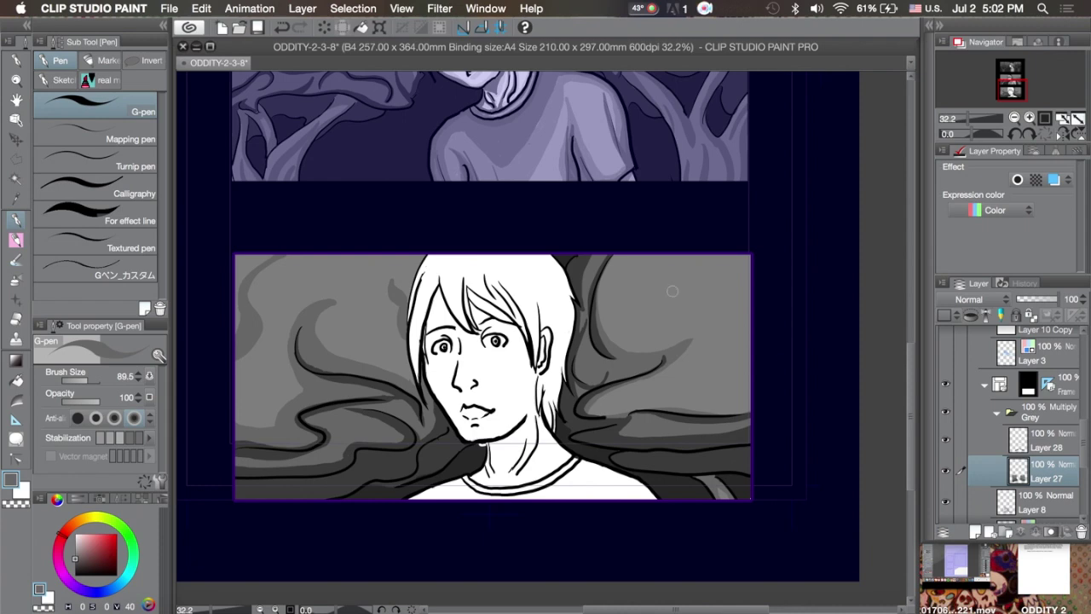
mouse_move(673, 292)
mouse_down()
mouse_move(712, 281)
mouse_move(730, 299)
mouse_move(708, 341)
mouse_move(719, 365)
mouse_move(754, 363)
mouse_up()
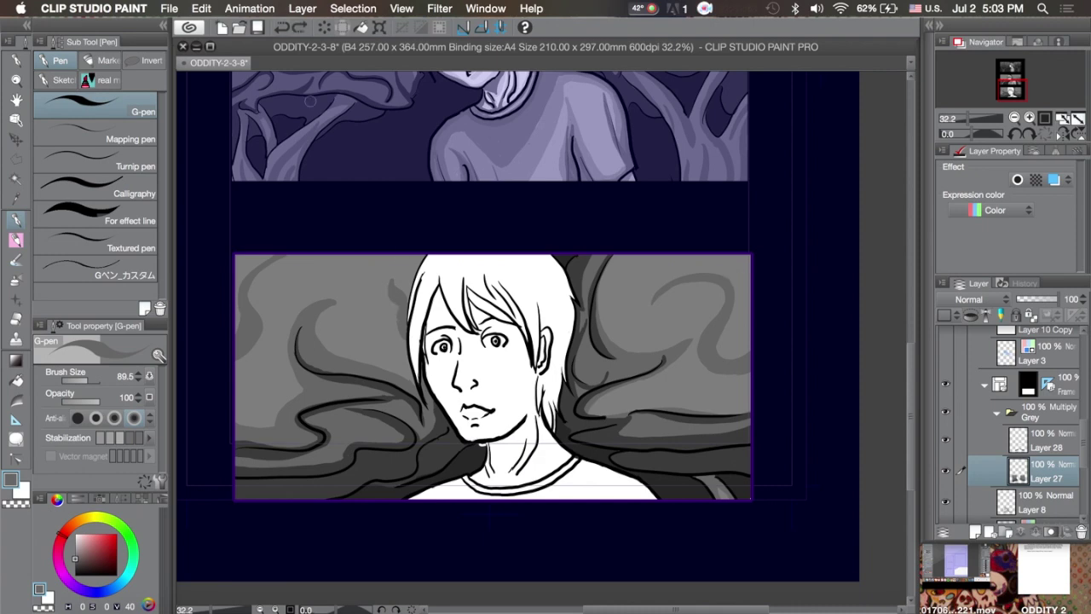
ctrl+shift+click(473, 451)
alt+click(473, 452)
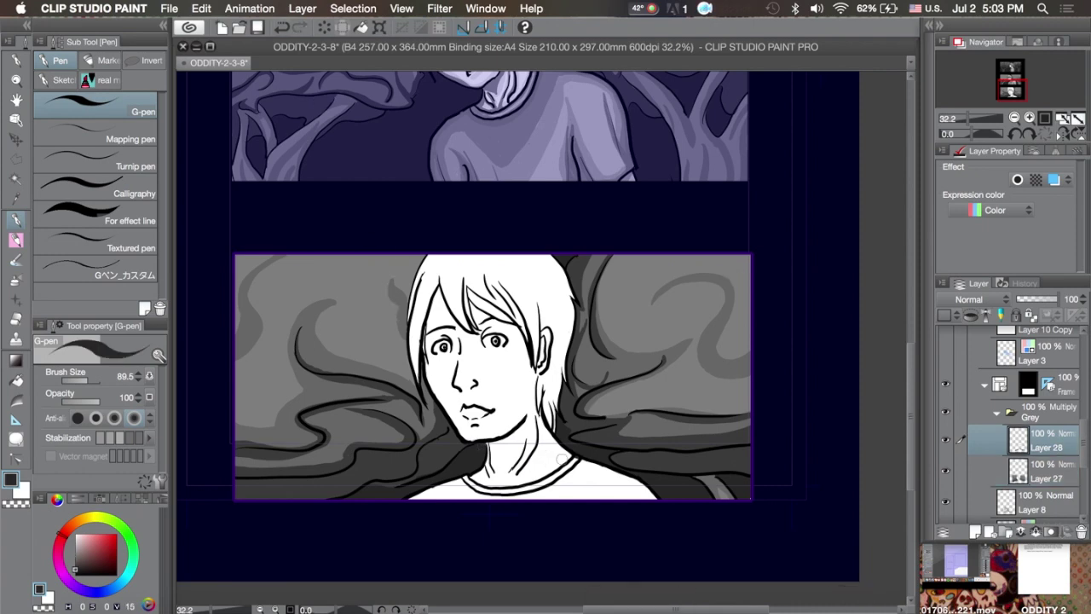
key(super+s)
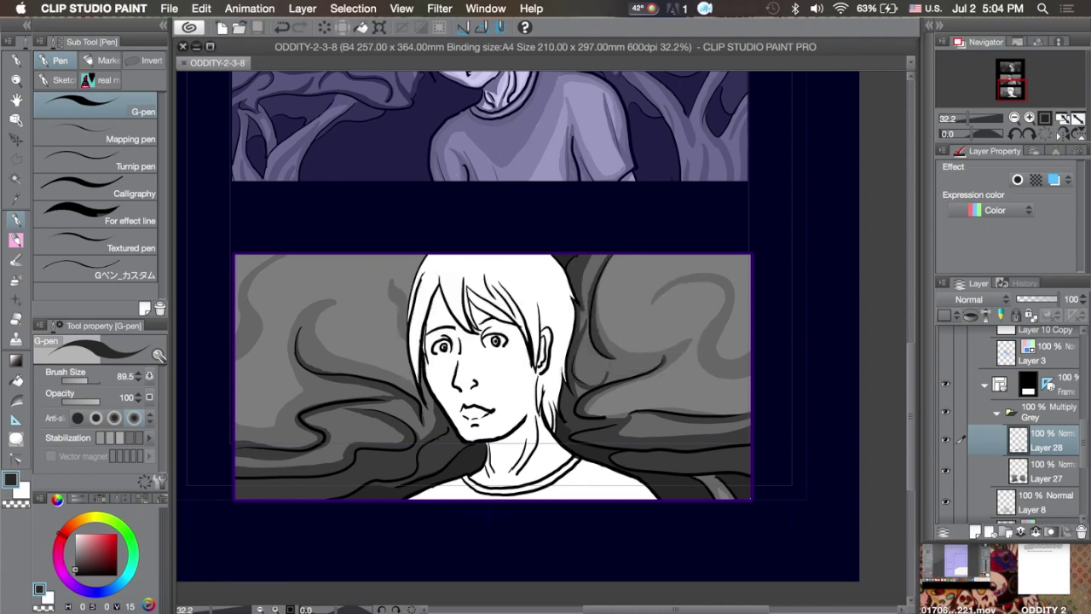
- On a new Layer 29, shade the shirt collar and a hair stroke in light grey
scroll(517, 341, up, 5)
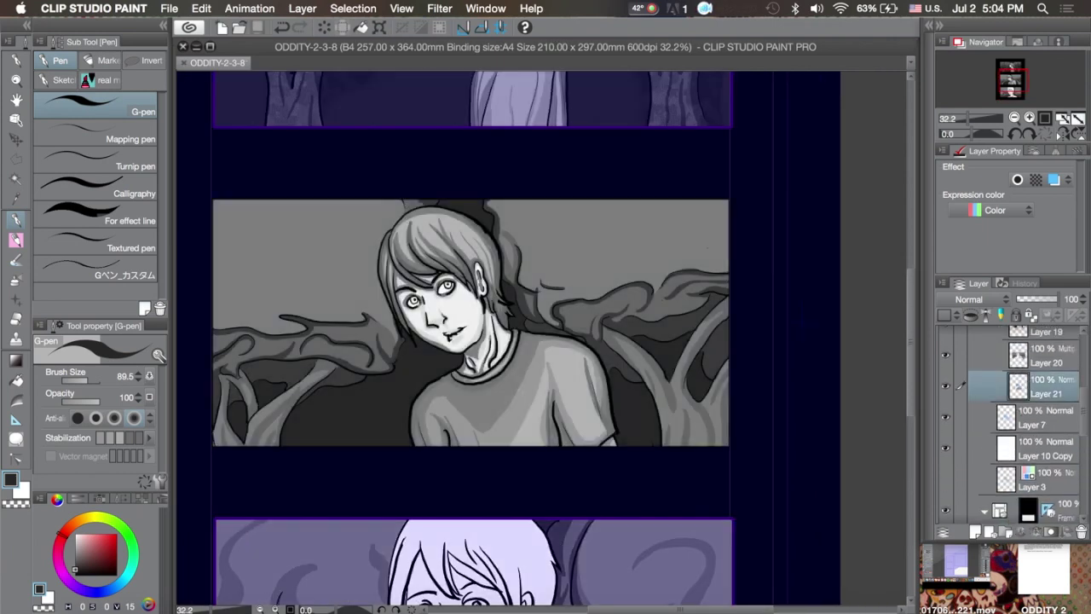
key(super+shift+n)
scroll(410, 423, down, 6)
mouse_move(411, 424)
mouse_down()
mouse_move(477, 436)
mouse_move(461, 418)
mouse_move(391, 407)
mouse_move(349, 439)
mouse_move(260, 437)
mouse_up()
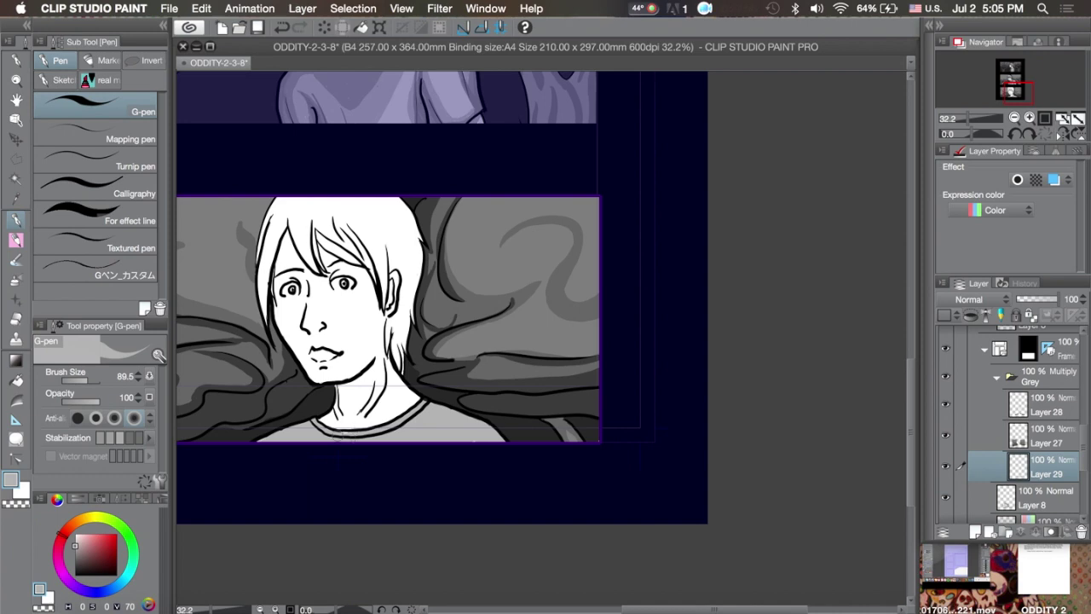
scroll(1013, 424, down, 1)
mouse_move(329, 203)
mouse_down()
mouse_move(384, 302)
mouse_move(332, 213)
mouse_move(401, 277)
mouse_move(394, 358)
mouse_move(417, 230)
mouse_move(407, 259)
mouse_move(379, 201)
mouse_move(303, 213)
mouse_move(290, 204)
mouse_move(341, 247)
mouse_move(314, 255)
mouse_move(294, 190)
mouse_move(264, 316)
mouse_move(266, 269)
mouse_up()
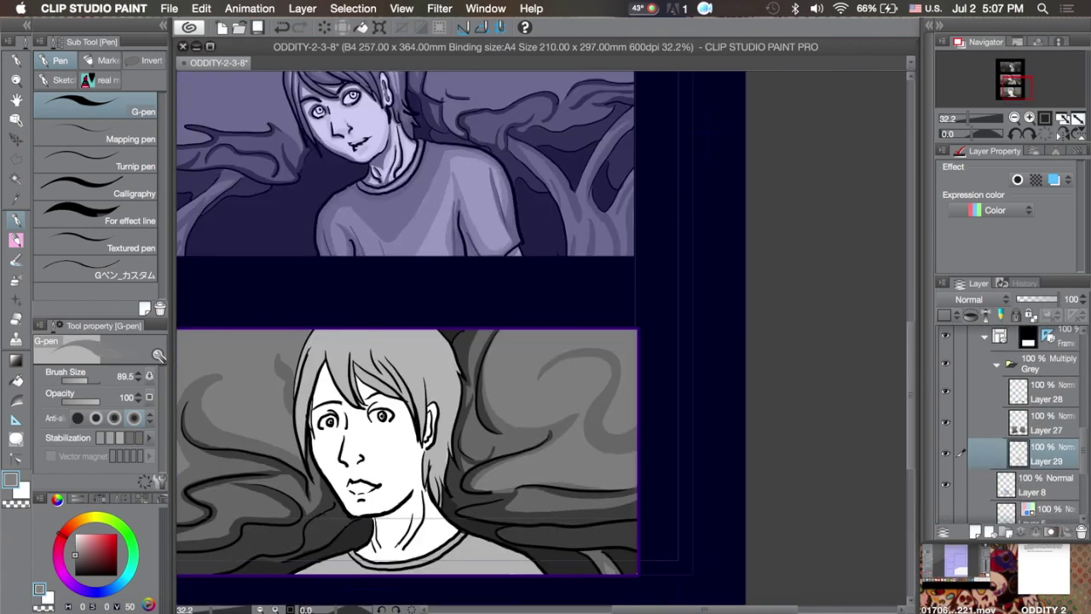
- Darken the hair's left edge, top and right side, plus strands beside the ear and down the neck
mouse_move(317, 328)
mouse_down()
mouse_move(298, 399)
mouse_move(300, 461)
mouse_up()
mouse_move(322, 346)
mouse_down()
mouse_move(333, 392)
mouse_move(347, 397)
mouse_move(306, 375)
mouse_move(338, 339)
mouse_move(334, 400)
mouse_move(344, 374)
mouse_up()
drag(341, 322, 355, 401)
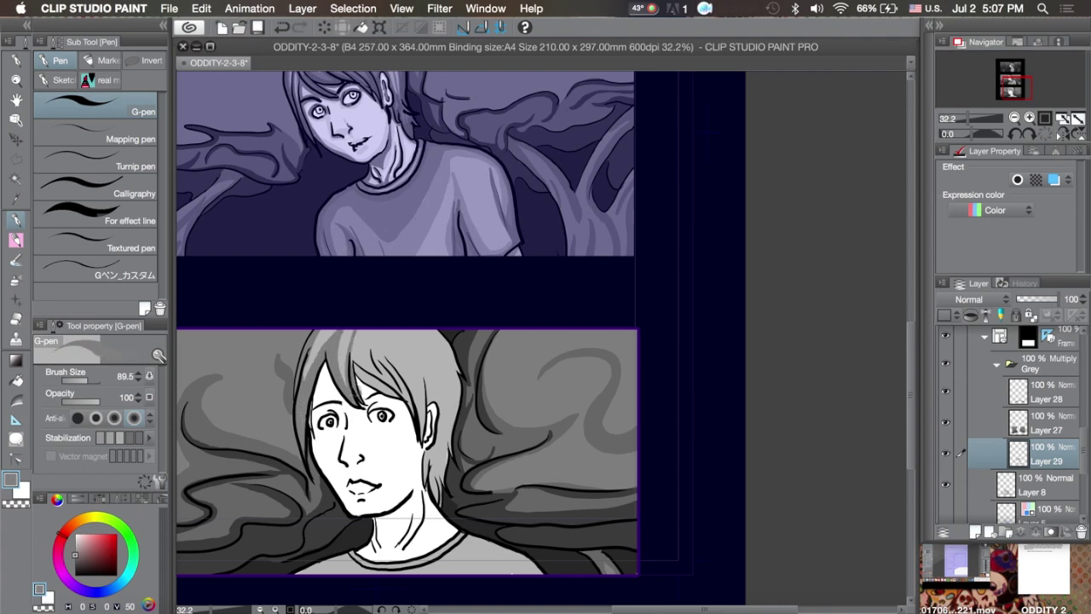
mouse_move(348, 329)
mouse_down()
mouse_move(347, 396)
mouse_move(395, 396)
mouse_move(418, 418)
mouse_move(394, 378)
mouse_up()
drag(380, 332, 409, 394)
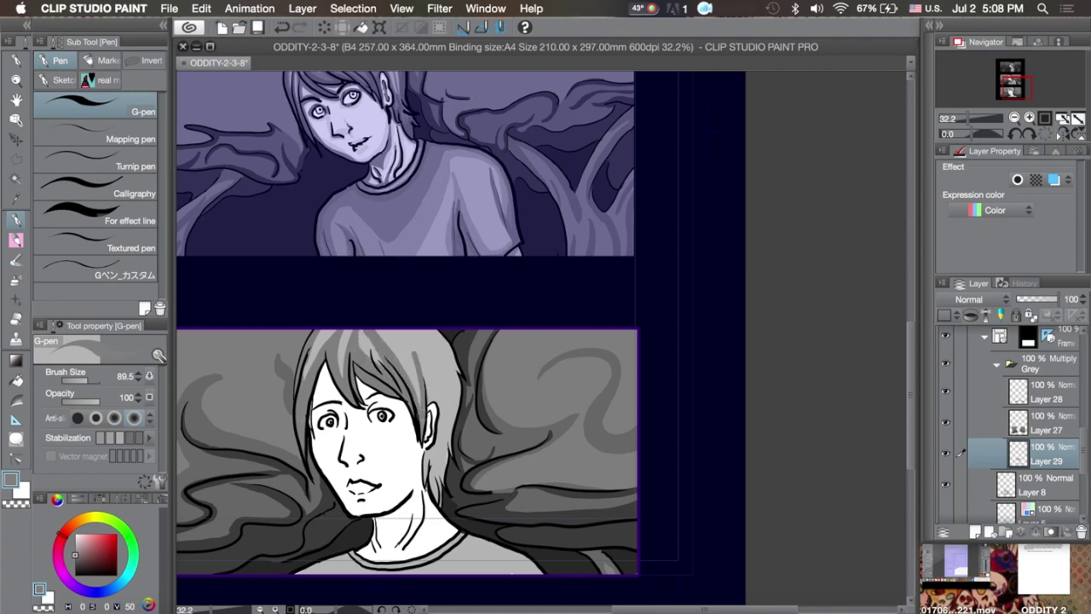
drag(405, 353, 426, 440)
drag(406, 331, 441, 459)
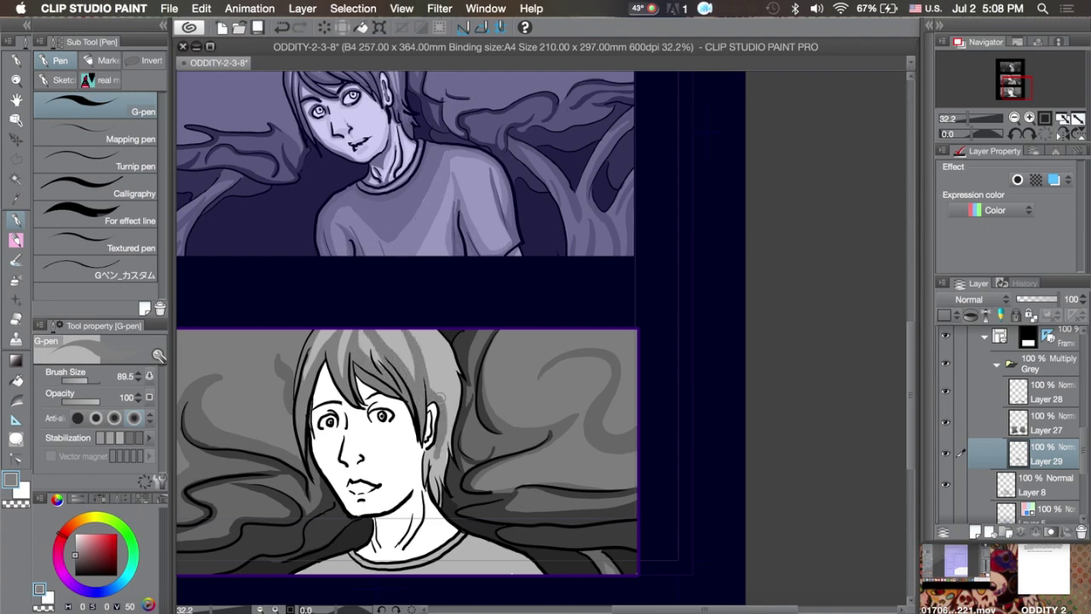
drag(436, 387, 423, 479)
drag(433, 457, 426, 506)
drag(441, 427, 443, 465)
mouse_move(421, 329)
mouse_down()
mouse_move(454, 372)
mouse_move(457, 432)
mouse_move(450, 388)
mouse_up()
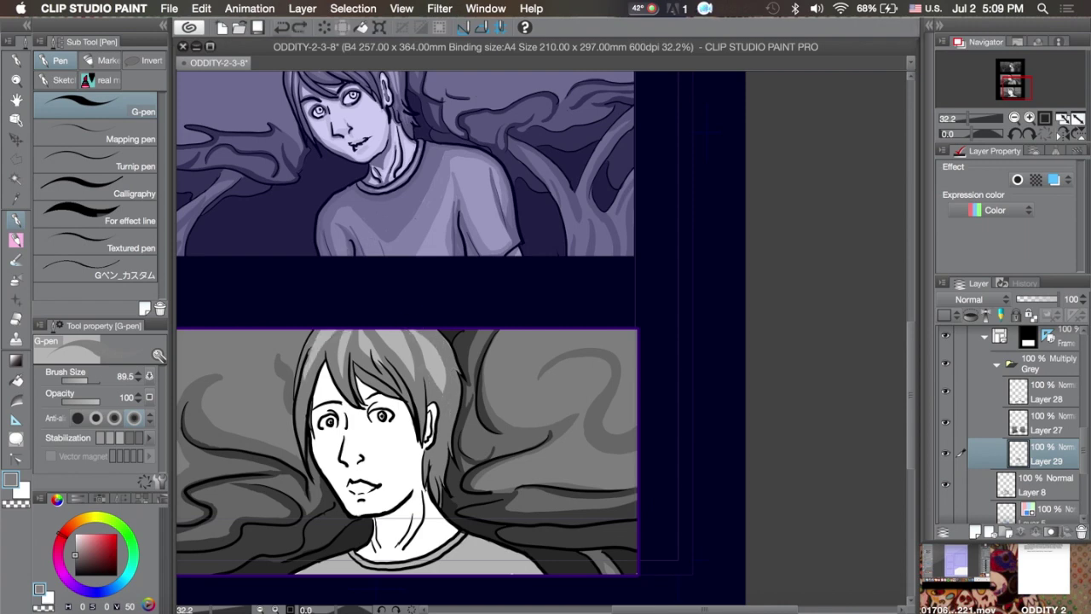
- Step back and forth through the hair stroke history, ending with the undone strands restored
scroll(491, 103, up, 1)
key(super+z)
key(super+z)
key(super+z)
key(super+z)
key(super+z)
key(super+z)
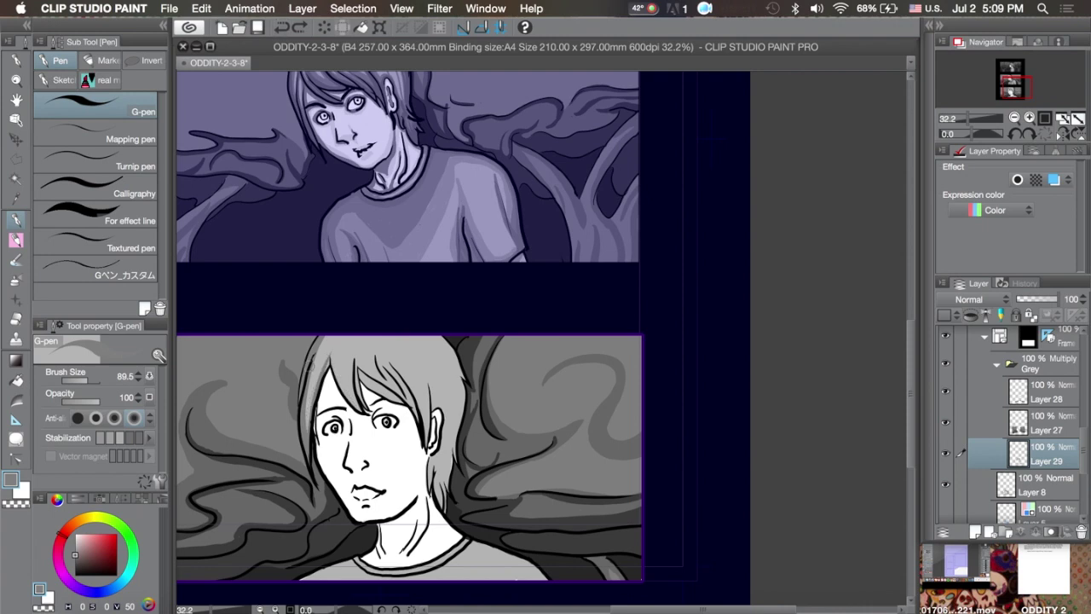
key(super+y)
key(super+y)
key(super+z)
key(super+y)
key(super+y)
key(super+y)
key(super+y)
key(super+y)
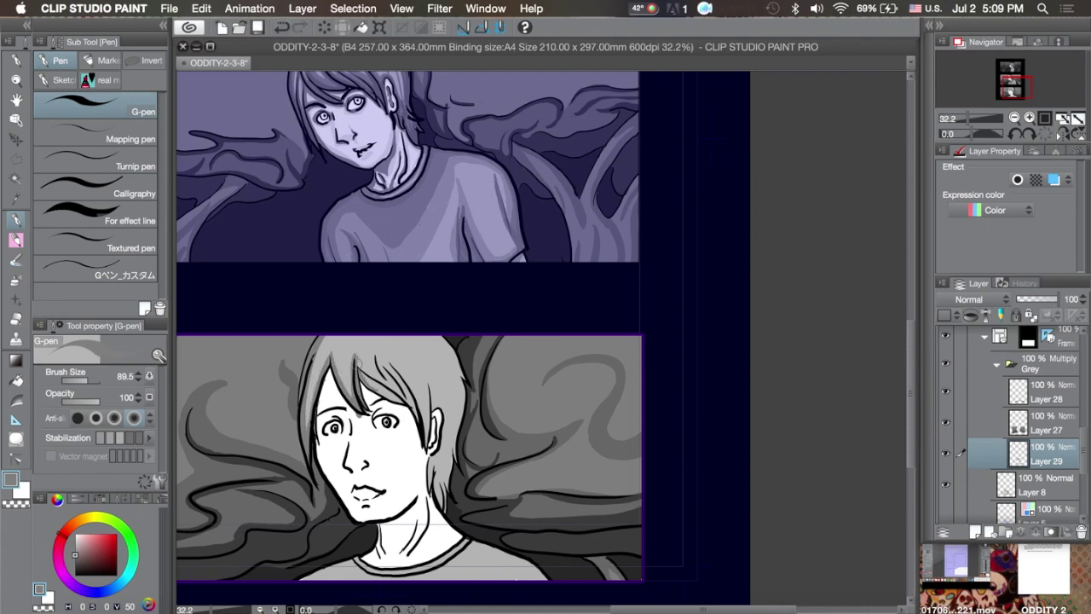
key(super+y)
key(super+y)
key(super+y)
key(super+y)
key(super+y)
key(super+y)
key(super+z)
key(super+y)
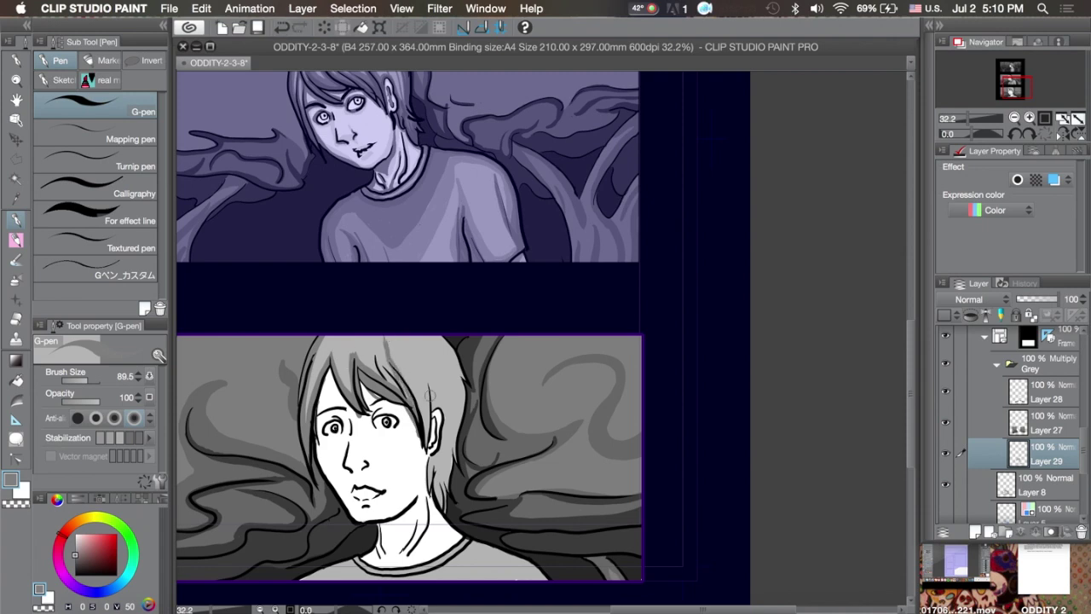
key(super+z)
key(super+y)
key(super+y)
key(super+y)
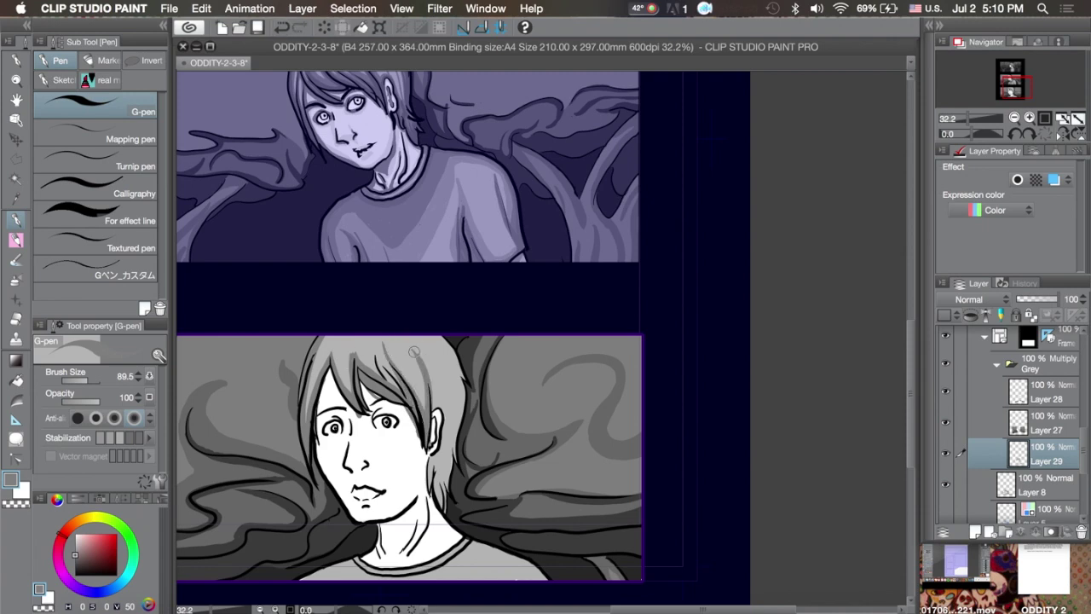
key(super+y)
key(super+y)
key(super+y)
key(super+y)
key(super+y)
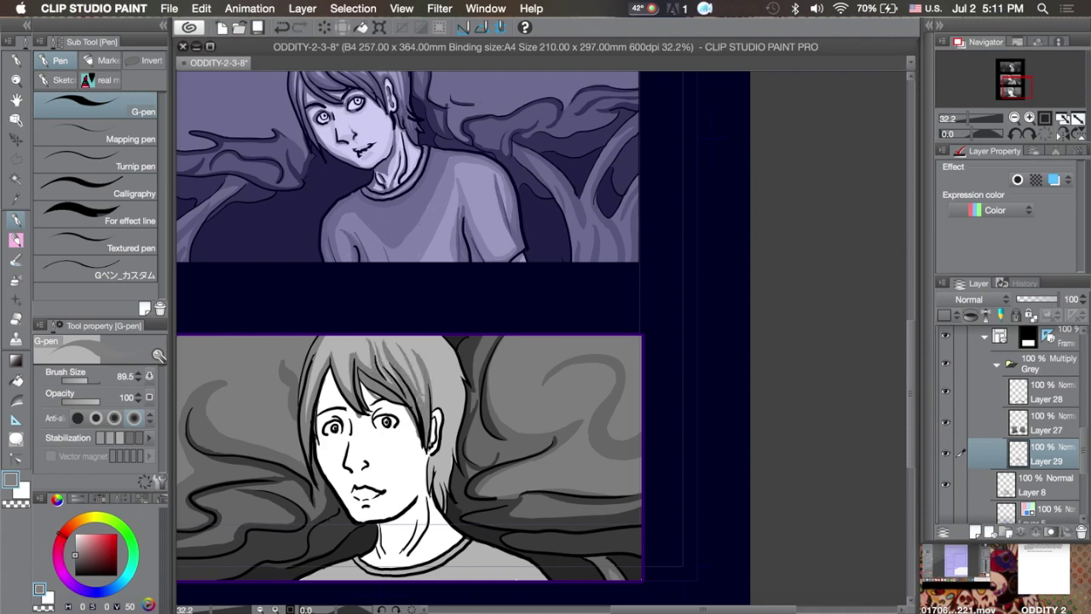
key(super+y)
key(super+z)
key(super+y)
key(super+y)
key(super+y)
key(super+z)
key(super+y)
key(super+y)
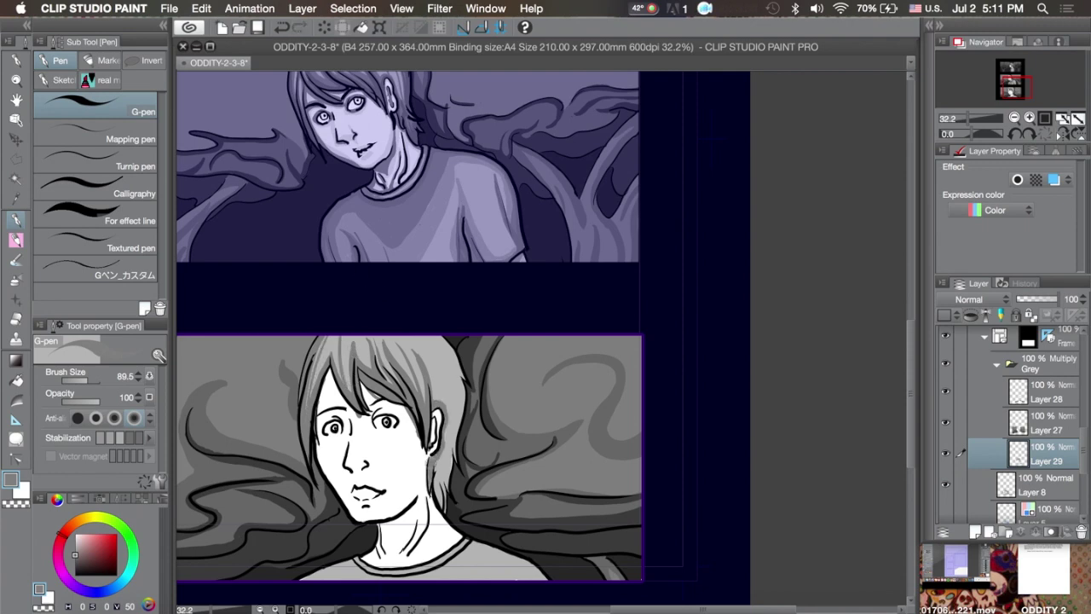
- Ink several new G-pen hair strands beside the ear on Layer 29
mouse_move(436, 509)
mouse_down()
mouse_move(465, 377)
mouse_move(438, 338)
mouse_move(452, 380)
mouse_move(437, 397)
mouse_move(445, 407)
mouse_up()
drag(443, 366, 452, 467)
drag(450, 417, 446, 458)
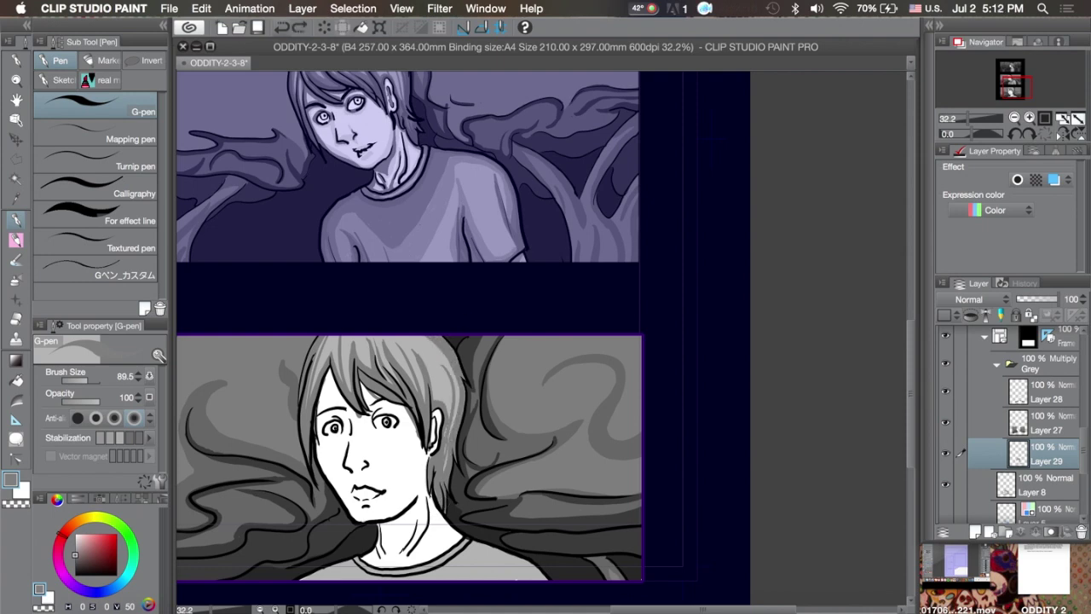
key(super+y)
key(super+z)
key(super+y)
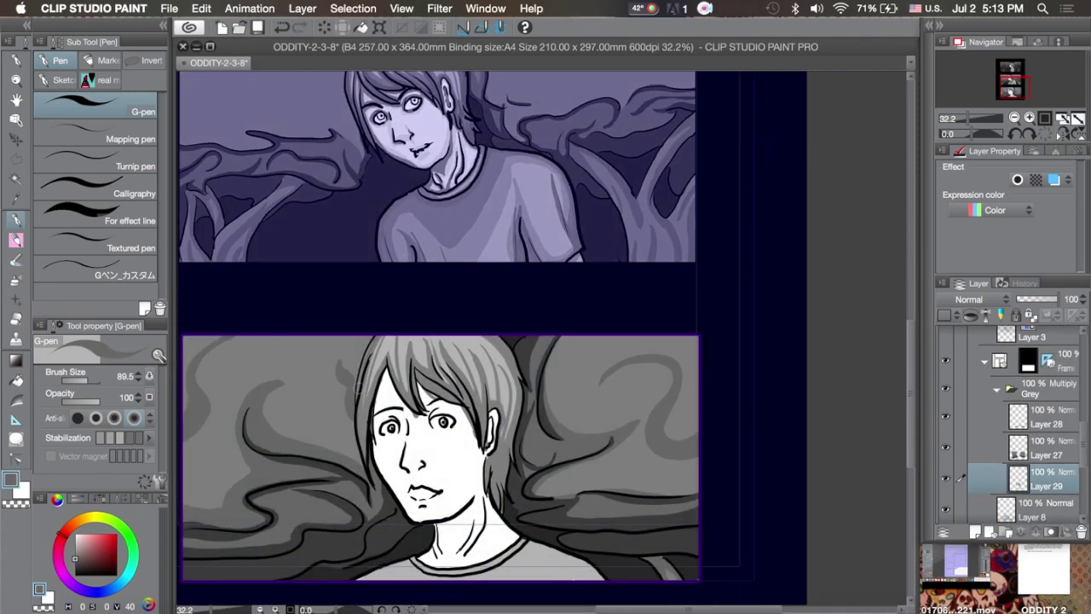
- Ink black hair strands left of the face, above the face and across the top of the head
drag(368, 339, 357, 400)
drag(358, 389, 367, 461)
drag(378, 368, 368, 407)
drag(369, 412, 365, 441)
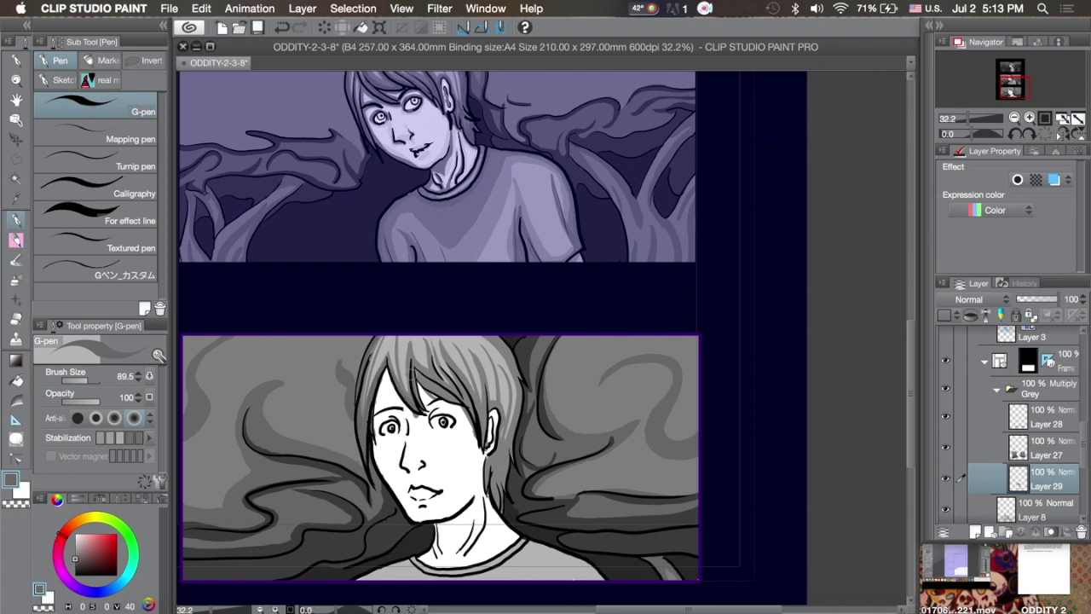
drag(411, 365, 419, 404)
drag(426, 368, 462, 408)
drag(408, 344, 436, 380)
drag(458, 406, 479, 447)
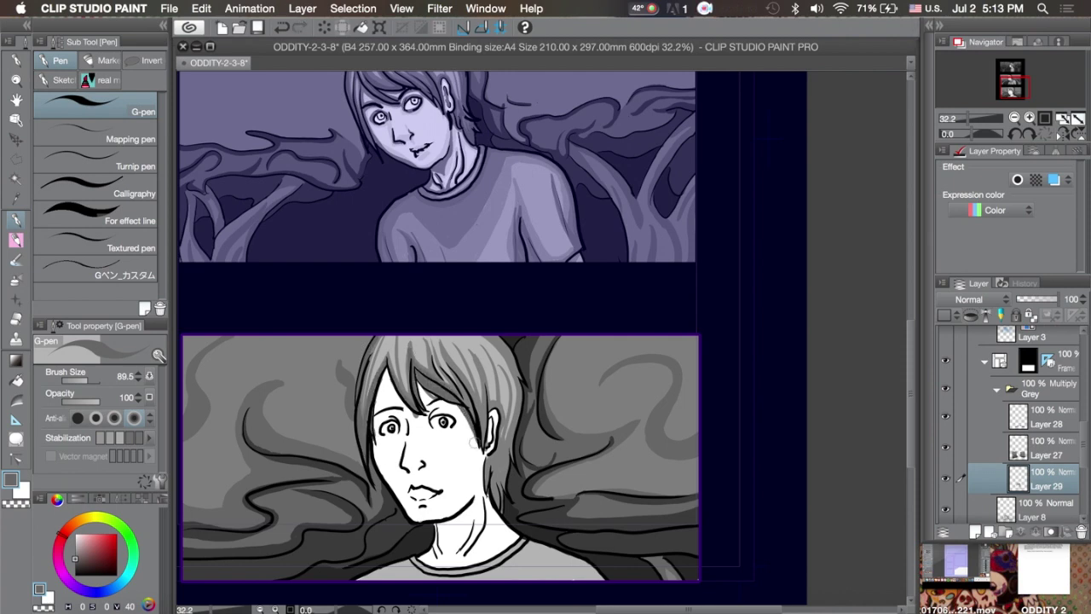
- Add black strands along the face beside the ear and one thin strand right of the face
drag(460, 381, 471, 402)
drag(479, 428, 486, 457)
drag(478, 367, 483, 433)
drag(484, 365, 494, 434)
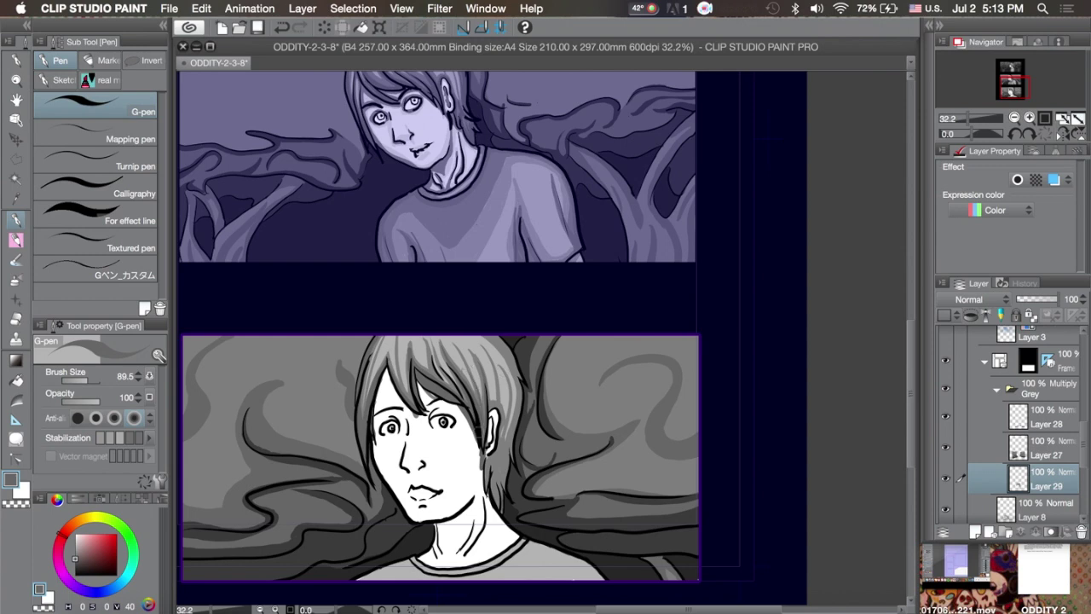
mouse_move(472, 375)
mouse_down()
mouse_move(478, 408)
mouse_move(503, 431)
mouse_move(485, 470)
mouse_move(501, 518)
mouse_up()
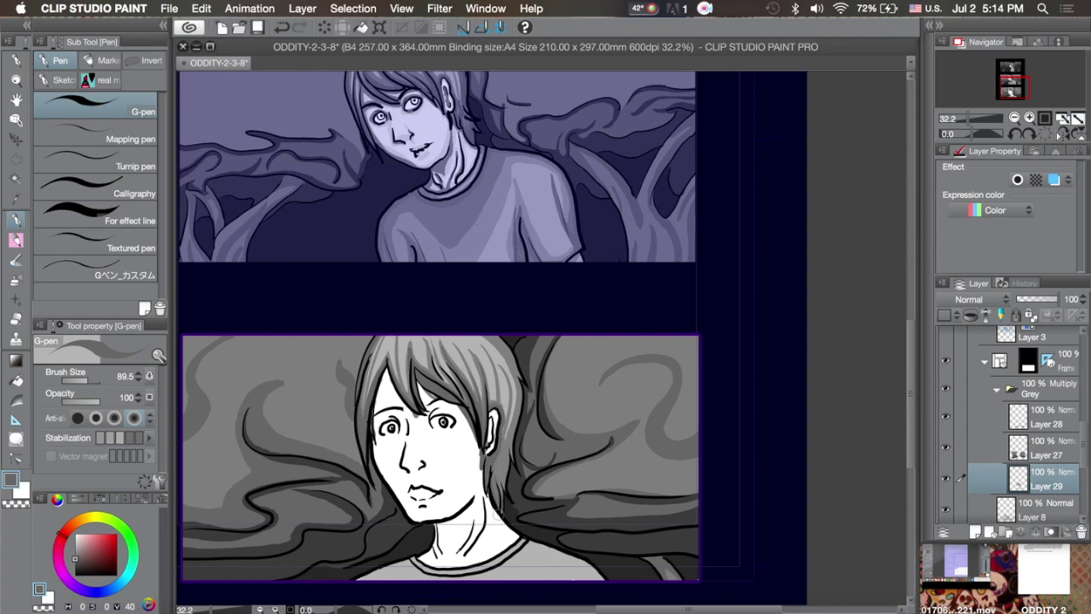
mouse_move(508, 459)
mouse_down()
mouse_move(511, 349)
mouse_move(499, 340)
mouse_up()
key(ctrl+z)
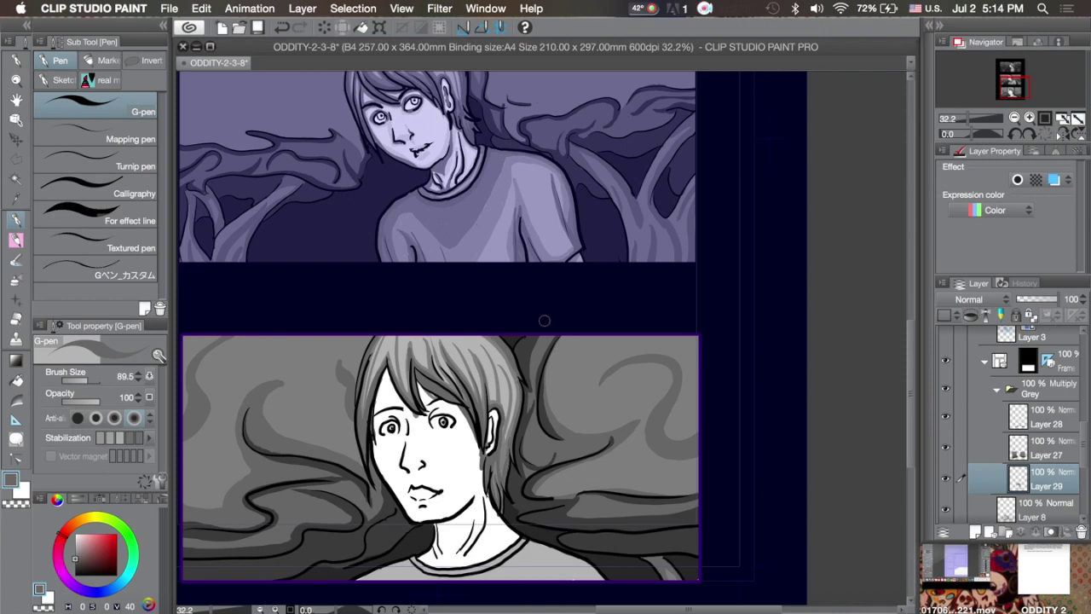
drag(504, 467, 512, 406)
- Paint light grey strokes over the hair top and down its right side
alt+click(495, 375)
mouse_move(363, 413)
mouse_down()
mouse_move(368, 360)
mouse_move(388, 349)
mouse_move(408, 375)
mouse_move(422, 362)
mouse_up()
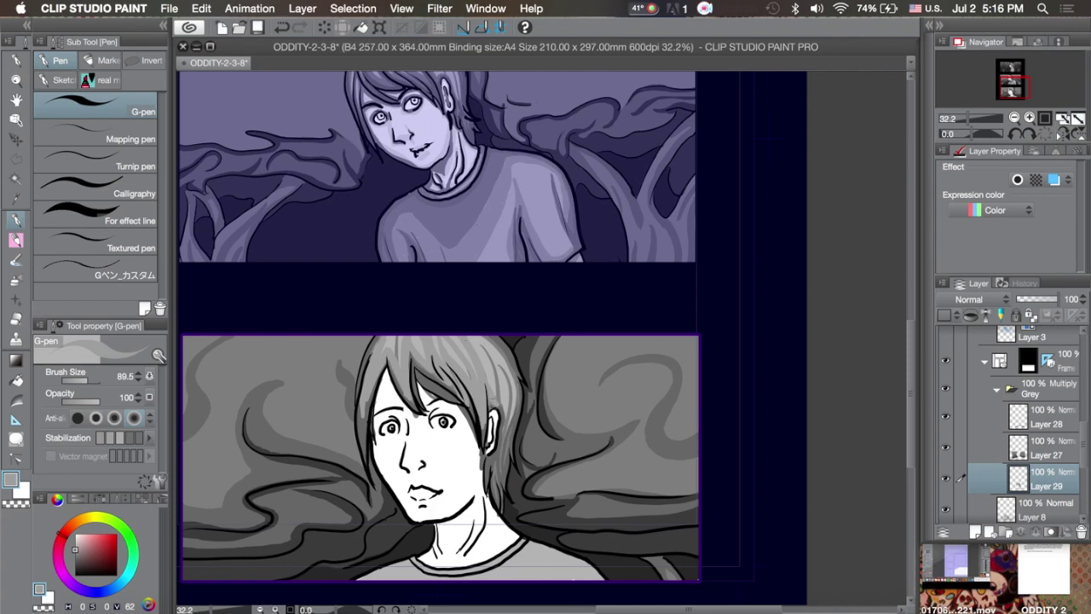
mouse_move(486, 338)
mouse_down()
mouse_move(507, 401)
mouse_move(504, 451)
mouse_up()
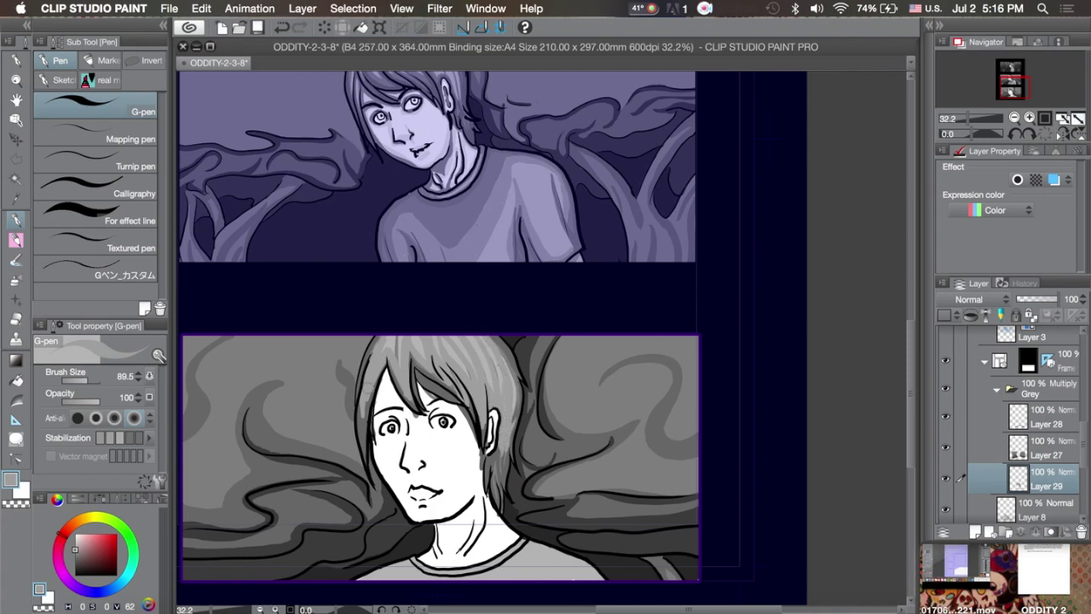
- Eyedrop the dark grey and hatch it through the middle and right edge of the hair
alt+click(364, 384)
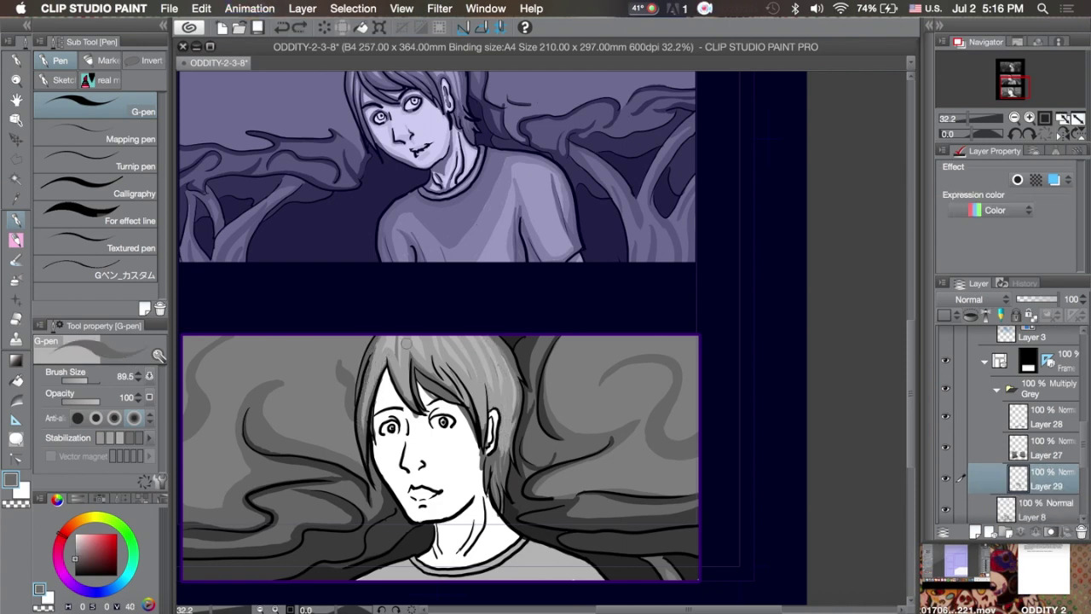
drag(406, 342, 400, 401)
key(ctrl+z)
mouse_move(406, 341)
mouse_down()
mouse_move(411, 412)
mouse_move(399, 388)
mouse_move(368, 428)
mouse_up()
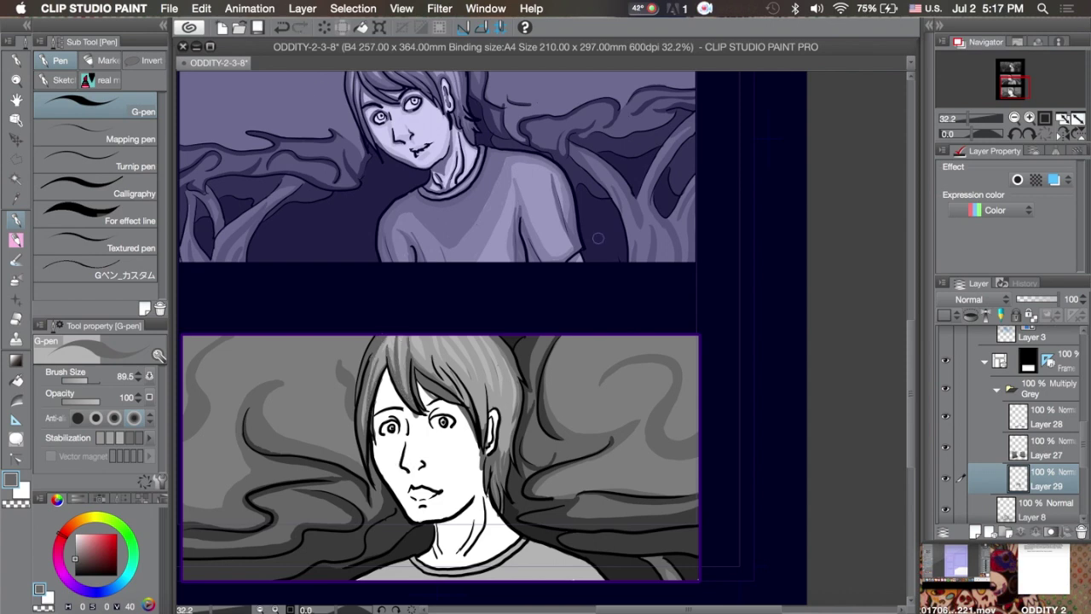
drag(510, 335, 503, 436)
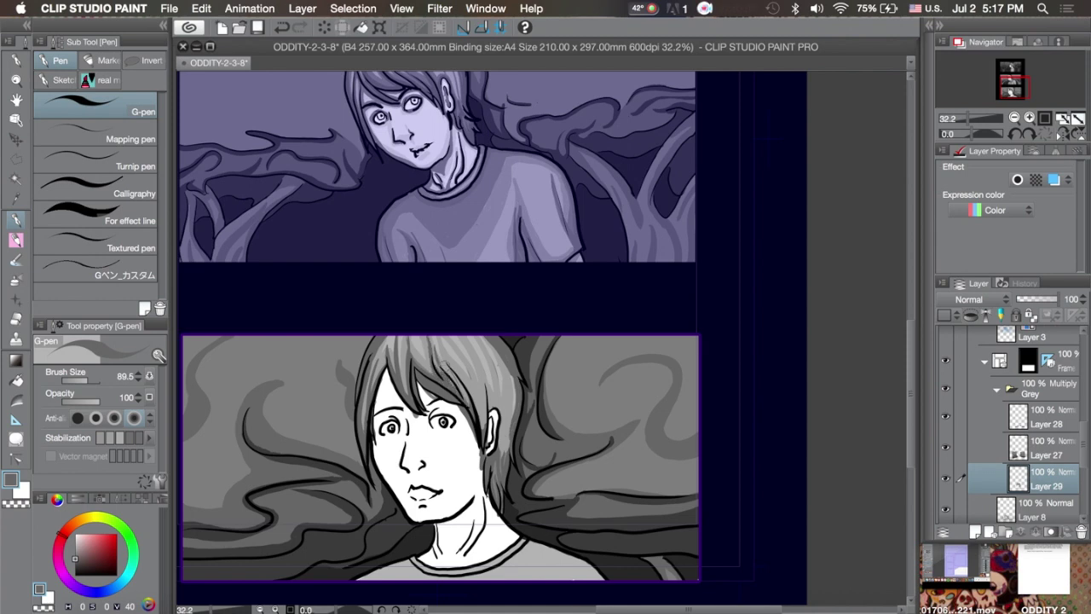
drag(446, 356, 460, 406)
mouse_move(460, 330)
mouse_down()
mouse_move(470, 408)
mouse_move(461, 406)
mouse_move(482, 420)
mouse_up()
drag(482, 357, 486, 430)
drag(467, 334, 479, 409)
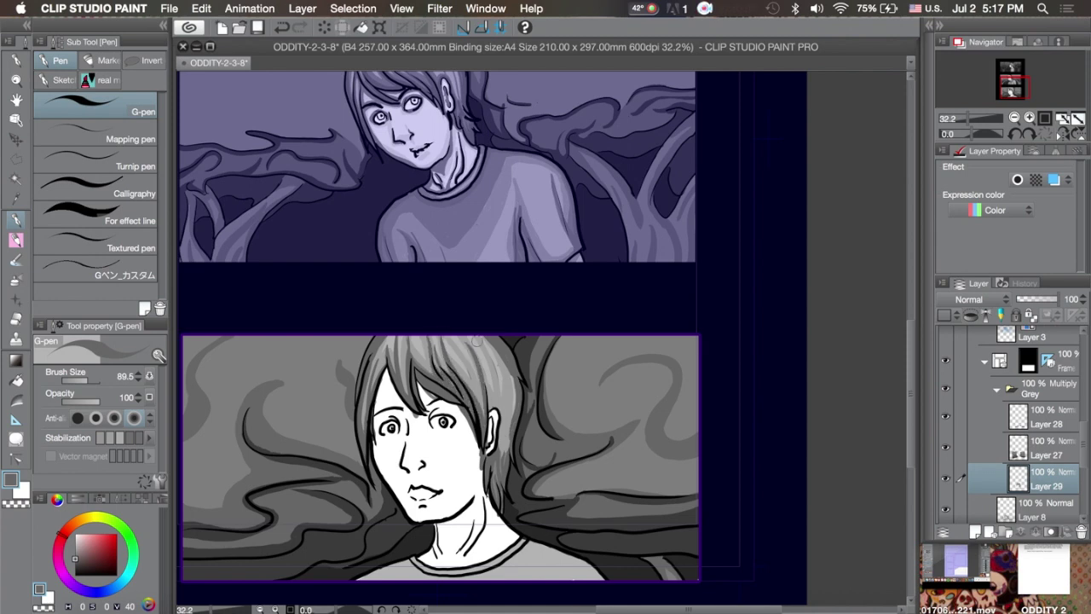
drag(460, 349, 487, 415)
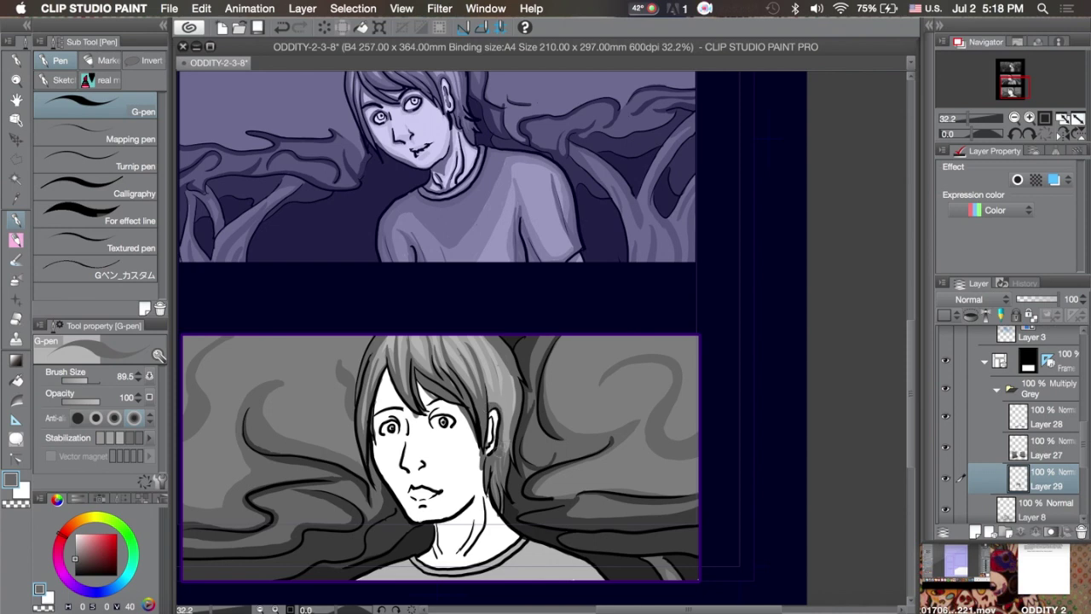
mouse_move(505, 349)
mouse_down()
mouse_move(486, 440)
mouse_move(489, 420)
mouse_up()
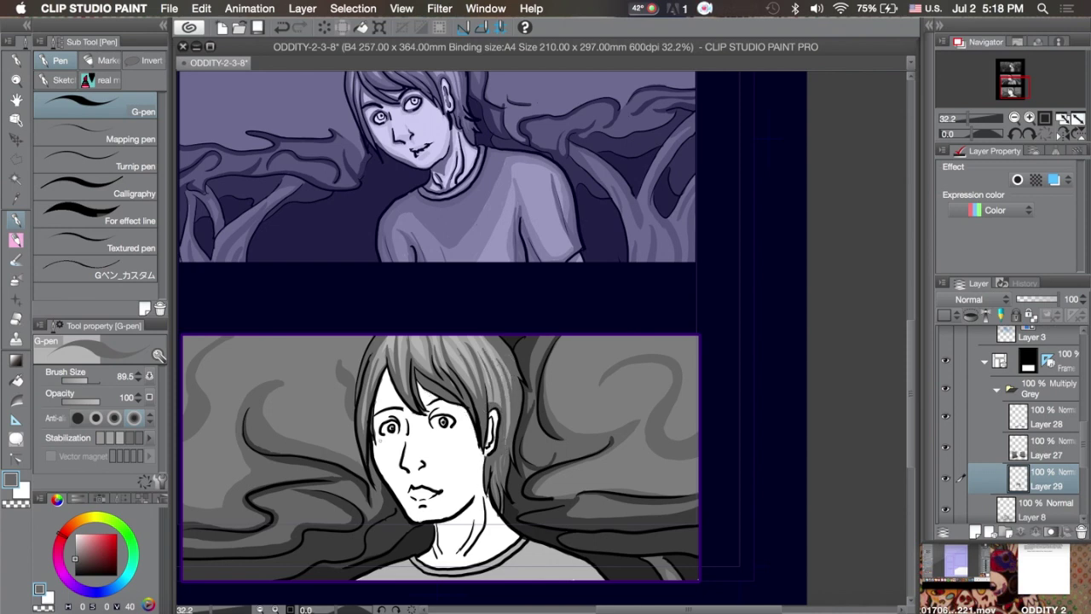
- Select Layer 28 as the working layer
scroll(1014, 426, down, 1)
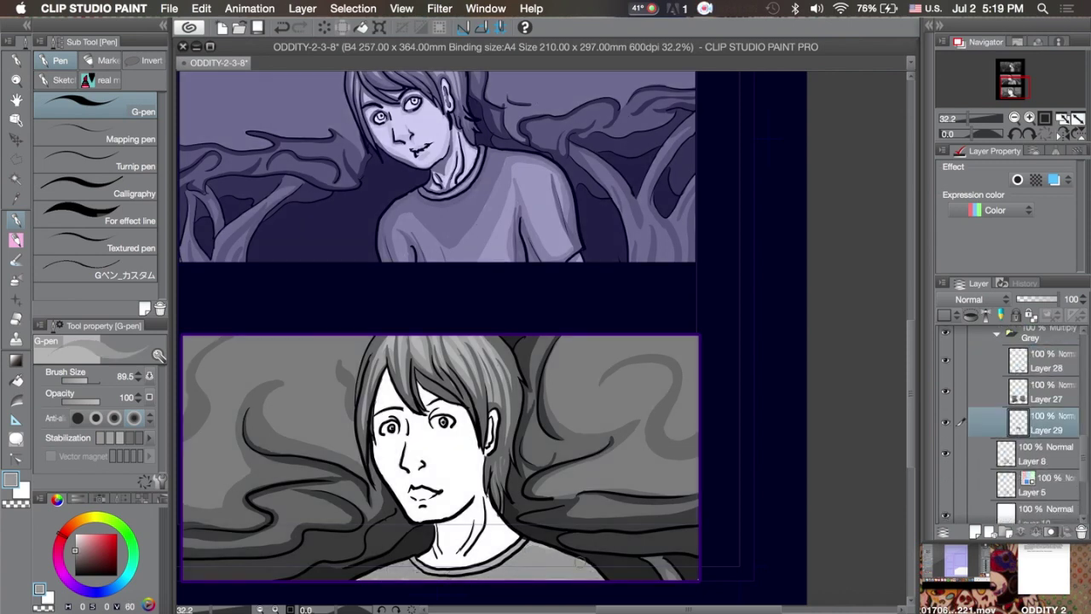
ctrl+shift+click(454, 209)
ctrl+shift+click(381, 571)
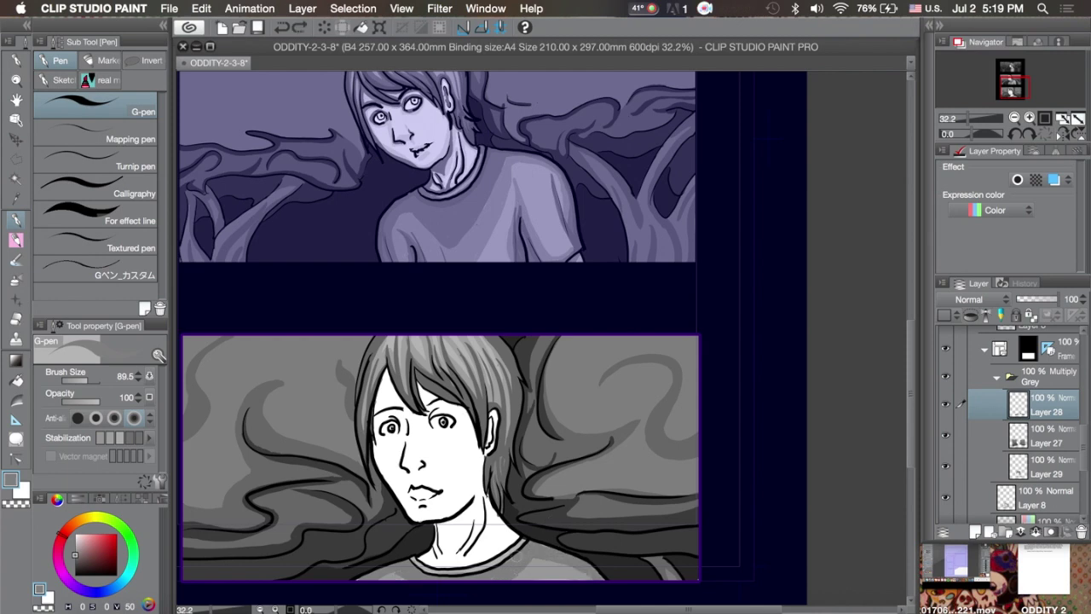
- Return to Layer 29, show Layer 8's face line art, and zoom into the lower portrait
ctrl+shift+click(645, 544)
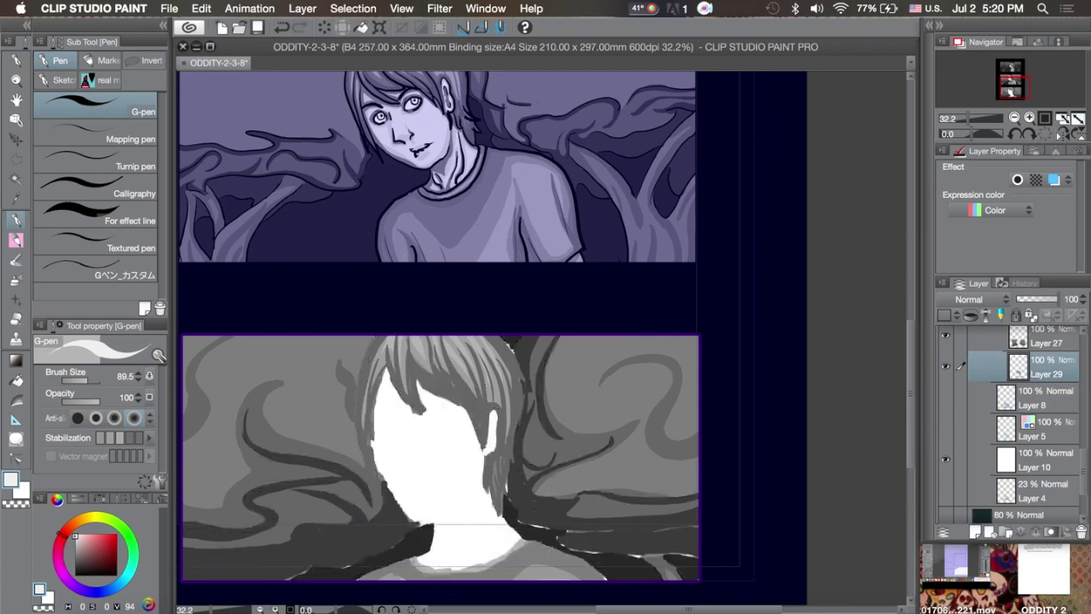
click(945, 397)
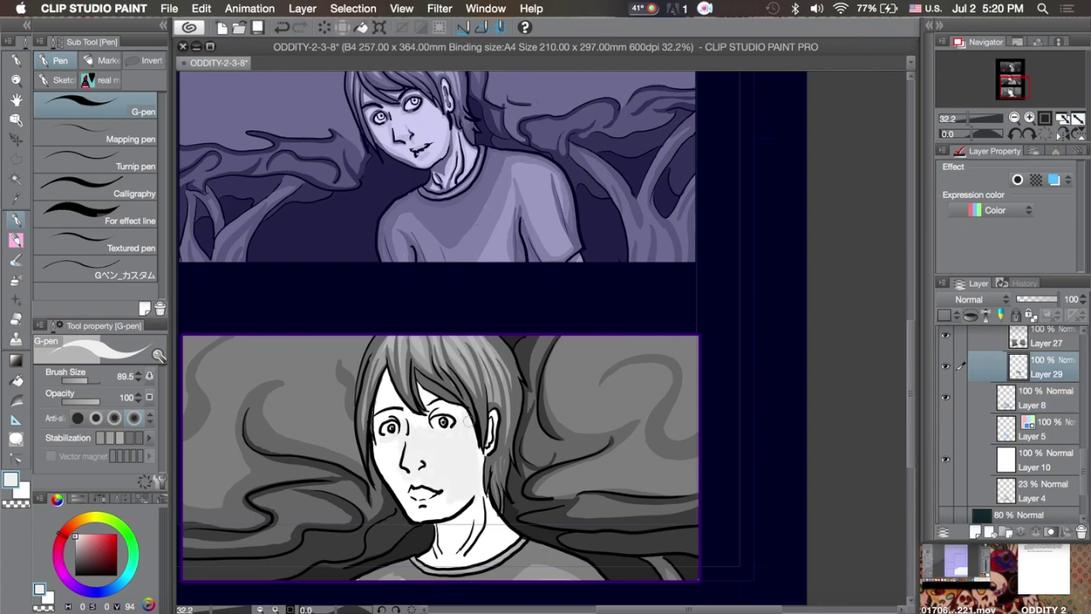
key(super+plus)
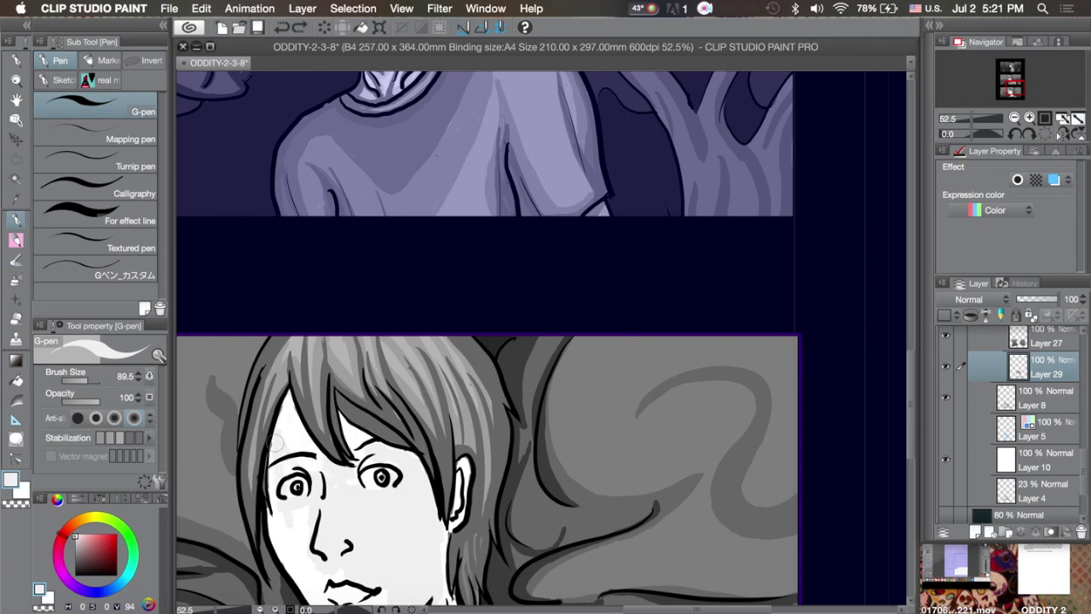
scroll(486, 340, right, 3)
scroll(486, 340, down, 3)
scroll(486, 341, left, 3)
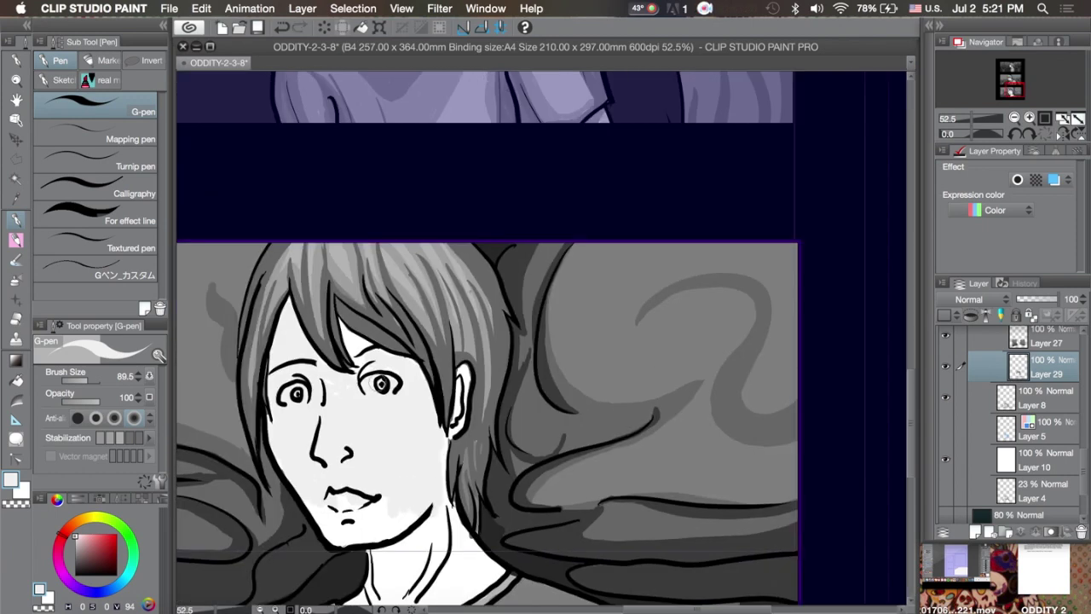
- Paint light neck strokes, then with a smaller, darker brush shade around both eyes and the jawline
drag(440, 538, 400, 597)
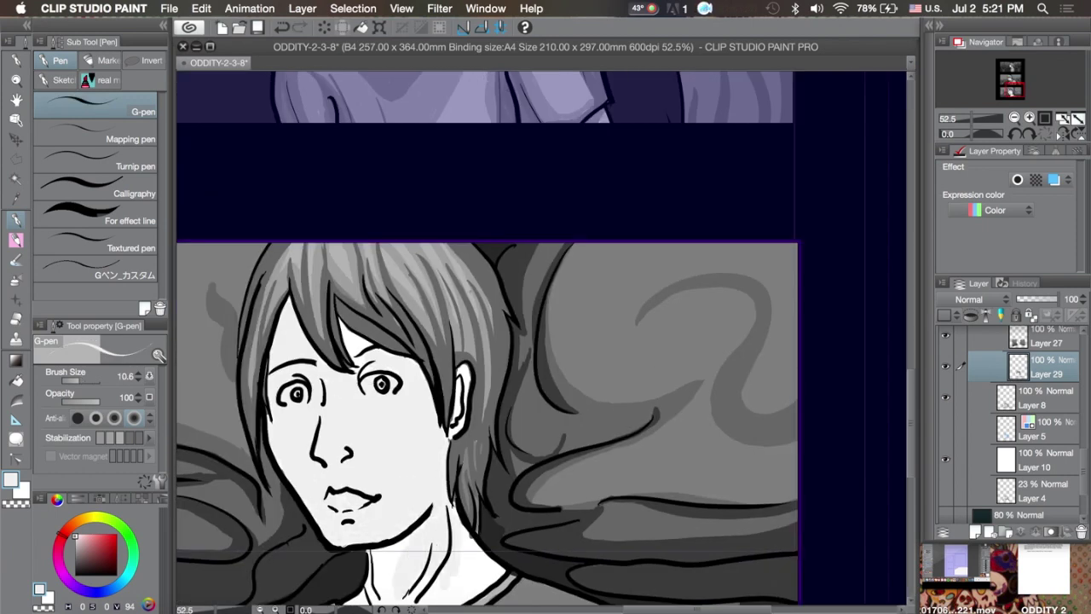
scroll(486, 341, down, 3)
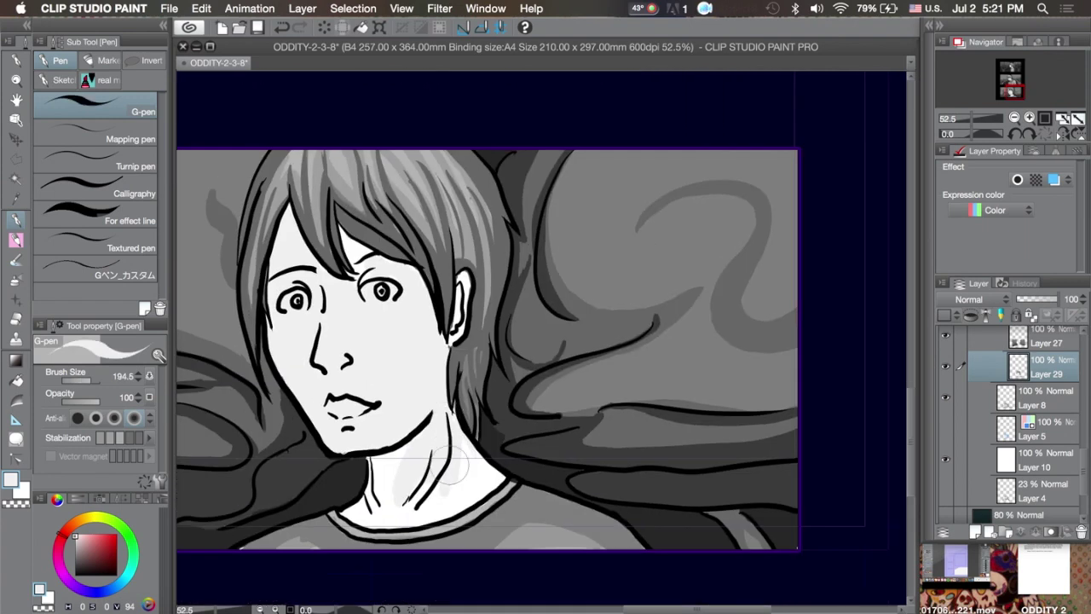
mouse_move(498, 447)
mouse_down()
mouse_move(375, 533)
mouse_move(387, 457)
mouse_up()
alt+click(464, 498)
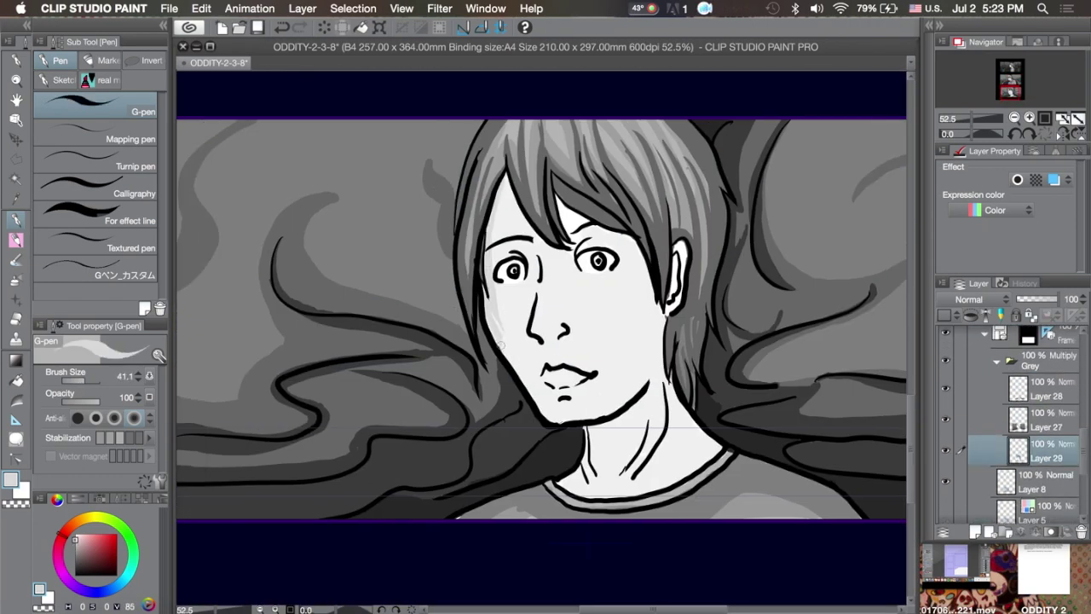
mouse_move(494, 246)
mouse_down()
mouse_move(535, 275)
mouse_move(498, 285)
mouse_move(527, 319)
mouse_up()
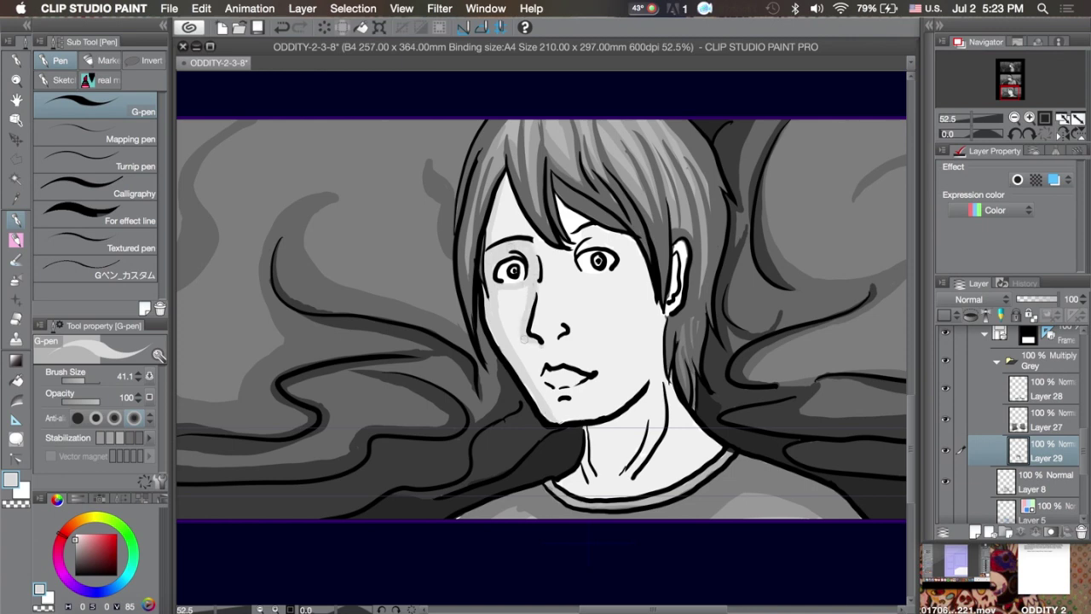
mouse_move(580, 240)
mouse_down()
mouse_move(614, 266)
mouse_move(588, 275)
mouse_move(609, 233)
mouse_move(651, 294)
mouse_move(653, 384)
mouse_up()
drag(655, 329, 588, 408)
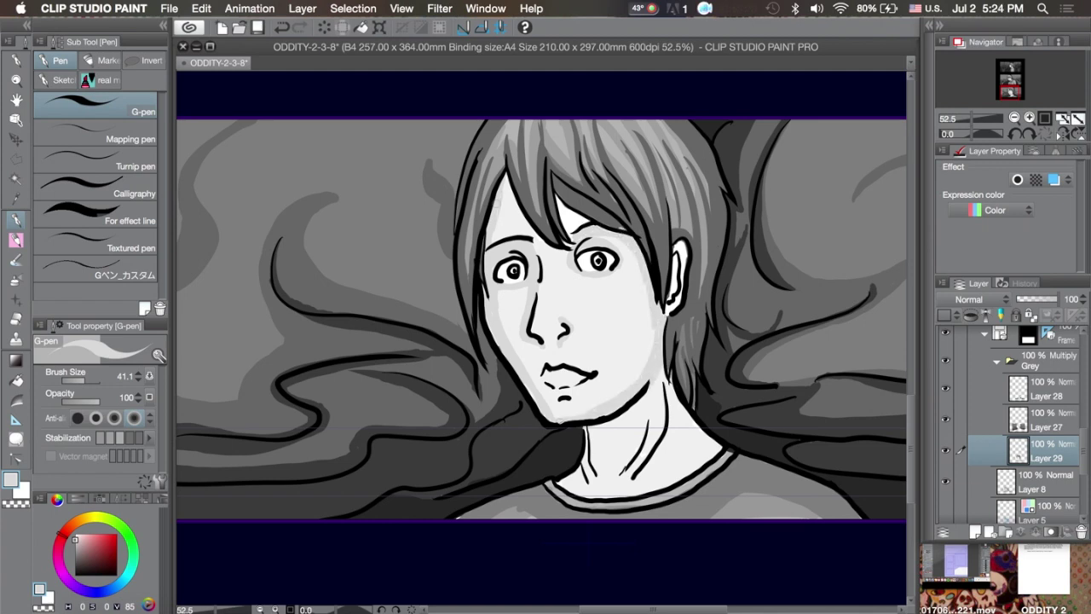
- Shade the face under the hair, the forehead, left cheek, neck and throat, and right cheek and jaw
drag(532, 182, 498, 237)
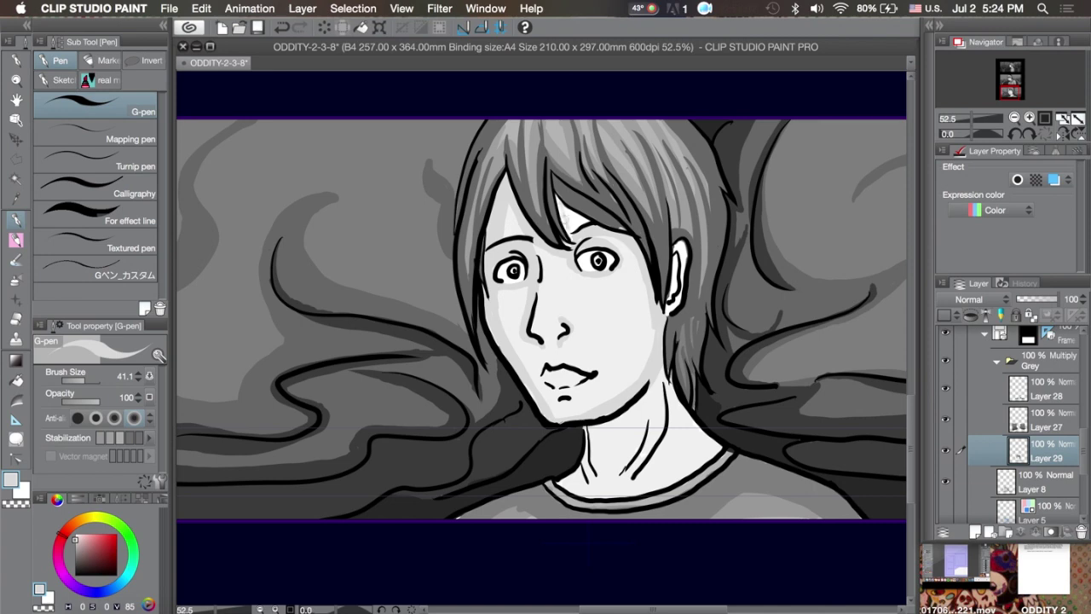
drag(563, 198, 580, 234)
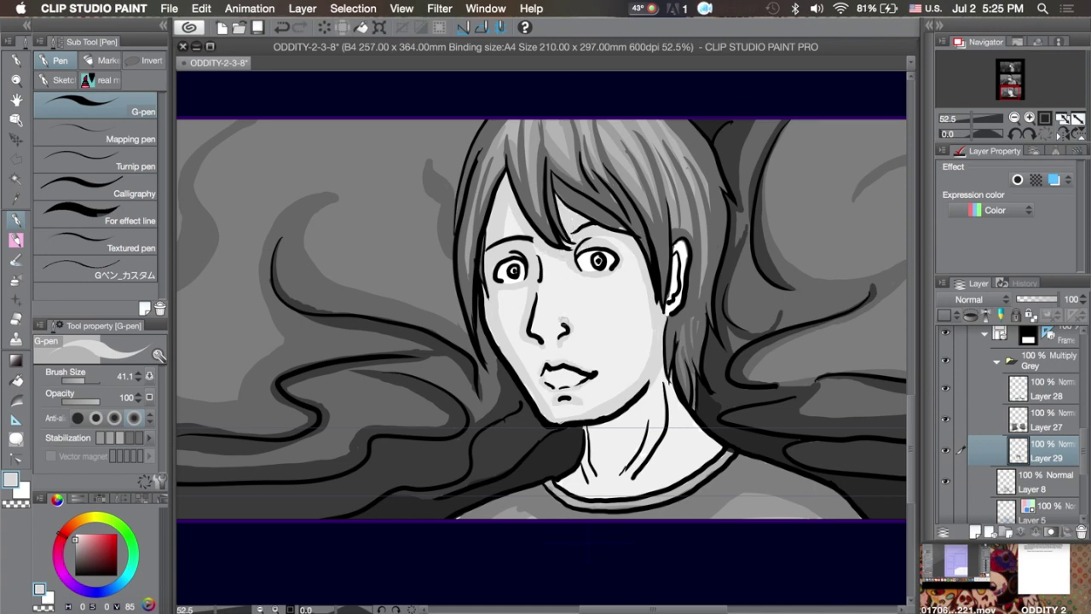
mouse_move(593, 430)
mouse_down()
mouse_move(670, 375)
mouse_move(627, 452)
mouse_move(648, 460)
mouse_move(665, 434)
mouse_move(573, 471)
mouse_up()
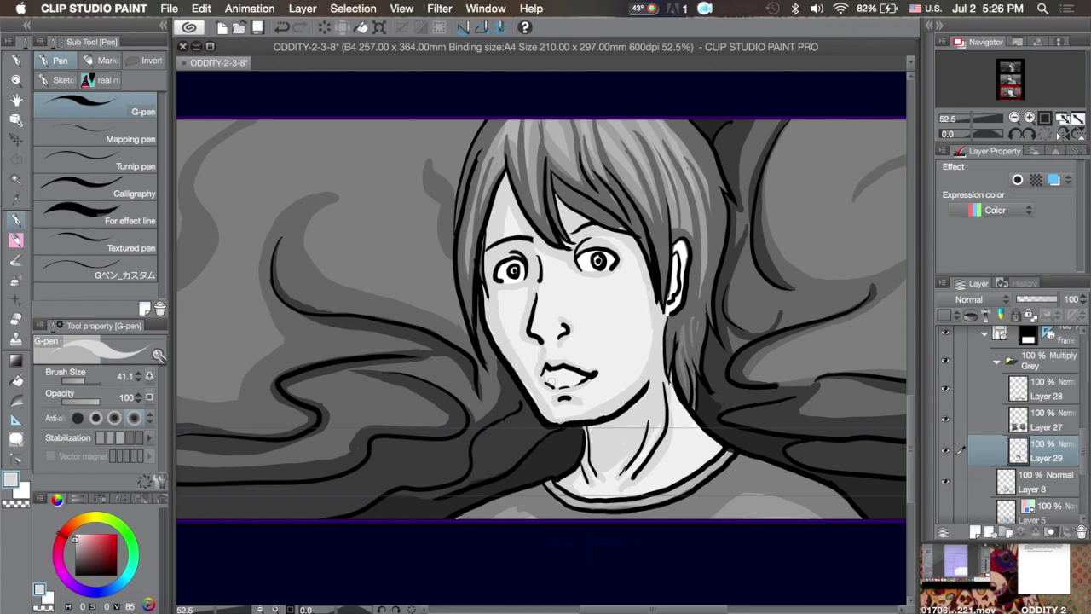
drag(503, 290, 508, 351)
mouse_move(726, 432)
mouse_down()
mouse_move(596, 490)
mouse_move(635, 489)
mouse_move(609, 495)
mouse_up()
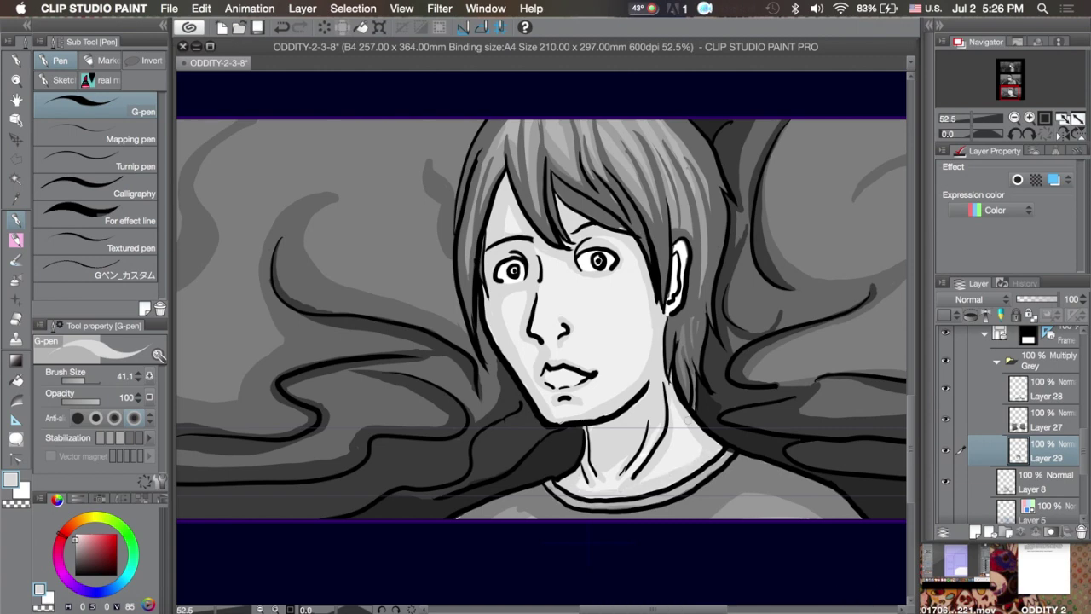
mouse_move(648, 283)
mouse_down()
mouse_move(637, 377)
mouse_move(583, 388)
mouse_up()
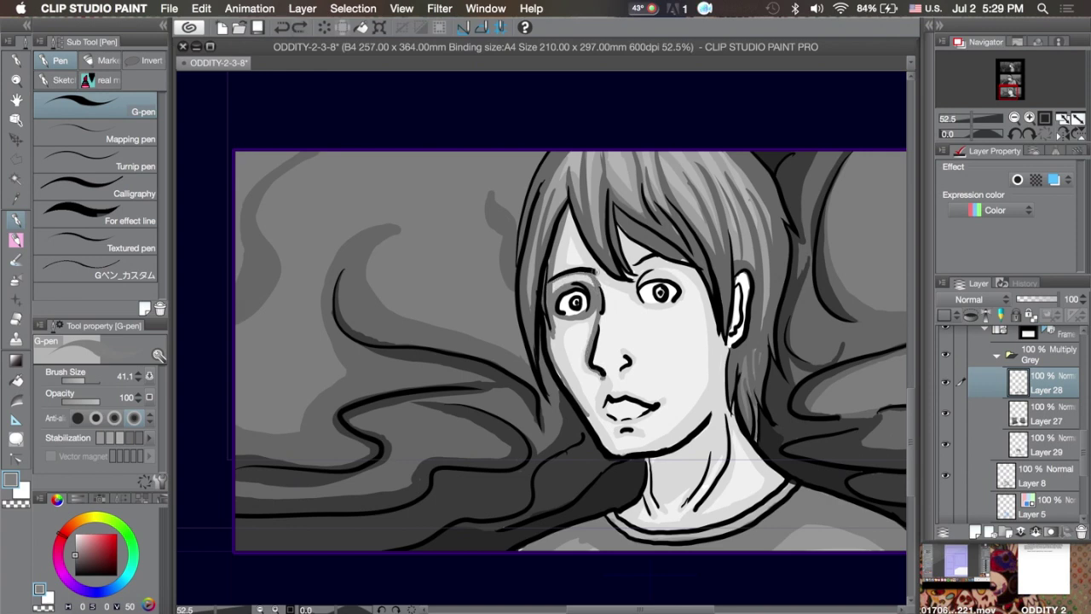
- Deepen shading on the left cheek, chin, under the lips, jaw, ear contour and hair above the left eye
drag(552, 333, 583, 410)
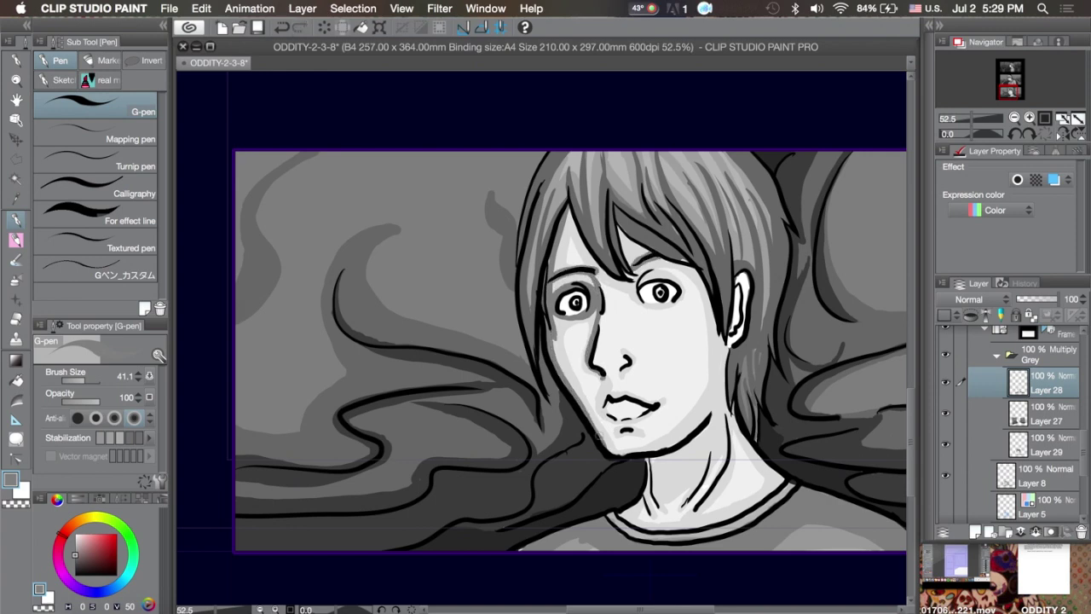
drag(629, 451, 607, 403)
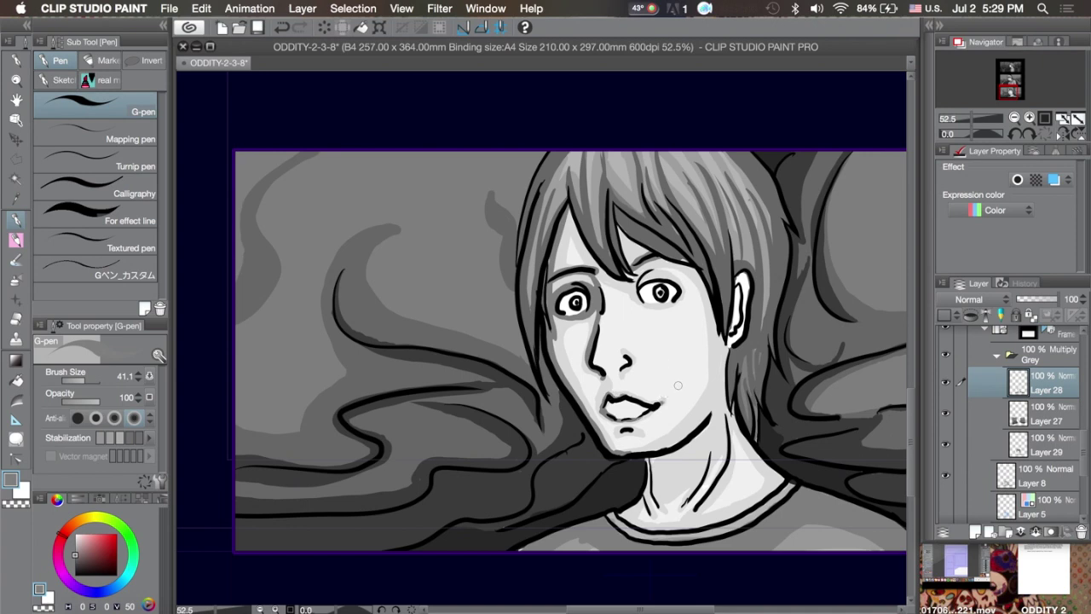
drag(739, 428, 641, 450)
drag(724, 386, 701, 421)
drag(656, 450, 607, 445)
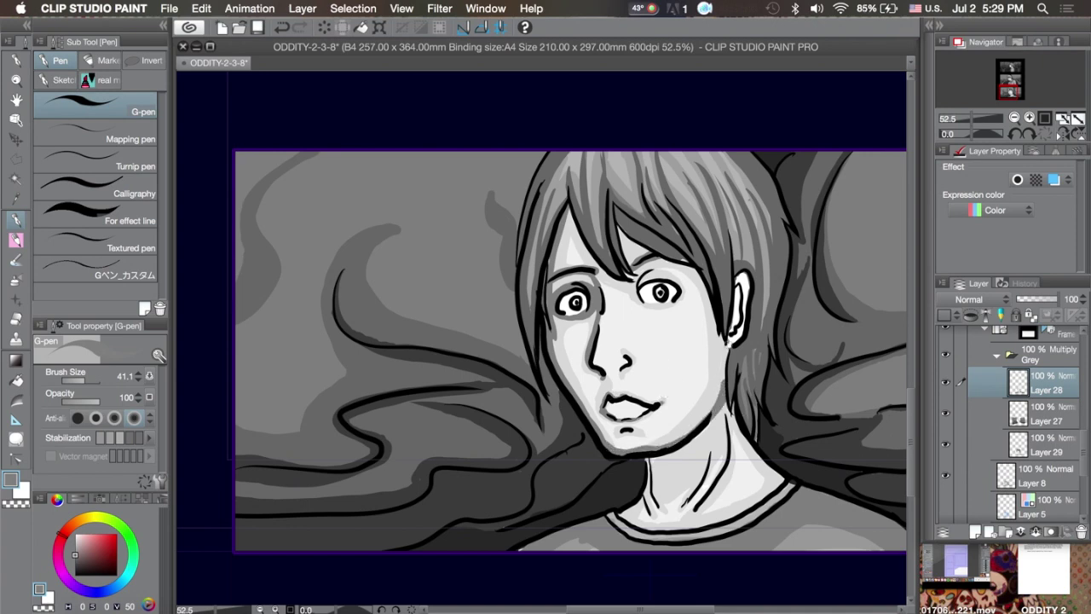
drag(738, 290, 733, 328)
drag(579, 211, 585, 254)
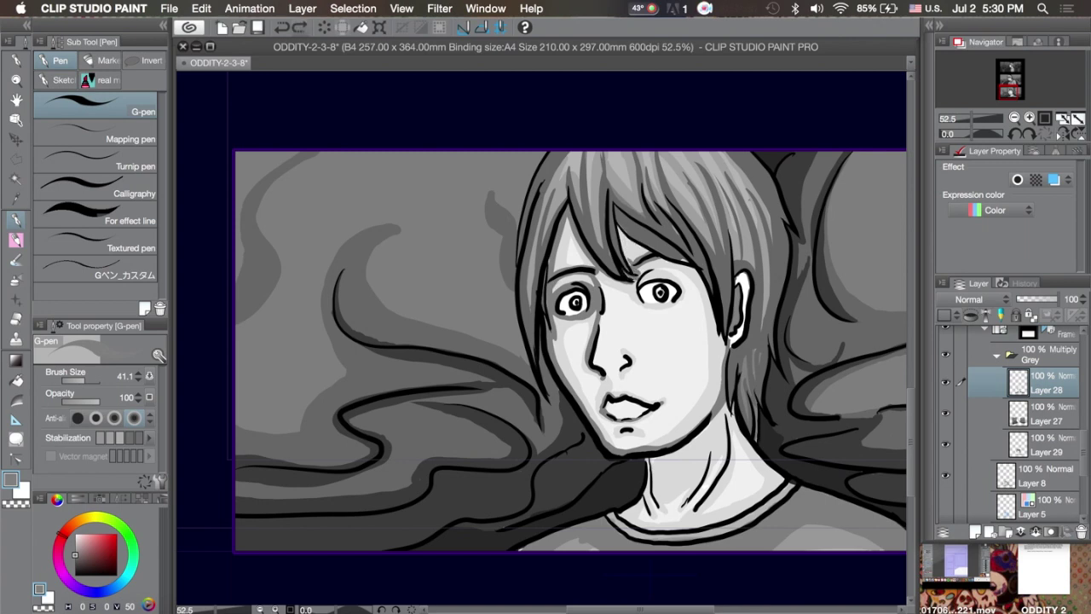
- Sample a darker grey and paint a dark hair strand beside the right ear
alt+click(625, 247)
alt+click(658, 261)
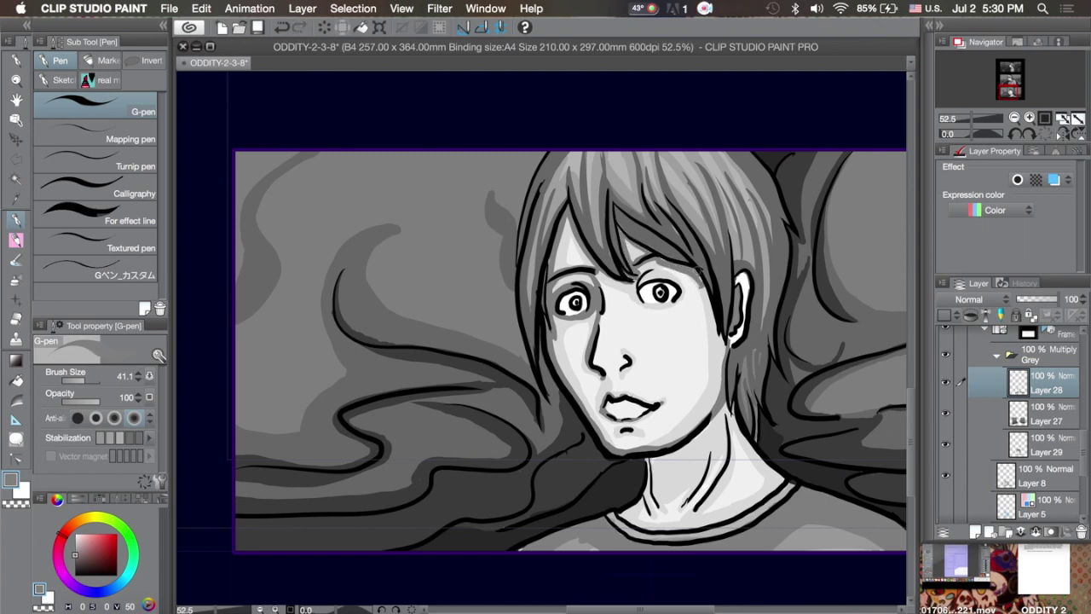
drag(706, 295, 722, 345)
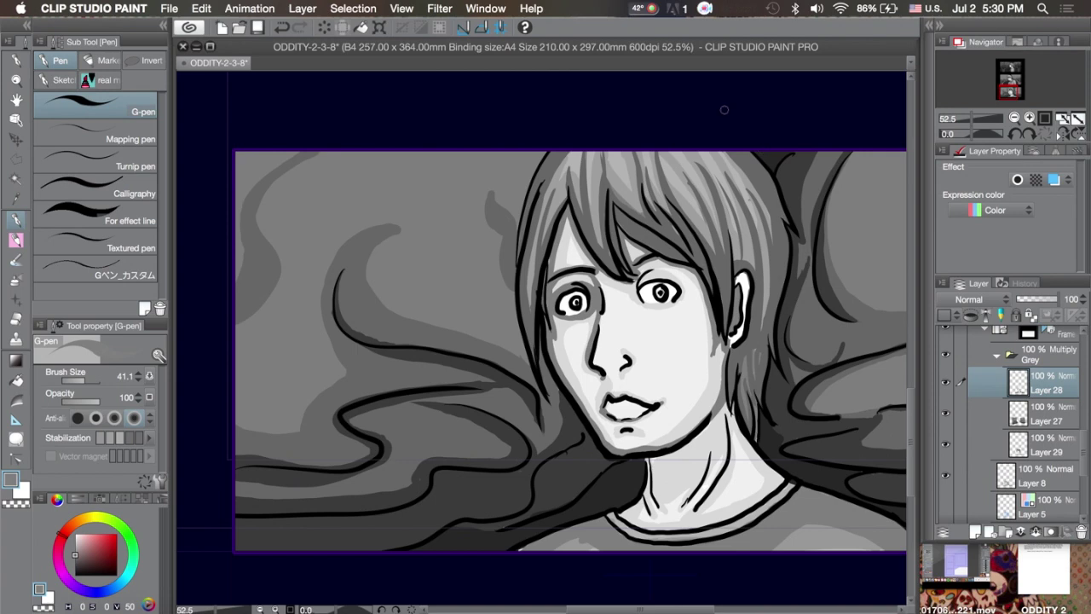
alt+click(674, 268)
alt+click(634, 266)
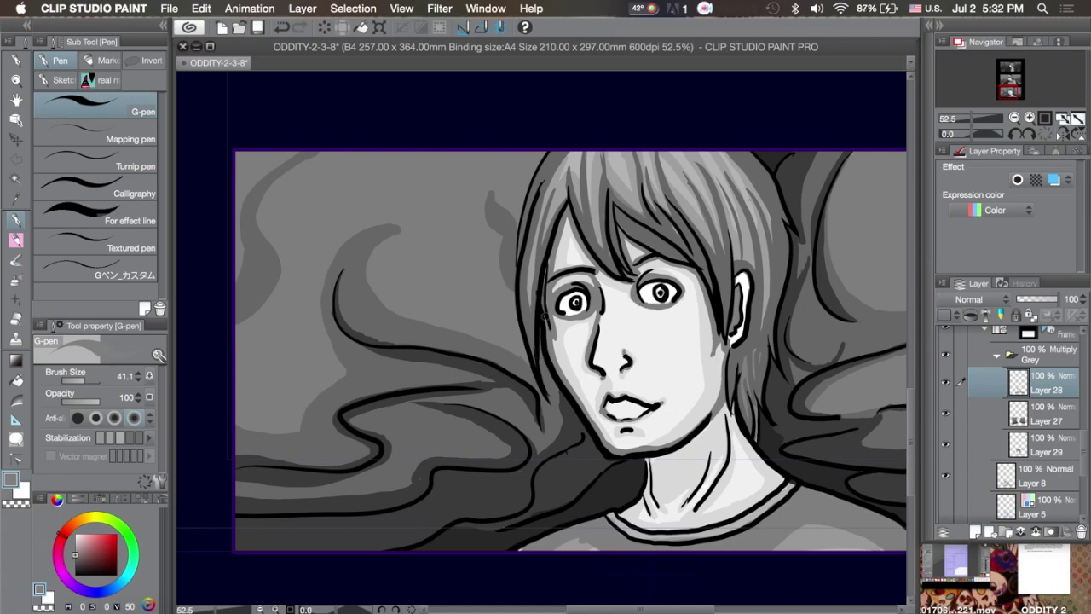
- Check the full page, then add light and darker shading strokes down the right cheek
key(super+0)
scroll(662, 335, up, 5)
alt+click(663, 335)
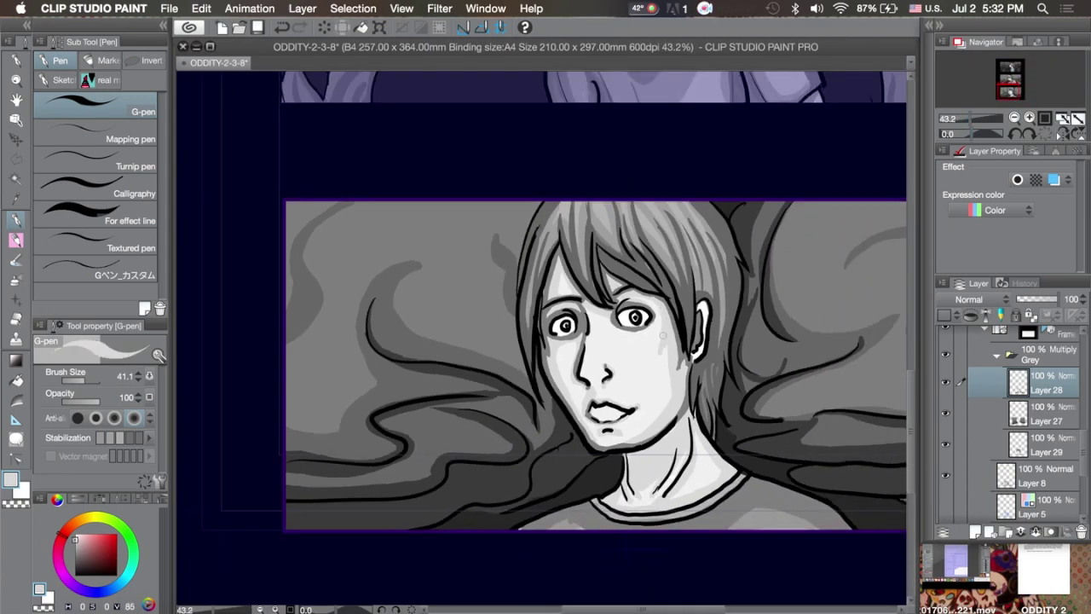
drag(662, 335, 666, 388)
alt+click(673, 358)
mouse_move(661, 294)
mouse_down()
mouse_move(666, 371)
mouse_move(687, 409)
mouse_up()
- Add a faint dark stroke near the jaw while sampling light and dark greys from the portrait
alt+click(609, 349)
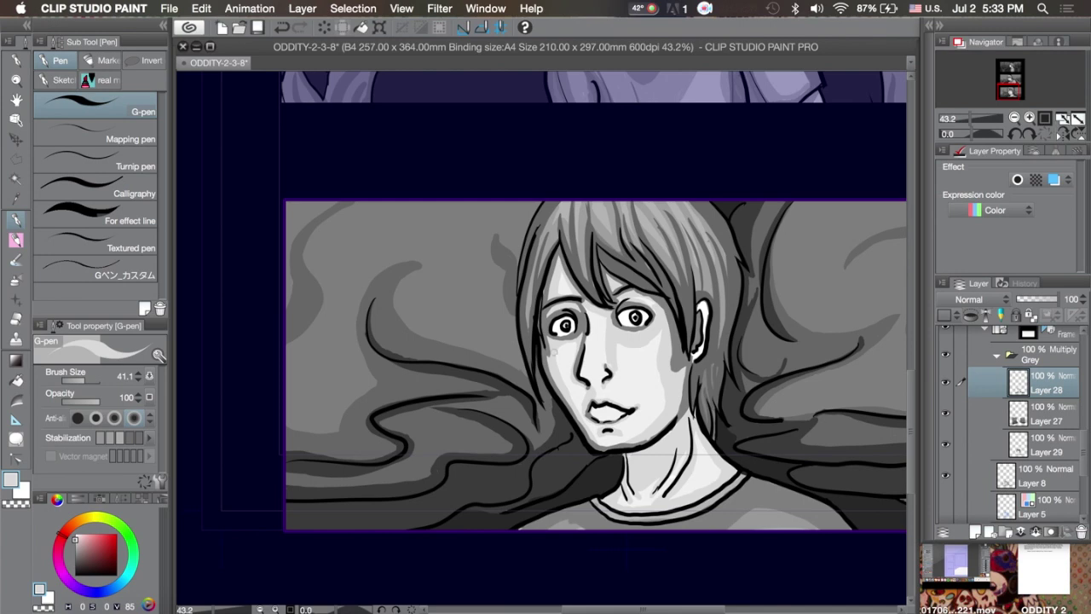
alt+click(737, 359)
drag(685, 397, 646, 441)
alt+click(602, 442)
alt+click(771, 432)
alt+click(567, 286)
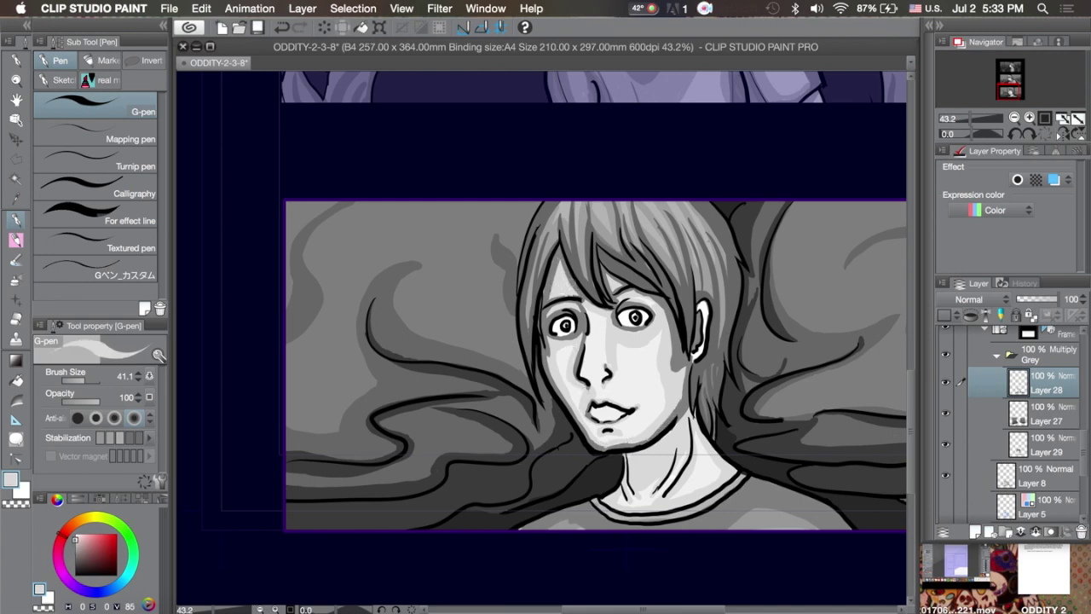
alt+click(593, 265)
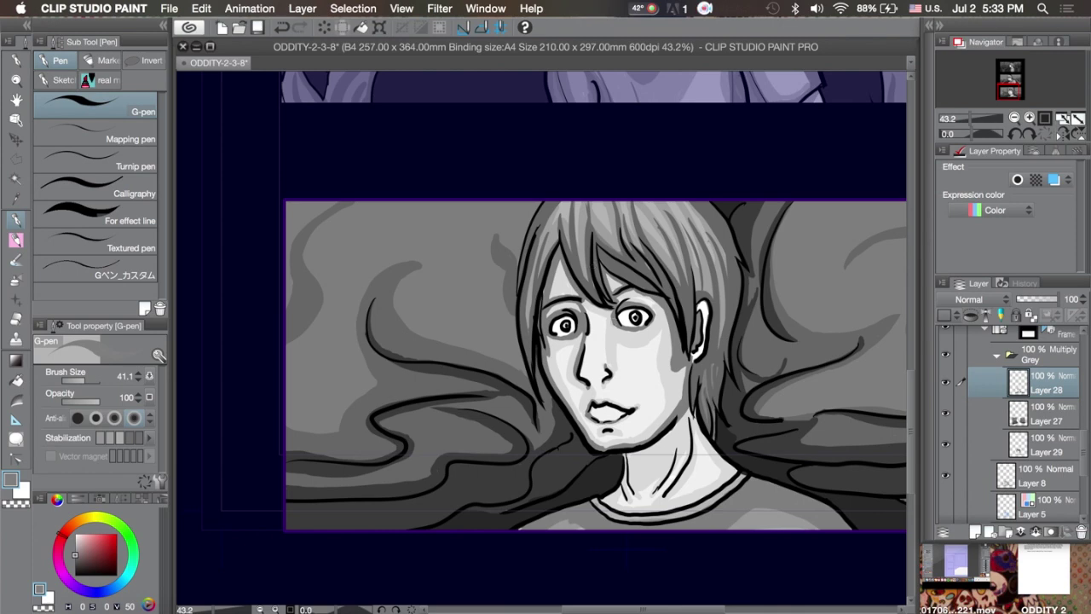
- Undo a stray mark on the right eye and re-sample the skin and shading greys
click(648, 307)
key(super+z)
alt+click(638, 320)
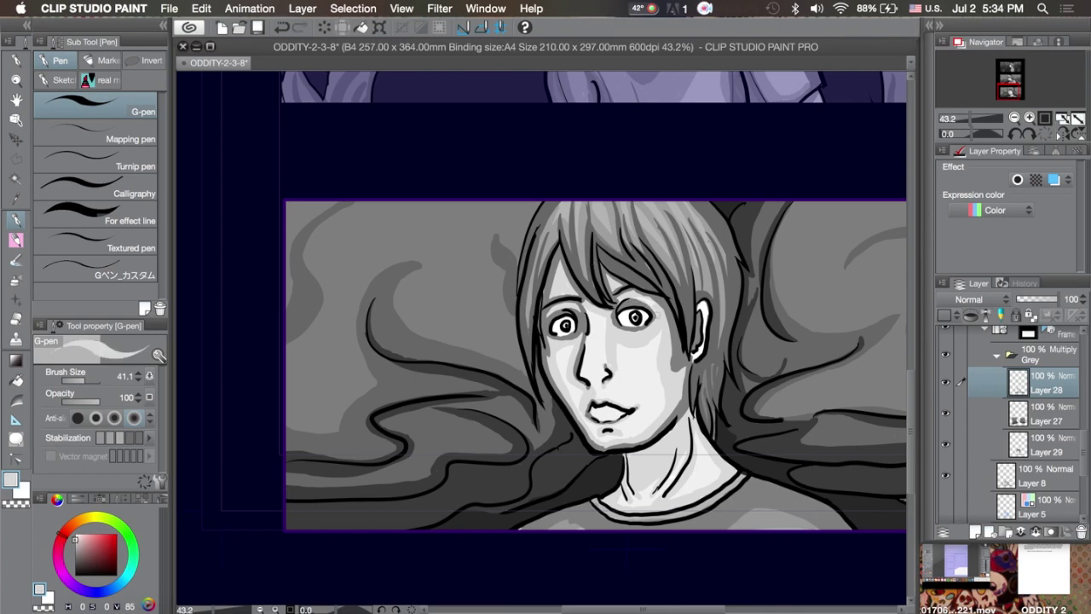
scroll(596, 367, down, 5)
scroll(596, 366, up, 4)
scroll(619, 311, up, 1)
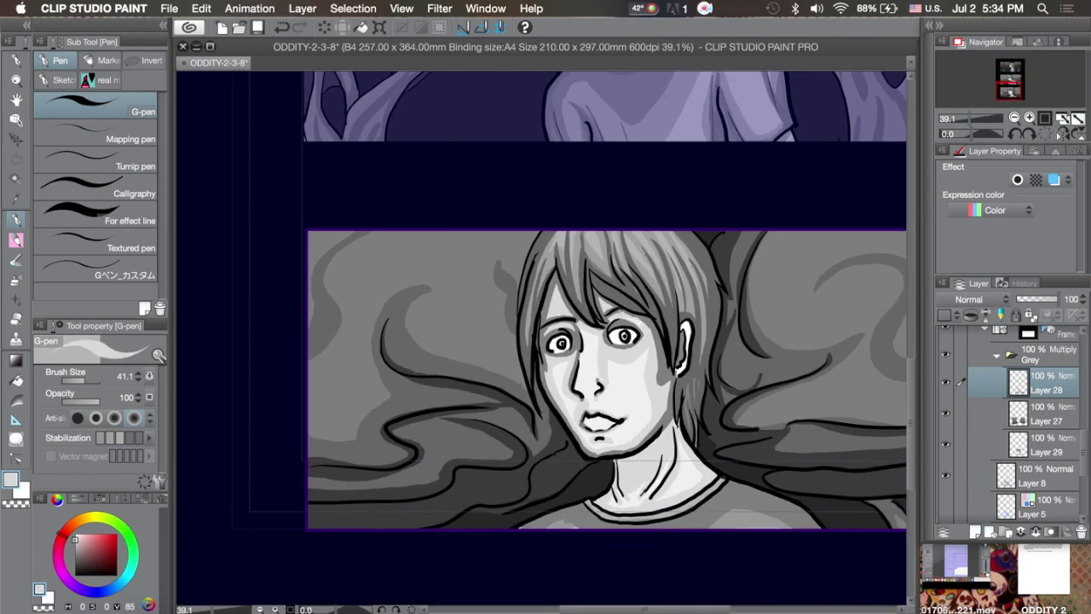
alt+click(642, 321)
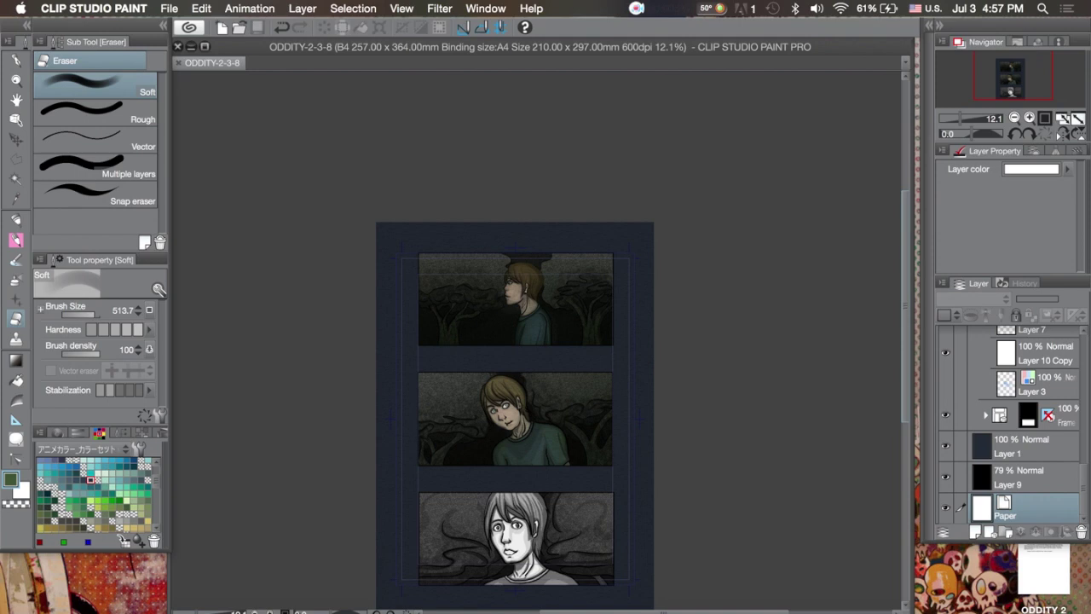
- Rename the folder above fx to 'colour' and add a new Layer 37 inside it
scroll(1011, 427, up, 5)
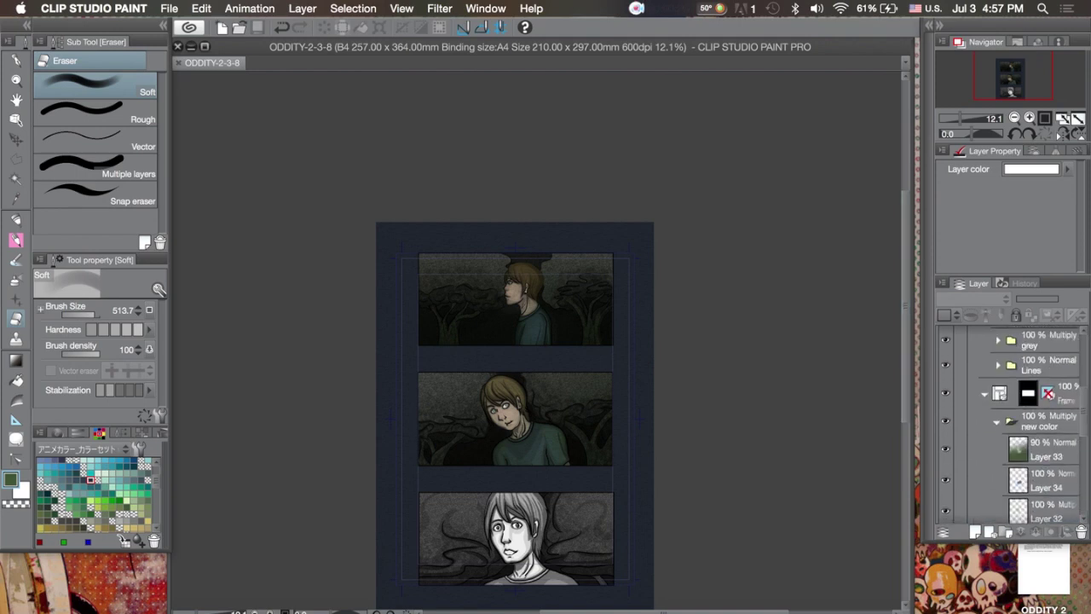
scroll(1011, 426, down, 3)
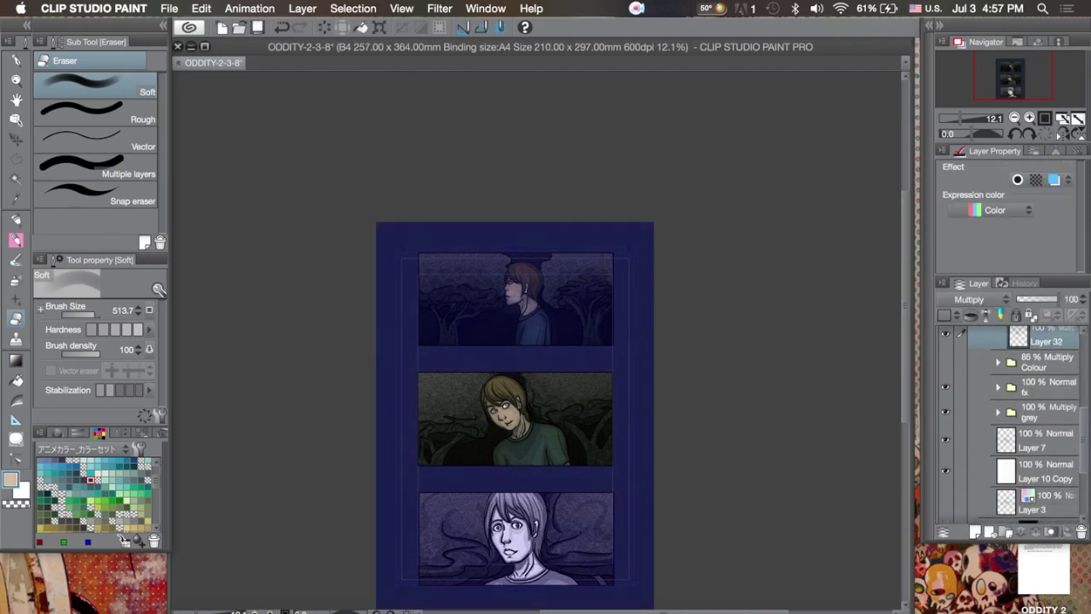
double_click(1036, 446)
text(colour)
key(Return)
key(super+shift+n)
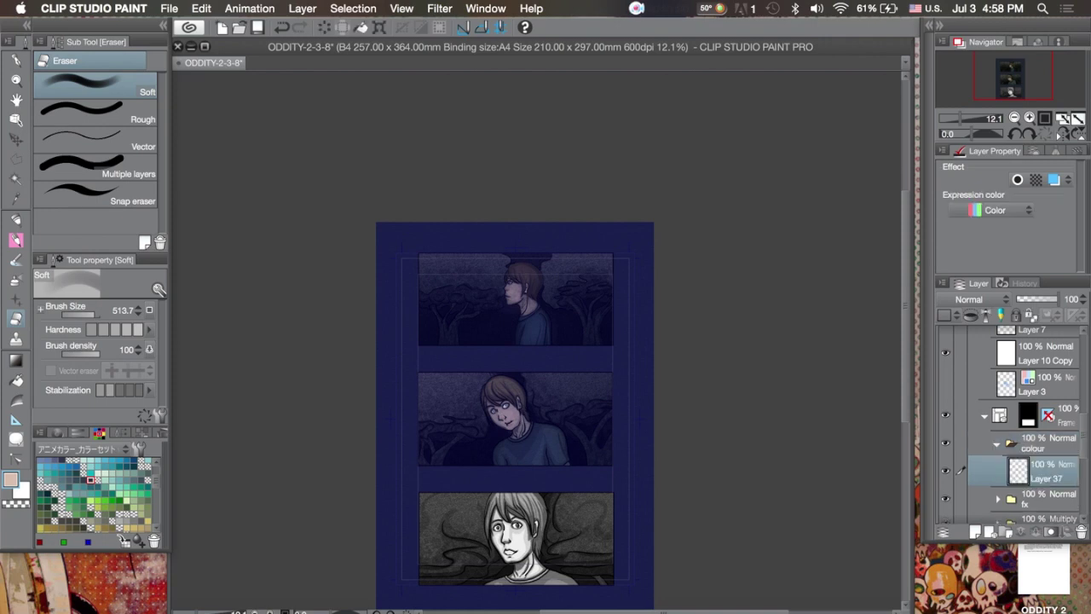
- Switch to a flat-fill marker and dab skin tone onto the bottom panel's face
scroll(515, 375, down, 3)
key(p)
mouse_move(515, 444)
mouse_down()
mouse_move(524, 465)
mouse_move(522, 451)
mouse_up()
- Set the new layer and the colour folder to Multiply blending
click(969, 299)
click(972, 325)
scroll(507, 396, up, 2)
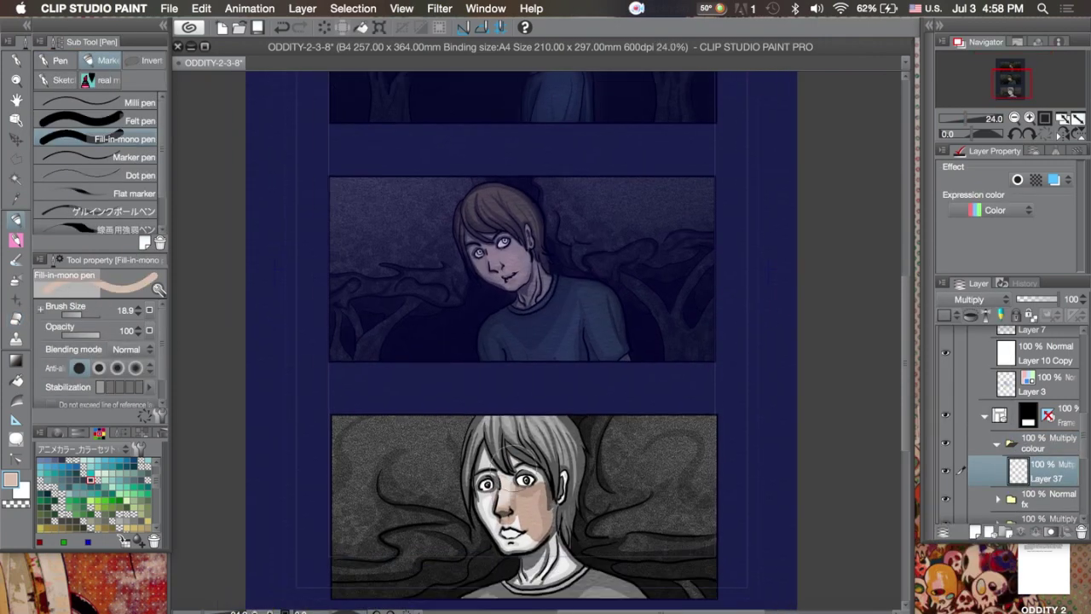
- Paint skin tone over the left face, right cheek beside the nose, and chin
key(p)
mouse_move(504, 505)
mouse_down()
mouse_move(496, 437)
mouse_move(476, 485)
mouse_move(490, 536)
mouse_move(487, 476)
mouse_move(523, 537)
mouse_up()
mouse_move(532, 476)
mouse_down()
mouse_move(518, 460)
mouse_move(545, 493)
mouse_up()
mouse_move(542, 534)
mouse_down()
mouse_move(497, 539)
mouse_move(553, 539)
mouse_move(583, 571)
mouse_move(515, 587)
mouse_up()
- Colour the bottom panel's hair brown, including the strands left of the face
key(e)
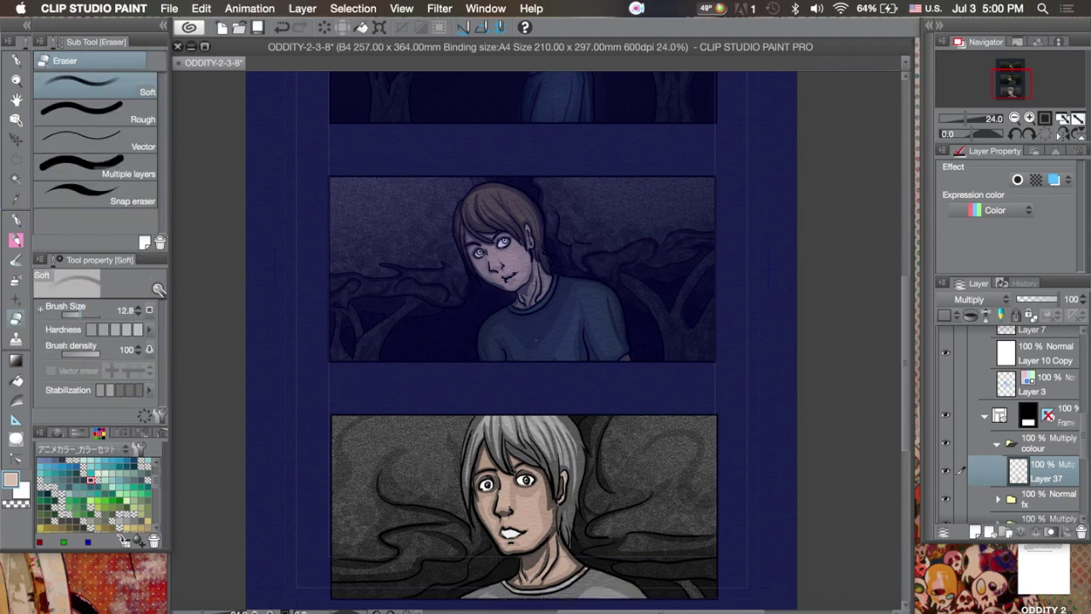
scroll(1014, 426, down, 1)
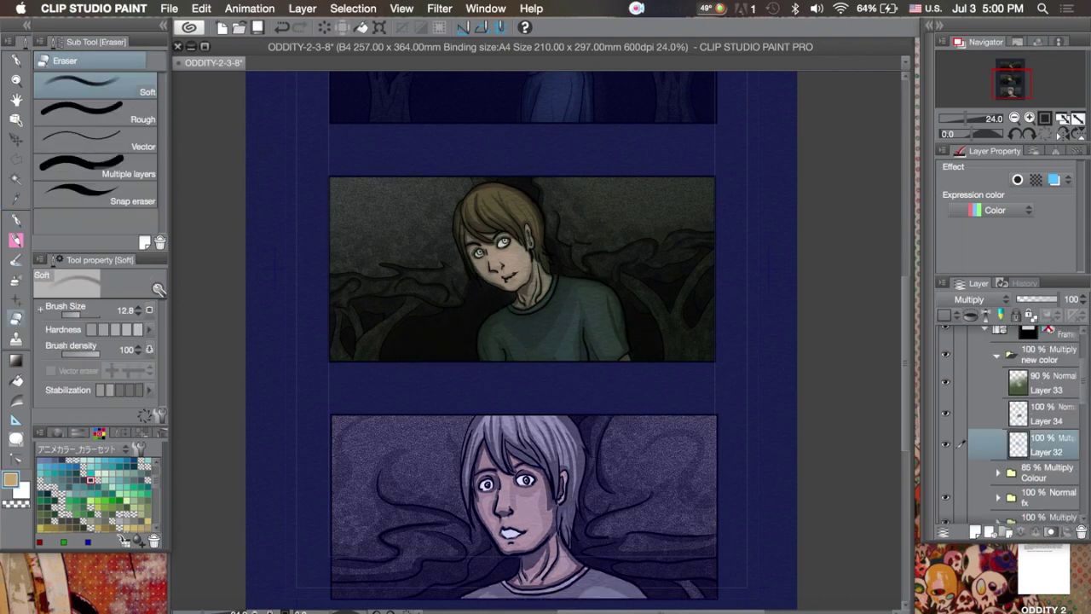
key(p)
mouse_move(517, 410)
mouse_down()
mouse_move(506, 437)
mouse_move(523, 441)
mouse_move(519, 455)
mouse_move(527, 399)
mouse_move(555, 451)
mouse_move(549, 407)
mouse_move(566, 422)
mouse_move(578, 476)
mouse_move(560, 528)
mouse_up()
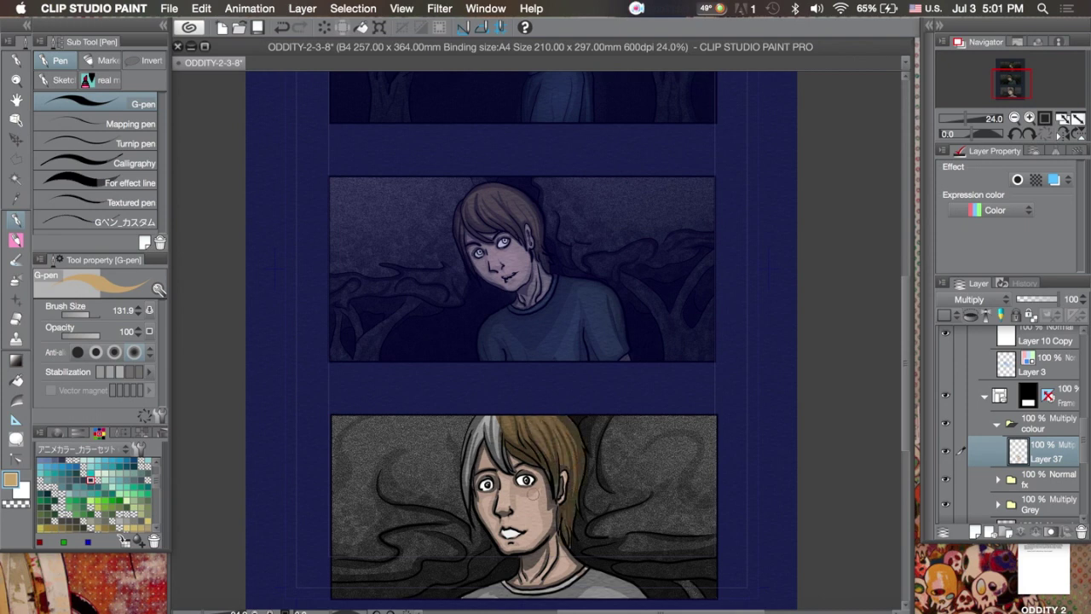
mouse_move(501, 421)
mouse_down()
mouse_move(494, 467)
mouse_move(479, 409)
mouse_move(473, 418)
mouse_up()
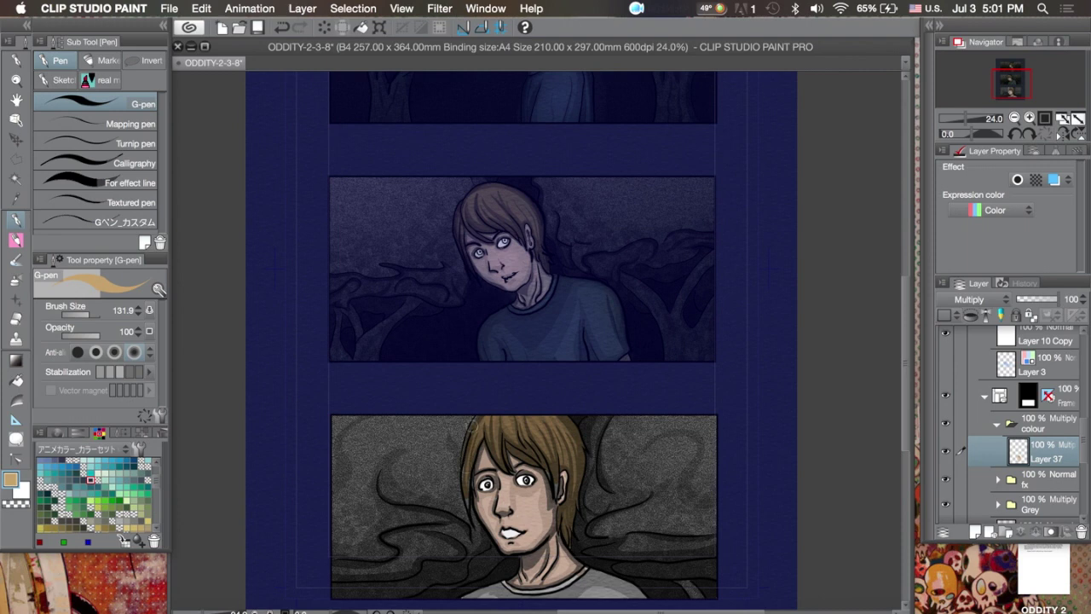
- Sample skin, dark grey and hair colours, then paint the shirt a darker grey-green
alt+click(475, 493)
alt+click(180, 287)
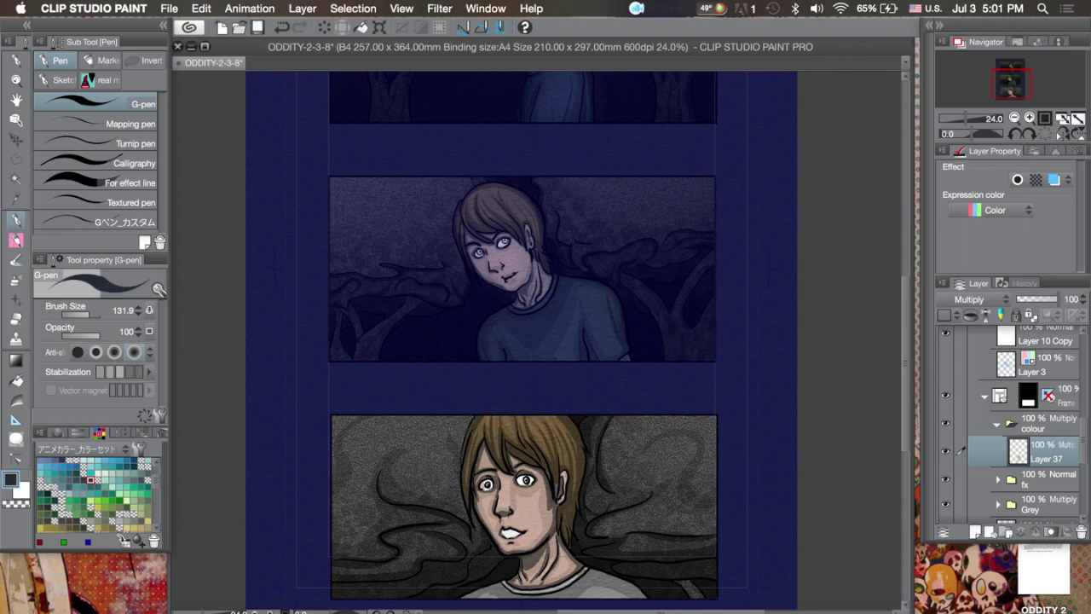
alt+click(546, 446)
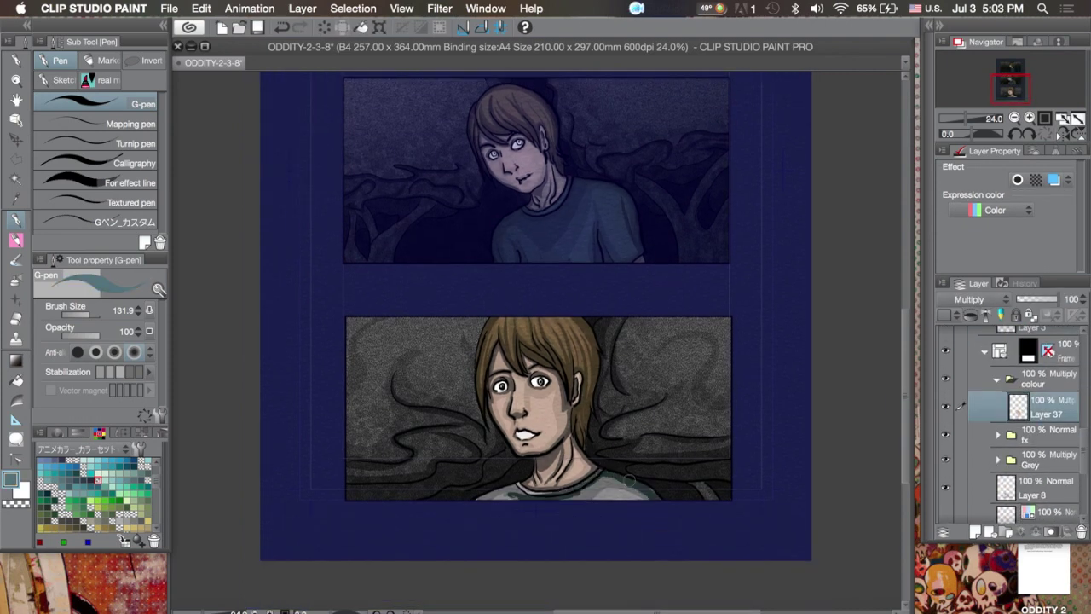
mouse_move(606, 474)
mouse_down()
mouse_move(593, 512)
mouse_move(592, 490)
mouse_move(510, 491)
mouse_up()
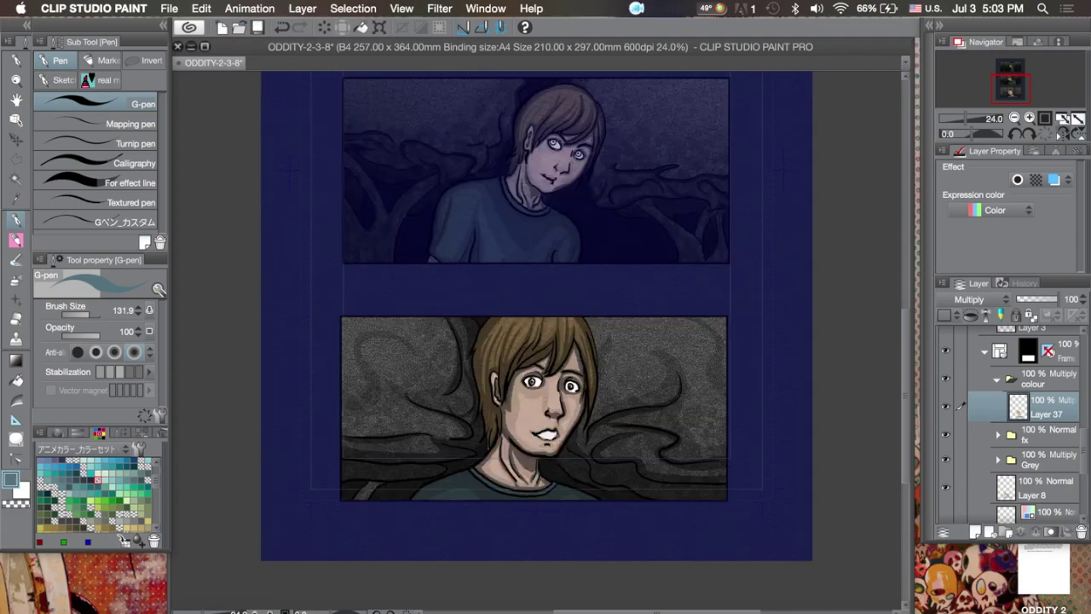
- Lay a green gradient over the lower panel on its colour layer
scroll(663, 515, down, 3)
scroll(663, 515, right, 5)
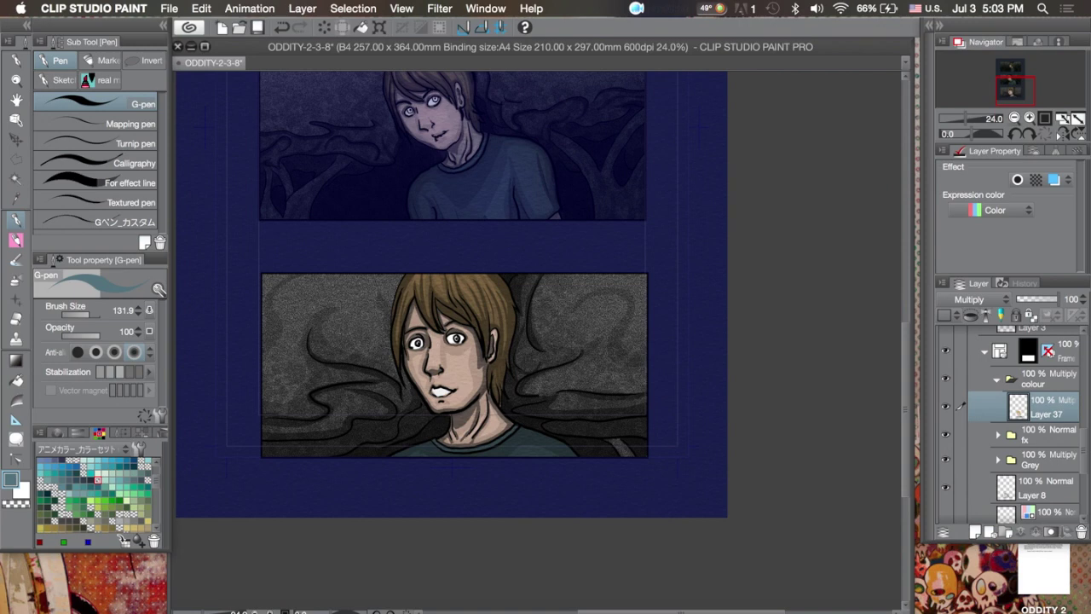
click(1046, 406)
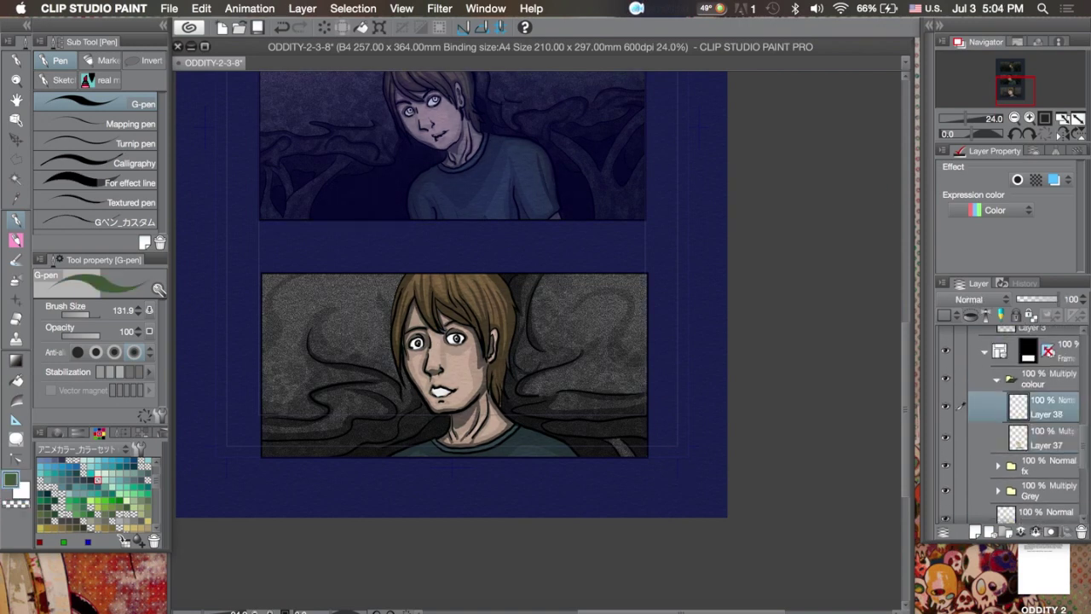
key(g)
drag(362, 477, 362, 478)
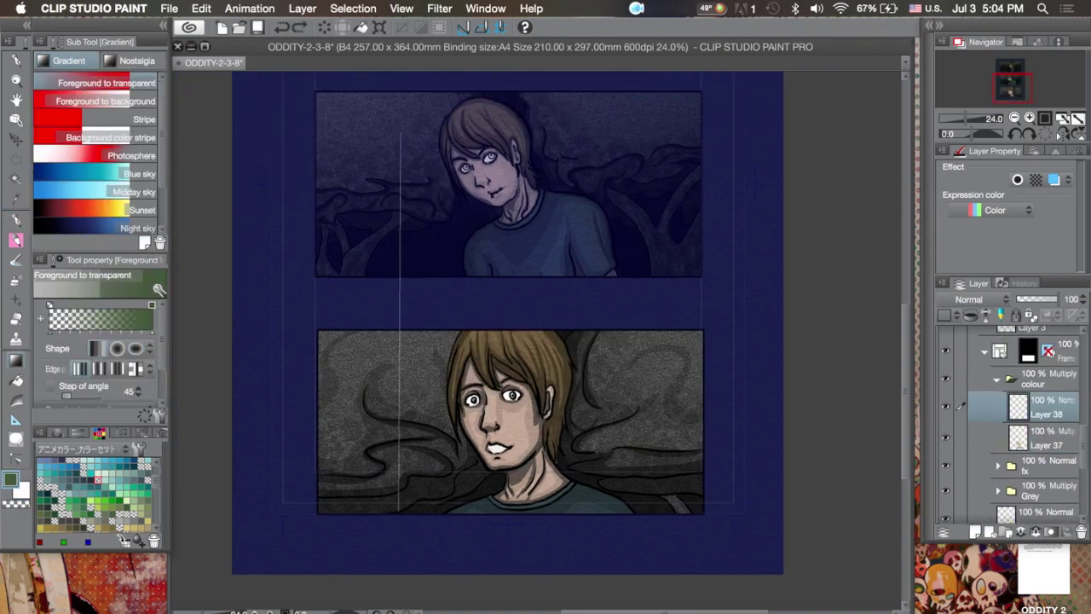
- Erase the green tint from the face and the hair beside it
key(e)
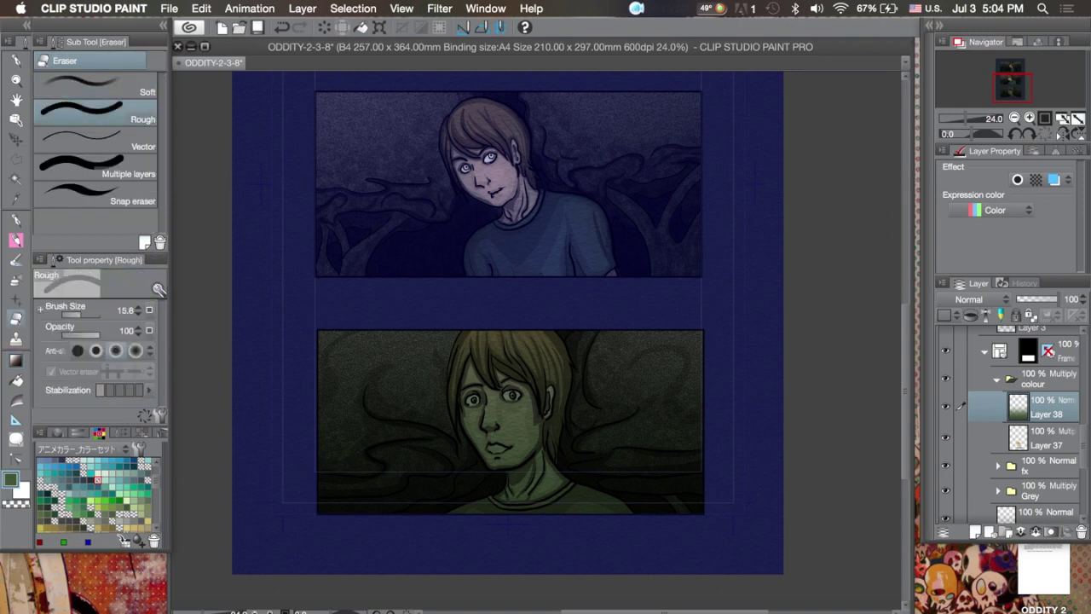
mouse_move(510, 332)
mouse_down()
mouse_move(510, 465)
mouse_move(489, 442)
mouse_up()
drag(522, 420, 537, 511)
drag(546, 383, 554, 498)
drag(529, 333, 546, 426)
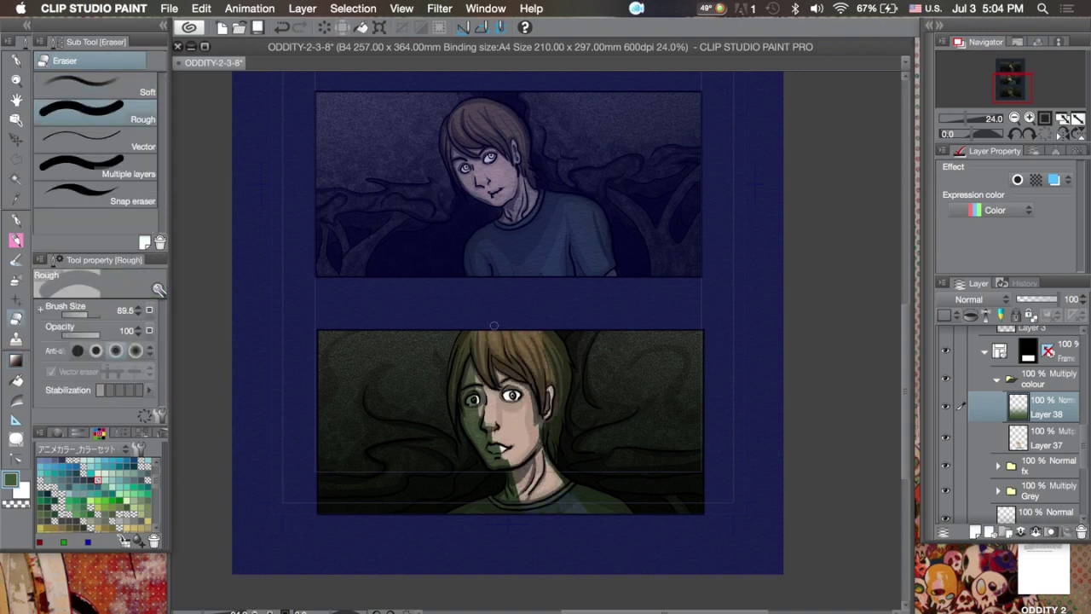
drag(464, 325, 454, 384)
- Lighten the shirt collar, left cheek and chin, and hair on both sides, then zoom out
drag(563, 478, 622, 507)
mouse_move(521, 507)
mouse_down()
mouse_move(474, 515)
mouse_move(511, 473)
mouse_up()
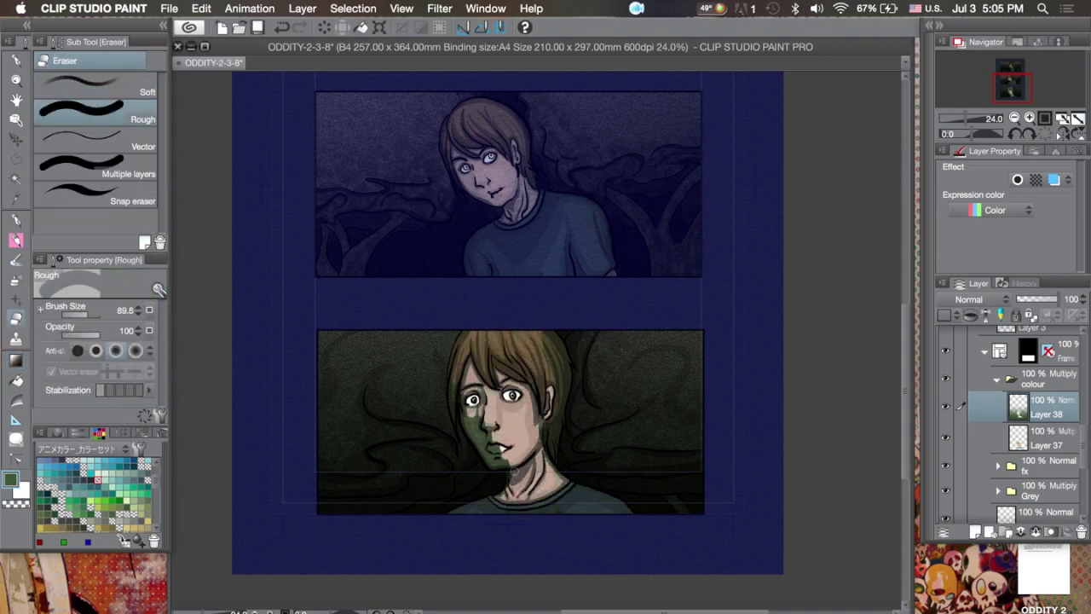
mouse_move(467, 397)
mouse_down()
mouse_move(481, 456)
mouse_move(504, 462)
mouse_up()
drag(554, 332, 549, 462)
drag(453, 379, 452, 414)
key(p)
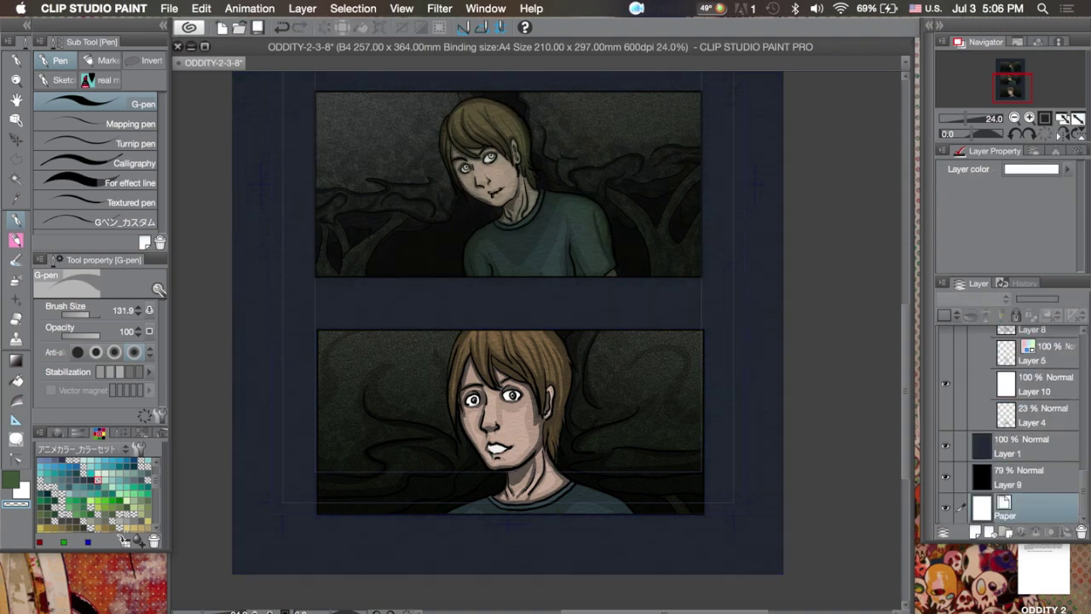
key(ctrl+minus)
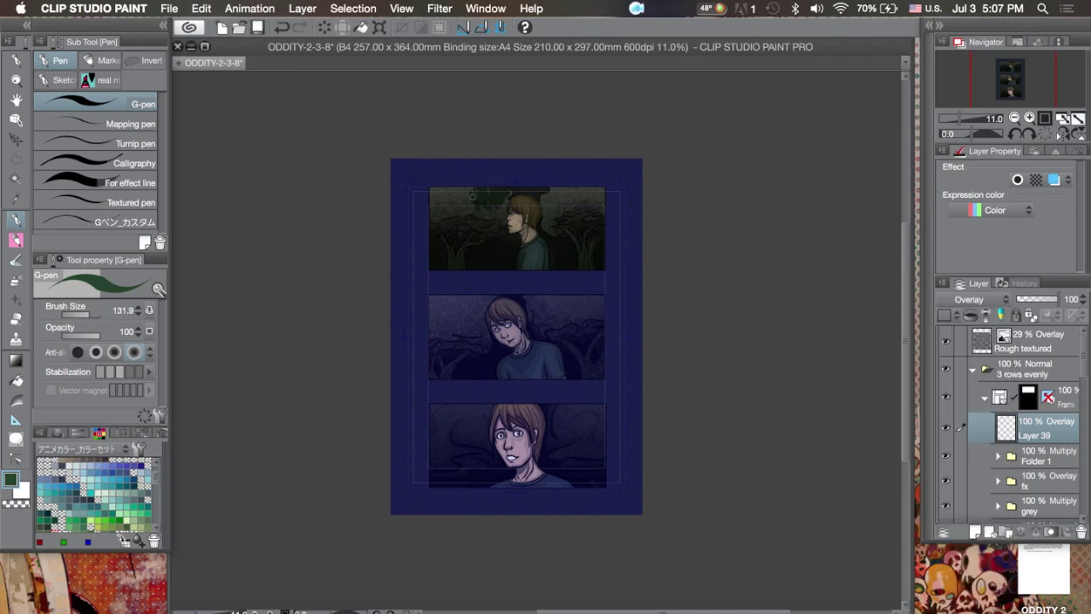
- Paint dark green overlay into the top panel's corner with an enlarged watercolour brush
drag(472, 196, 433, 194)
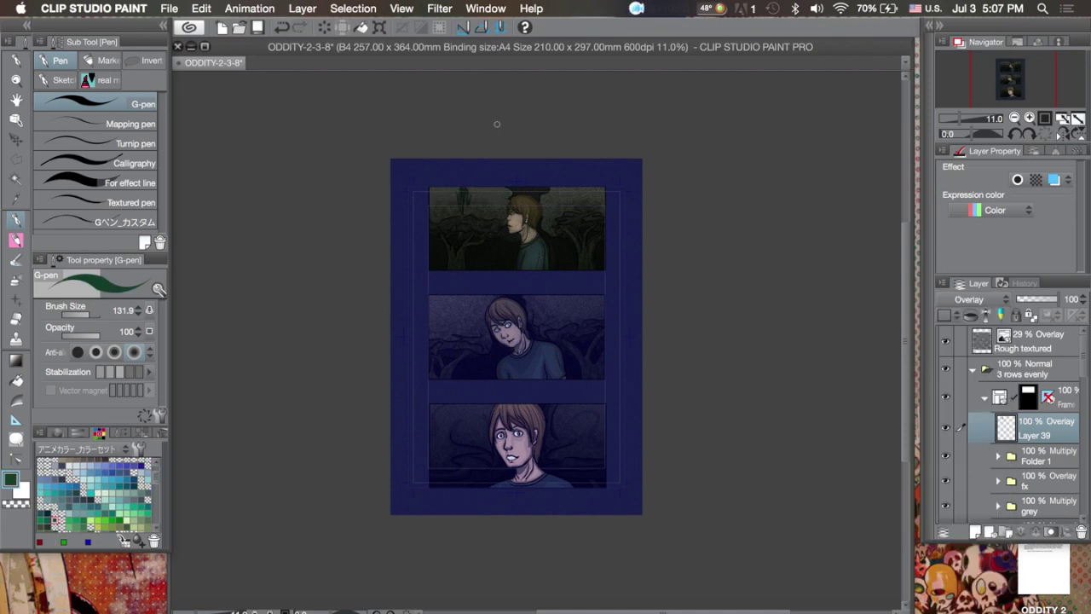
key(b)
drag(437, 195, 478, 192)
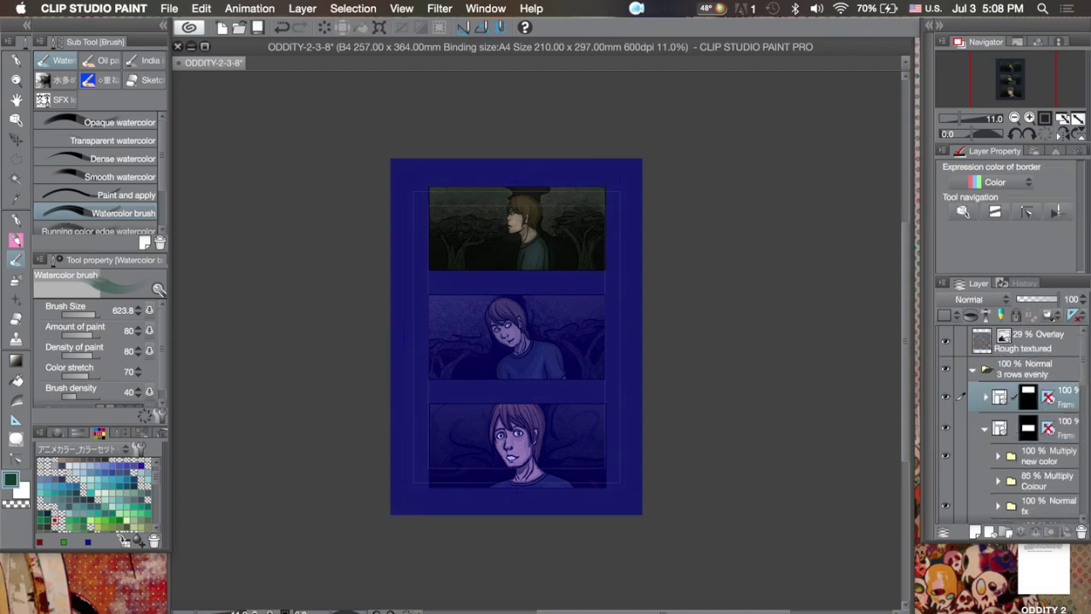
- Add Layer 40 in Overlay blending with the brush raised to size 2000
key(ctrl+shift+n)
key(bracketright)
key(bracketright)
key(bracketright)
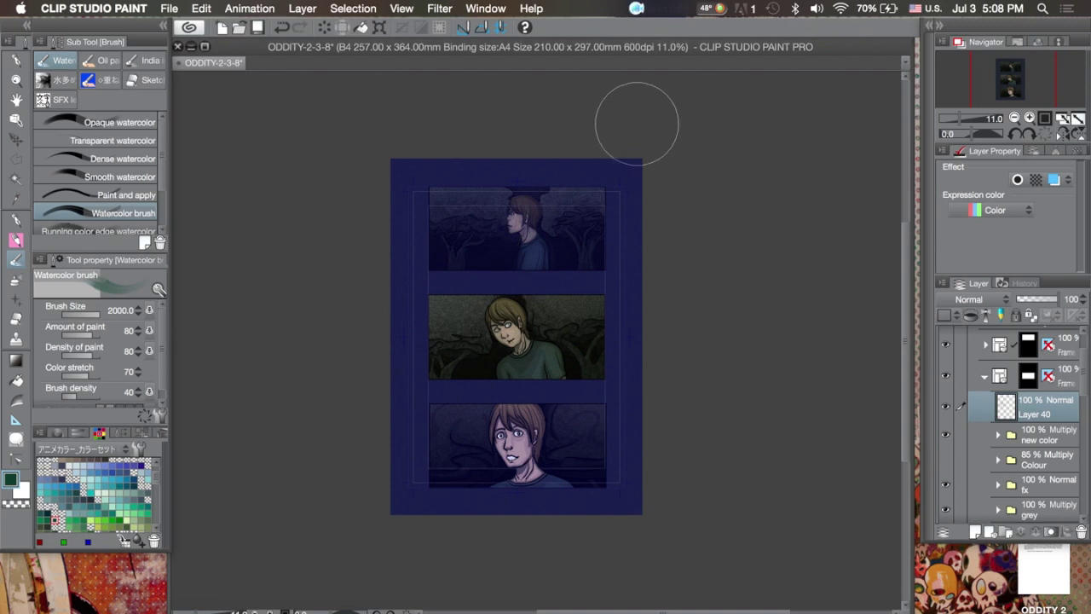
click(971, 299)
click(971, 514)
scroll(1010, 426, down, 5)
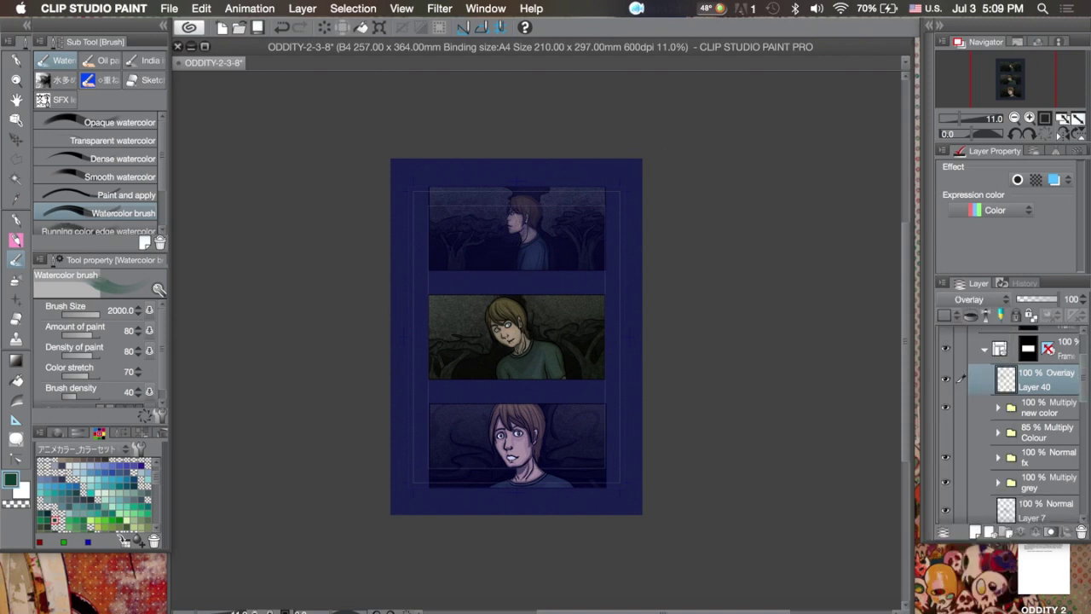
- Compare panel 2's colouring by hiding the Colour folder
click(1023, 509)
key(super+plus)
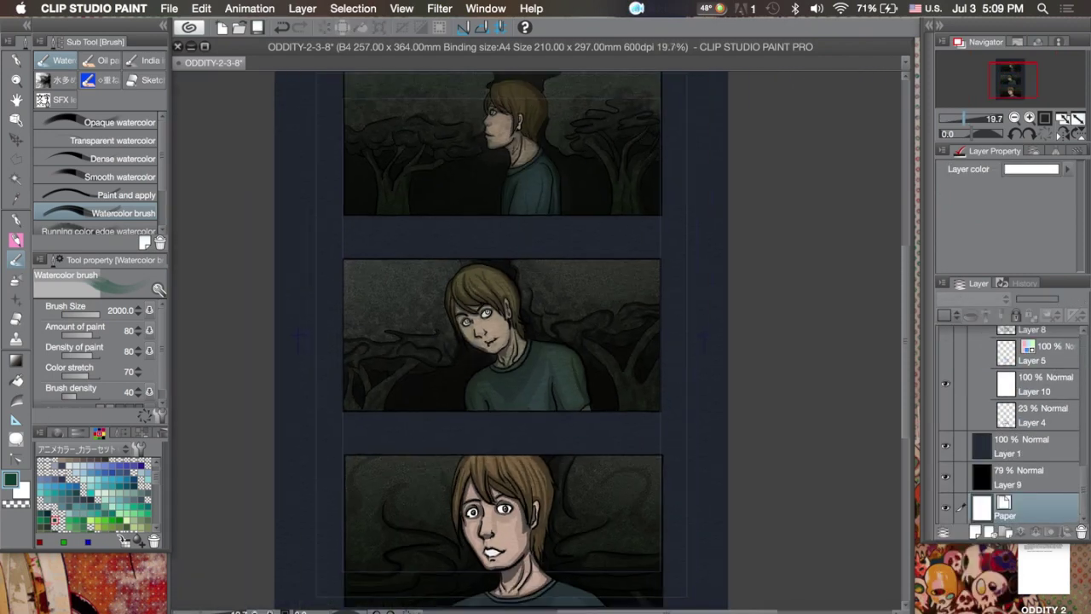
key(p)
click(1044, 421)
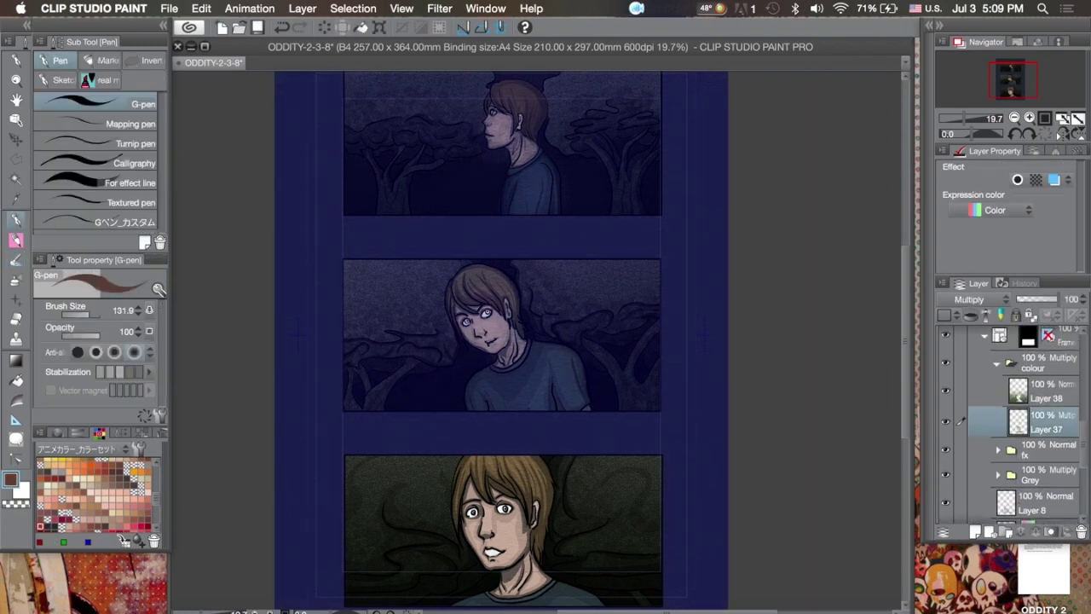
scroll(1010, 427, down, 3)
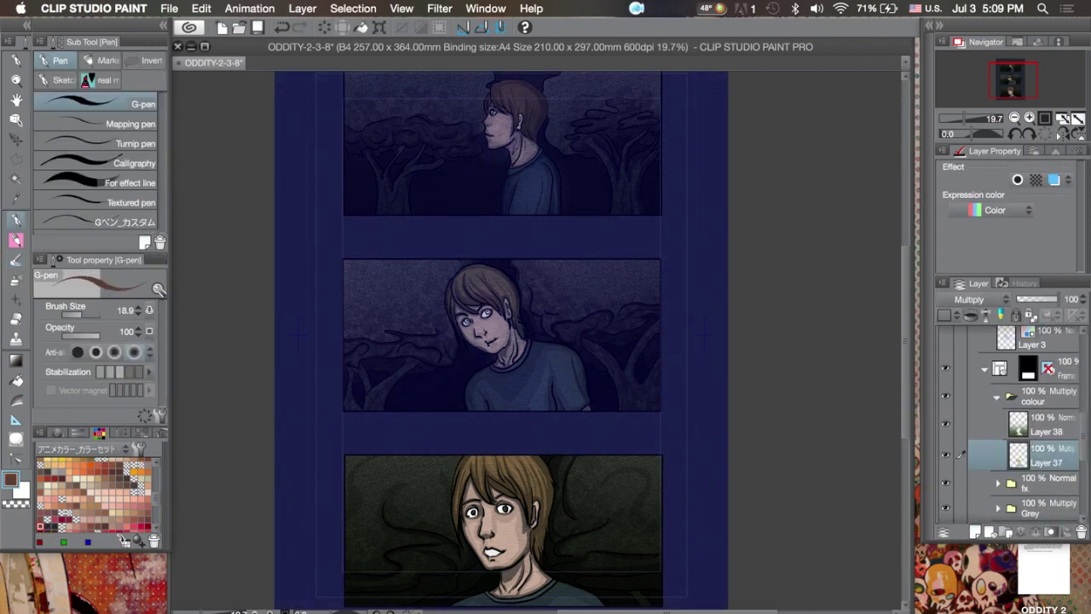
click(1044, 425)
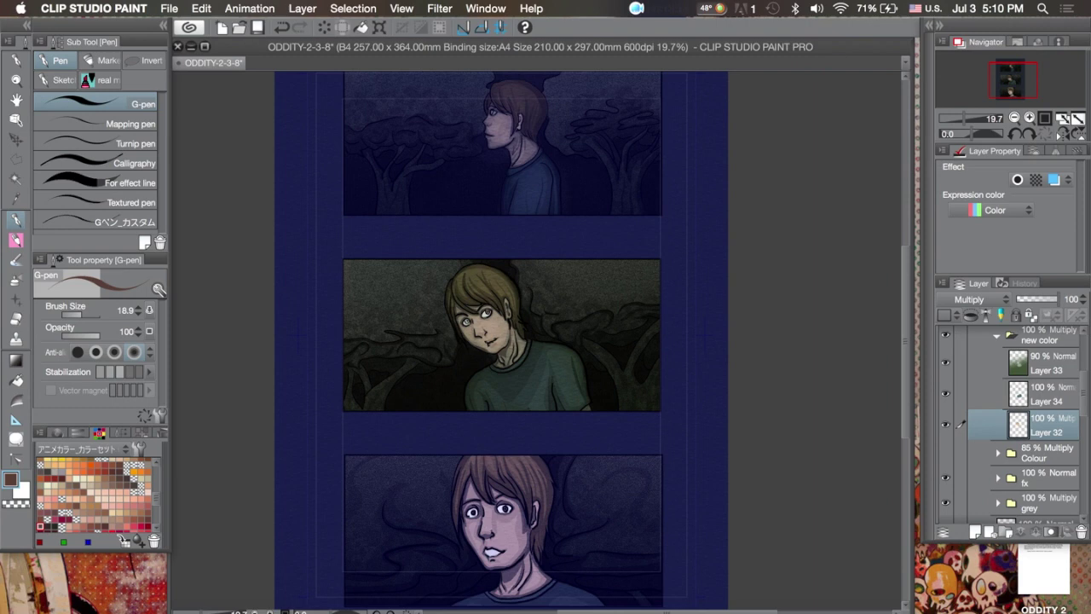
scroll(1010, 426, up, 3)
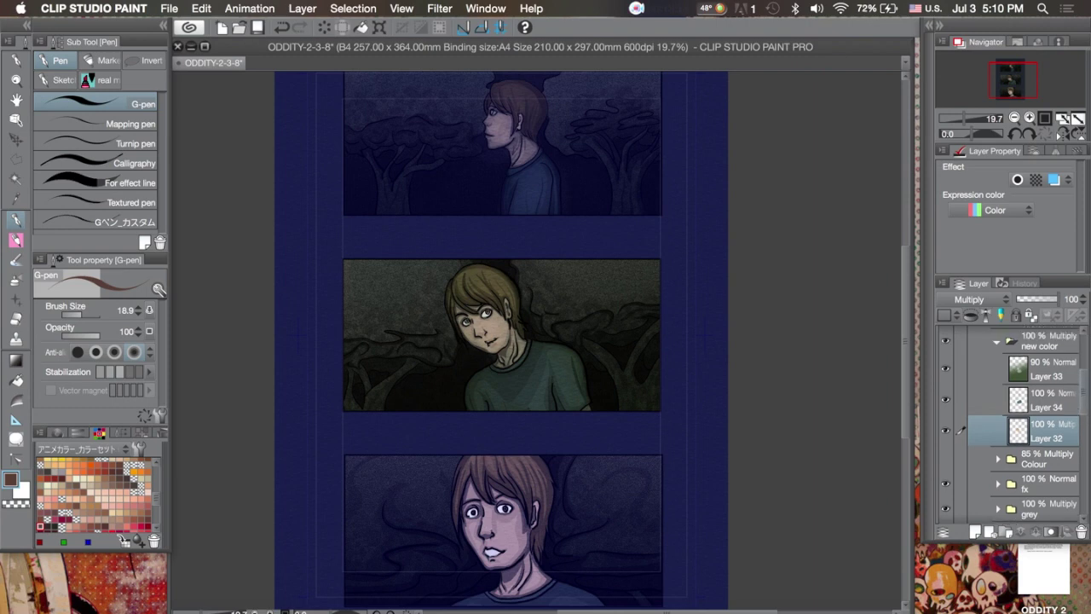
- Collapse the 3 rows evenly folder, view the whole page, and save the document
click(1044, 507)
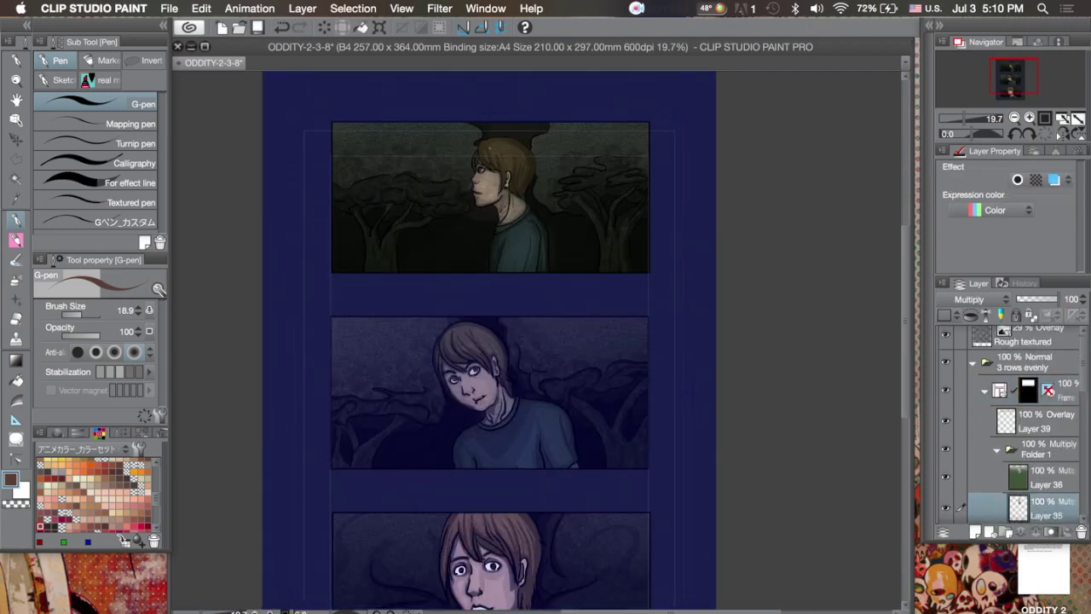
click(973, 362)
click(1023, 368)
drag(972, 118, 959, 118)
key(super+s)
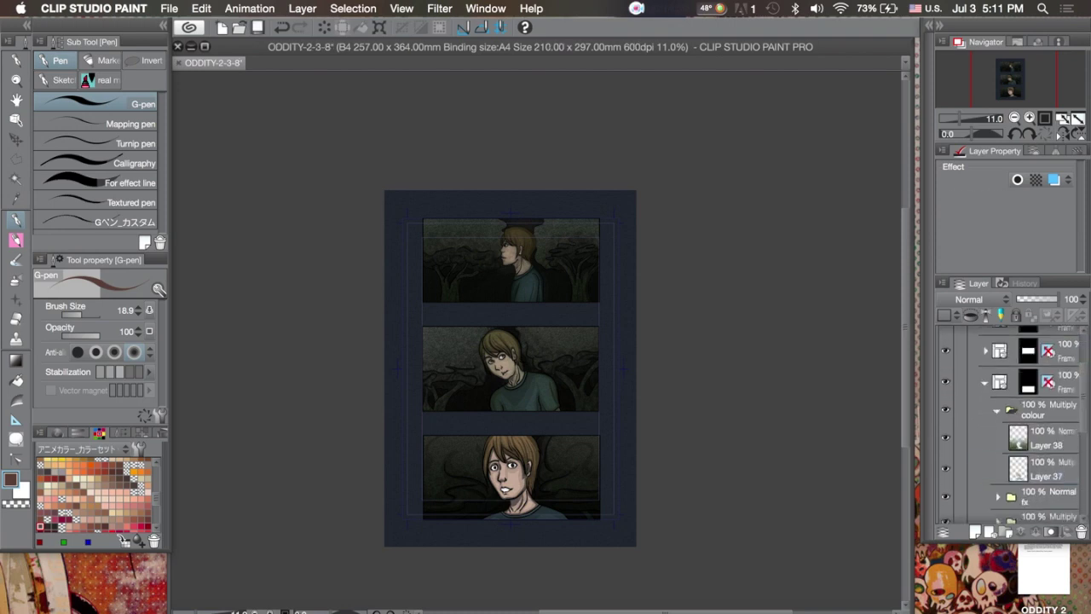
scroll(537, 341, down, 4)
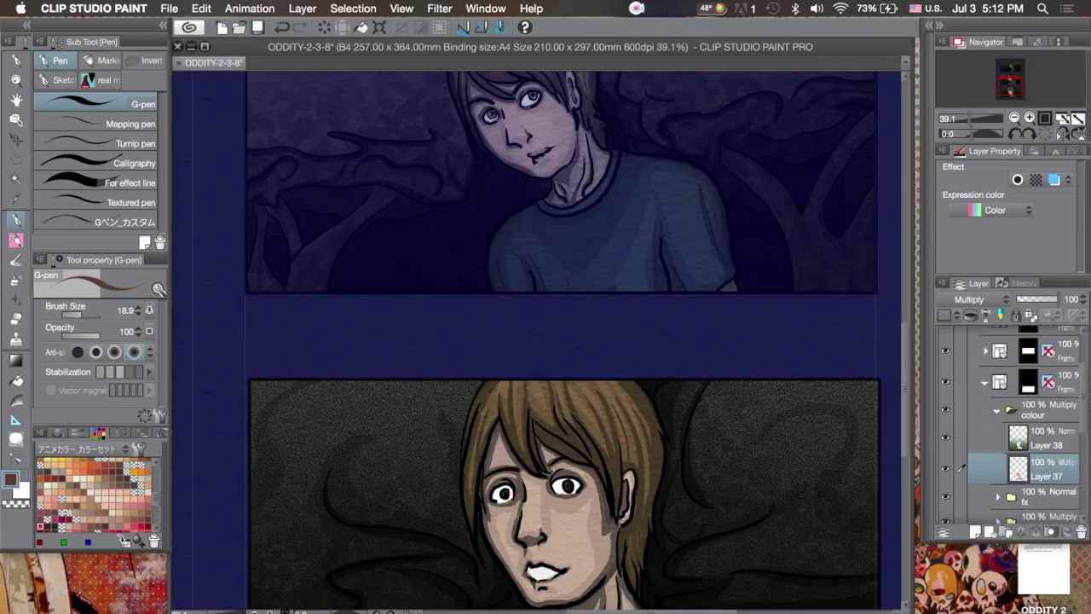
scroll(537, 340, down, 5)
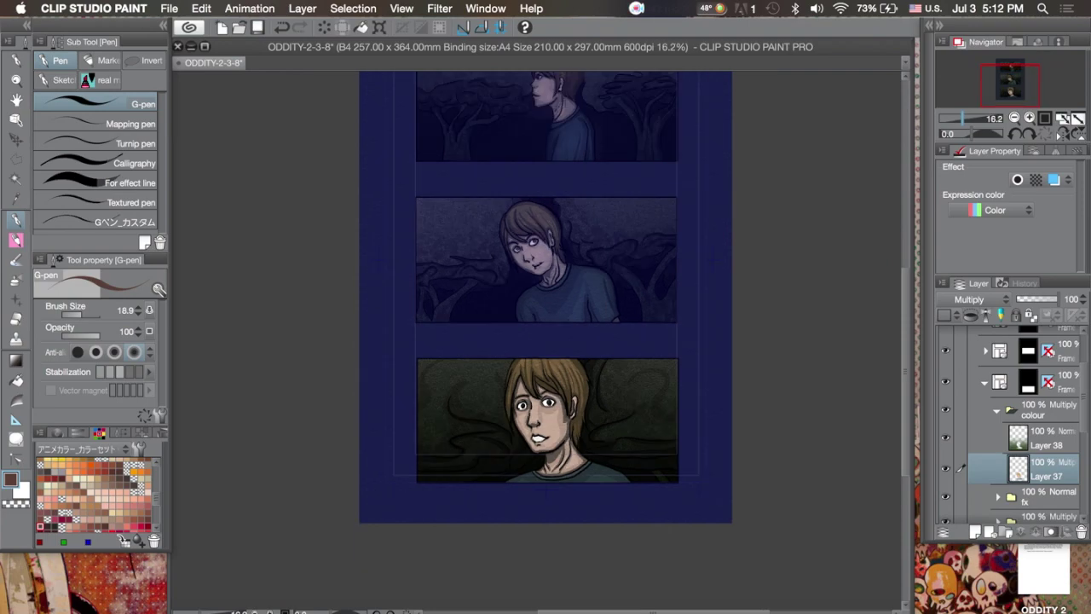
scroll(537, 341, up, 4)
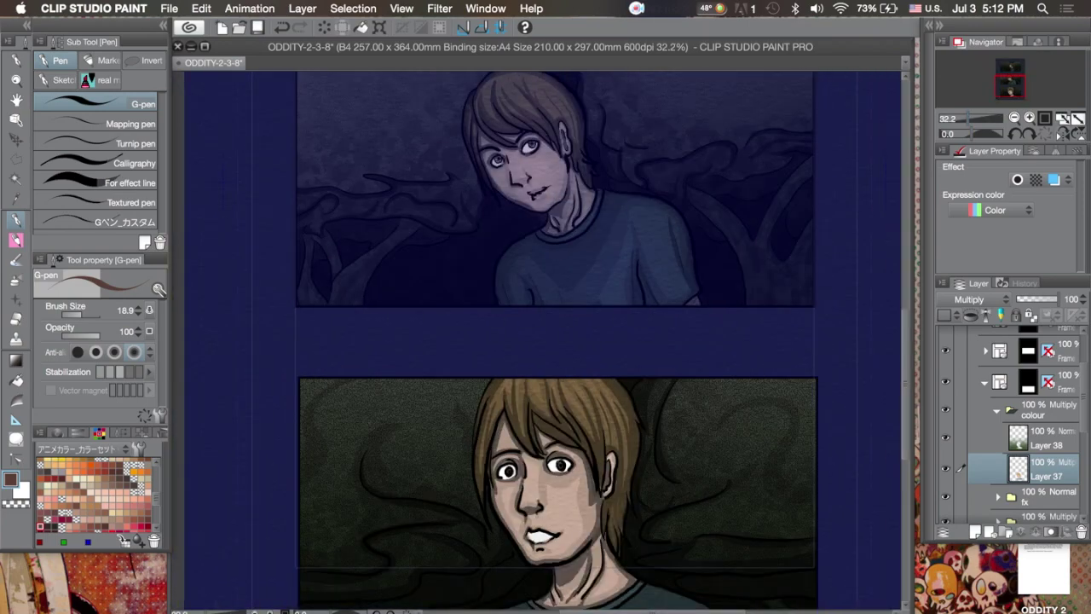
key(h)
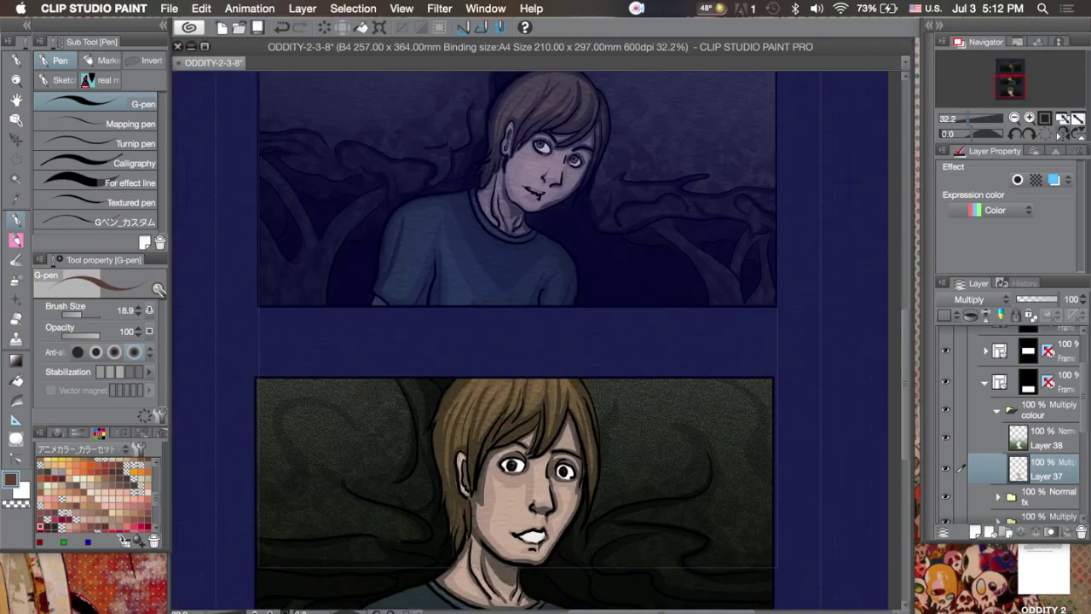
key(c)
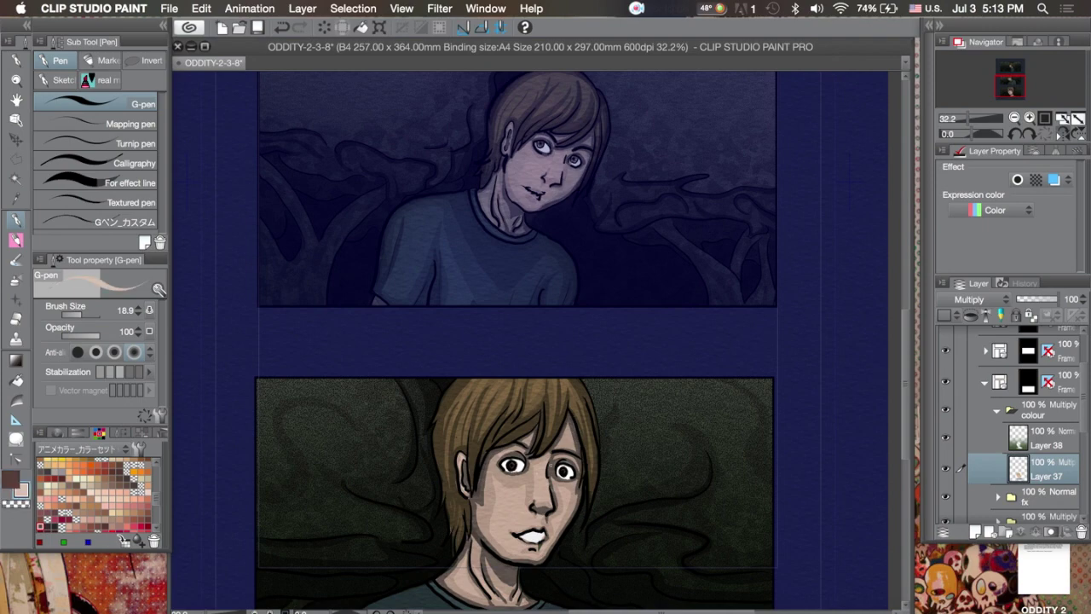
key(h)
key(super+minus)
key(super+minus)
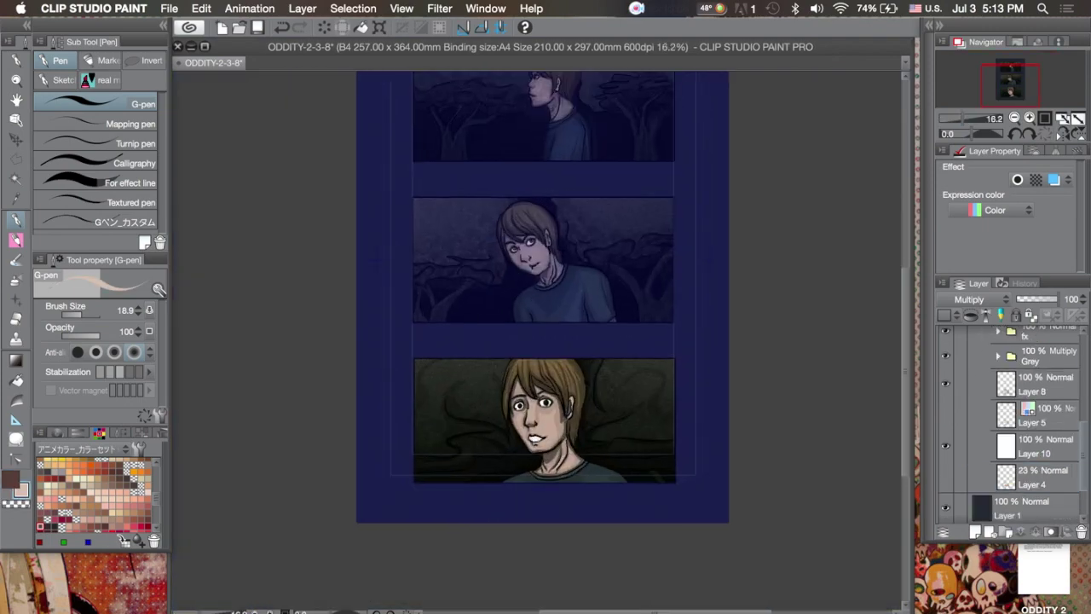
click(636, 8)
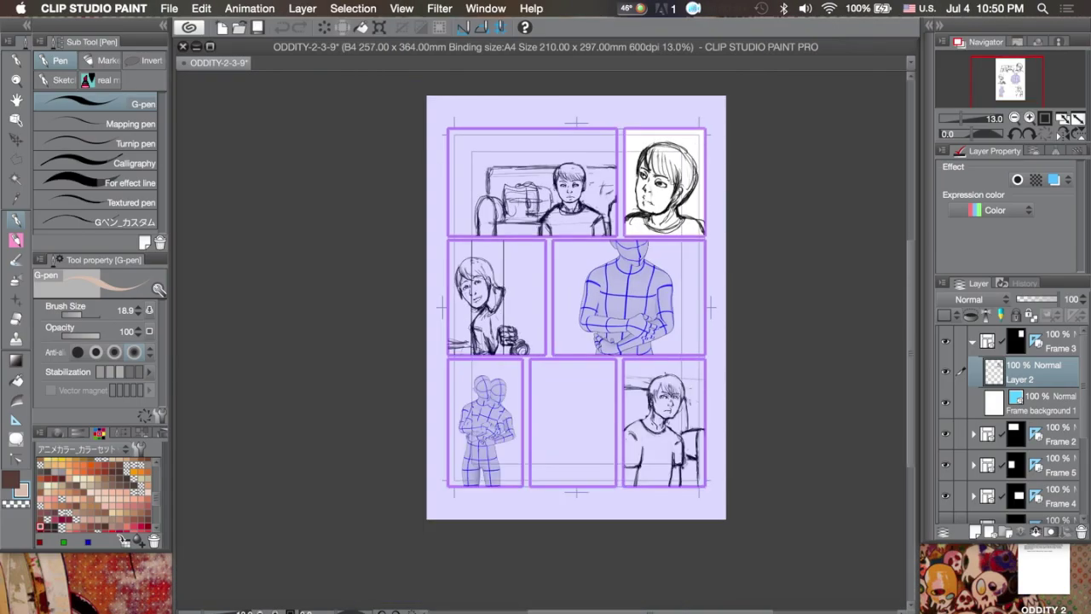
- Add a new inking layer with blue sketch lines, black colour and a larger pen
key(super+shift+n)
scroll(721, 142, up, 5)
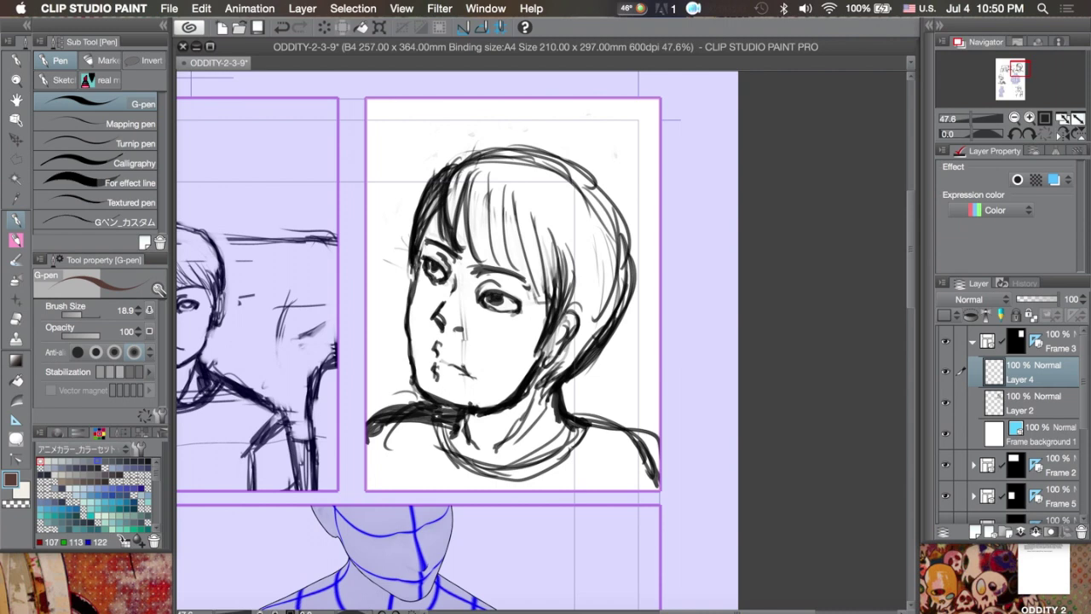
click(147, 461)
click(1035, 402)
click(1054, 179)
click(1036, 372)
- Ink the top-of-head arc and long bangs strands, redoing unsatisfying strokes
drag(460, 161, 453, 247)
key(super+z)
drag(493, 142, 449, 243)
key(super+z)
key(super+z)
drag(503, 143, 450, 256)
drag(464, 173, 493, 264)
key(super+z)
- Ink the right-side bangs, a strand curving to the cheek, and the ear outline
mouse_move(491, 184)
mouse_down()
mouse_move(515, 281)
mouse_move(520, 271)
mouse_up()
drag(512, 195, 540, 298)
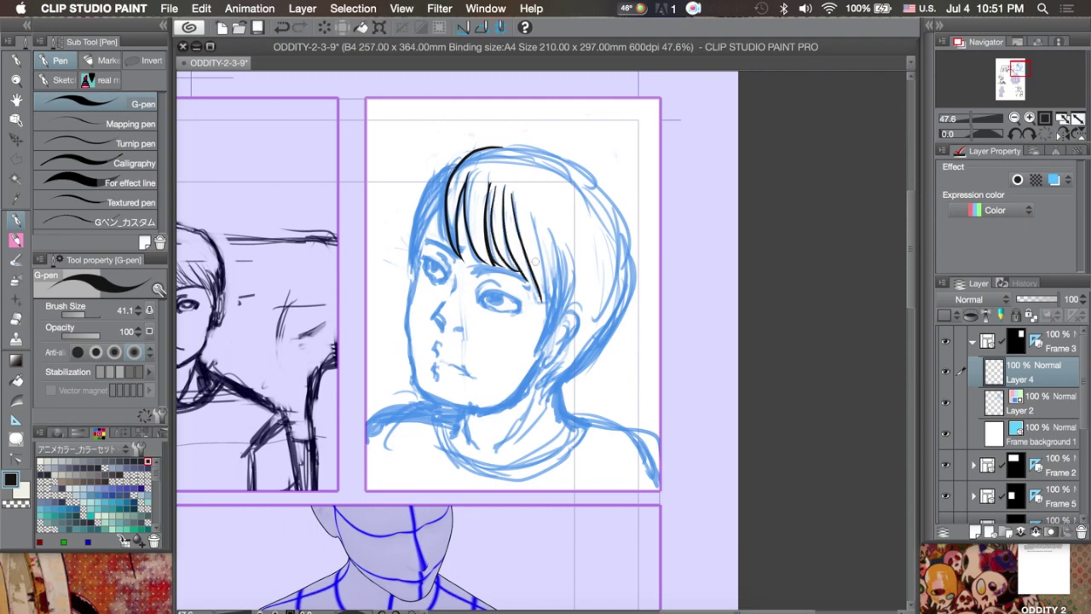
drag(532, 218, 550, 320)
drag(558, 235, 536, 358)
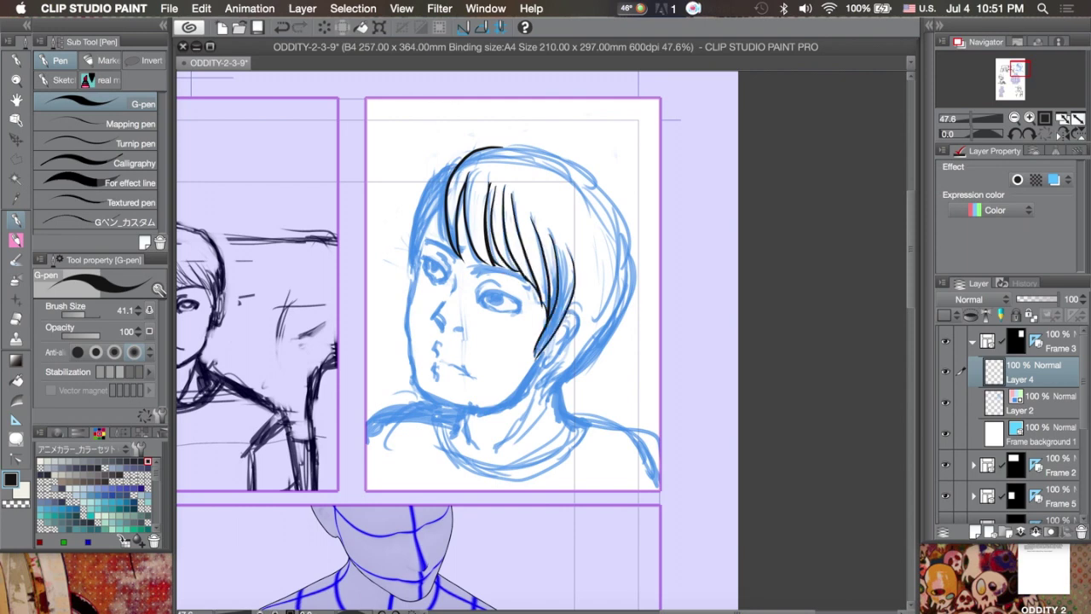
drag(566, 314, 549, 361)
drag(554, 324, 563, 348)
- Ink the left hair edge from crown to cheek and the cheek and jaw outline
drag(452, 160, 438, 241)
key(super+z)
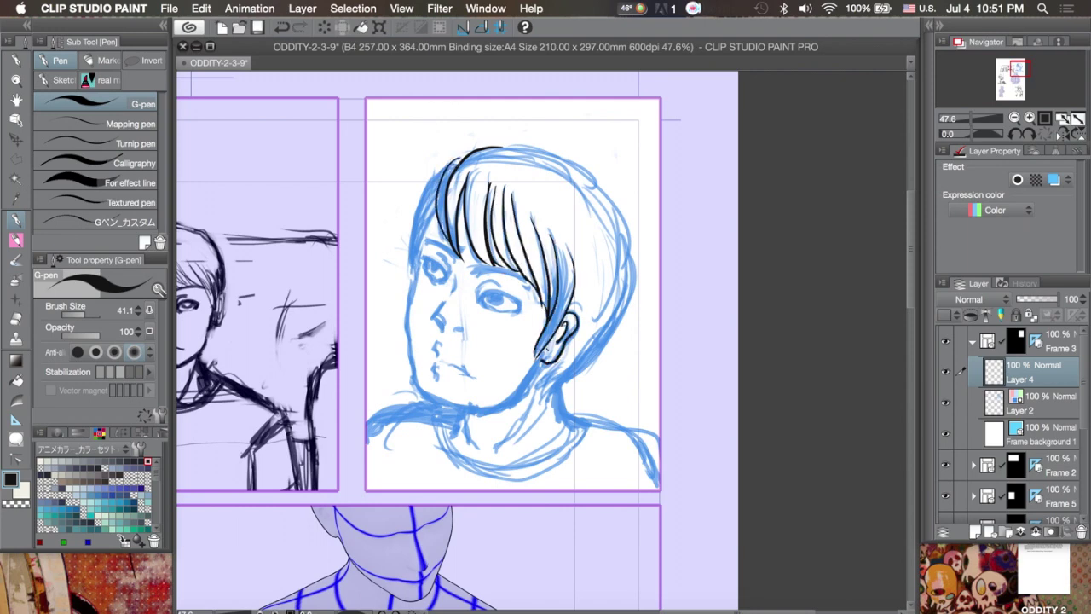
drag(450, 162, 411, 280)
mouse_move(434, 214)
mouse_down()
mouse_move(415, 293)
mouse_move(421, 393)
mouse_up()
key(super+z)
key(super+z)
mouse_move(407, 251)
mouse_down()
mouse_move(414, 368)
mouse_move(540, 360)
mouse_move(588, 401)
mouse_move(571, 387)
mouse_up()
- Reset the canvas rotation and redraw a hair strand near the crown
click(945, 402)
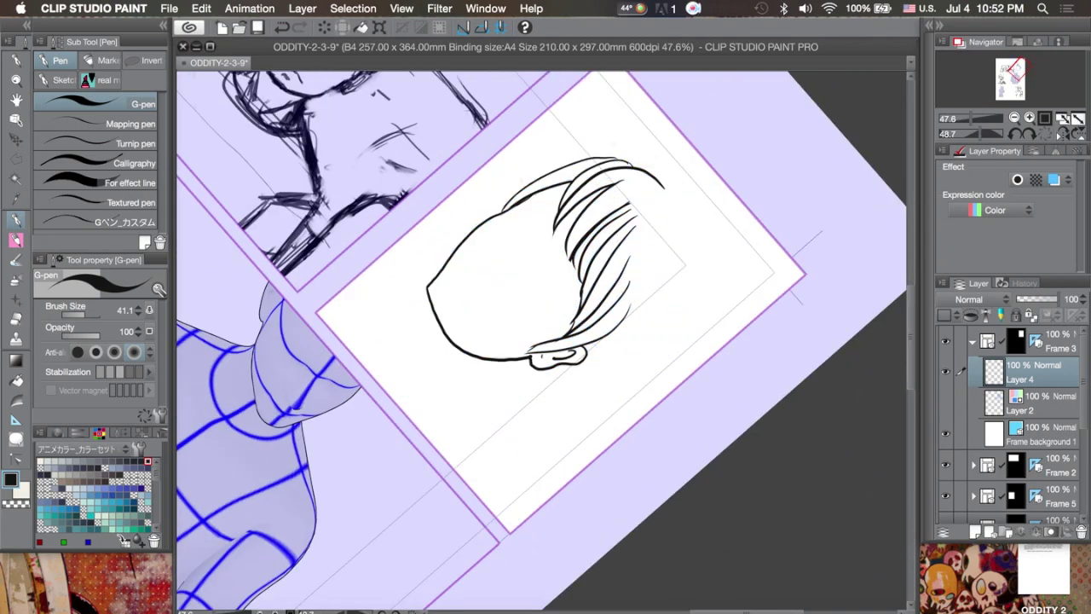
key(ctrl+at)
drag(474, 154, 418, 244)
key(super+z)
drag(474, 155, 438, 182)
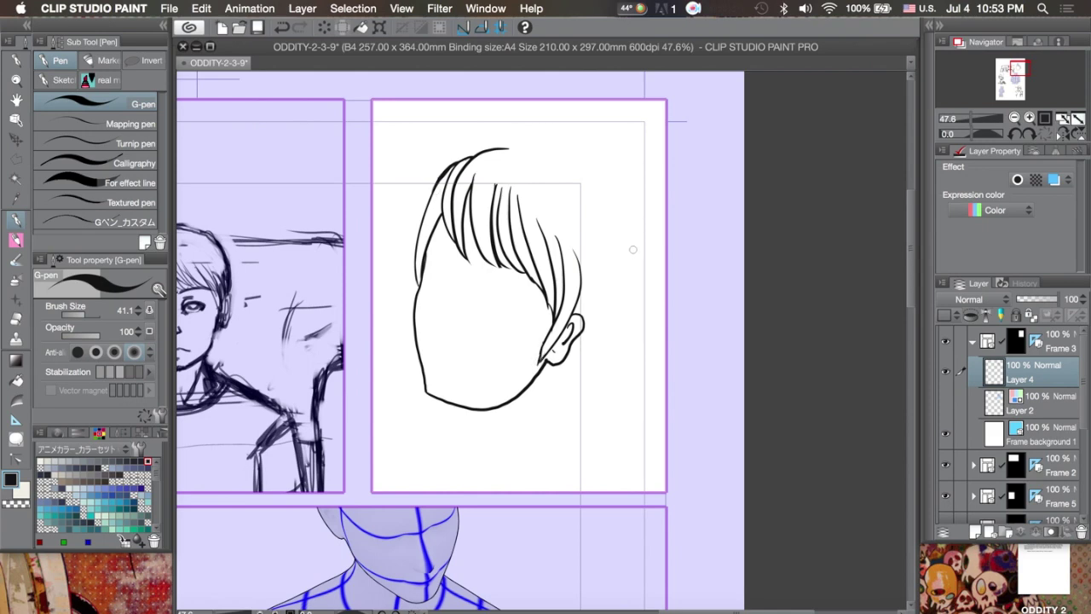
key(super+z)
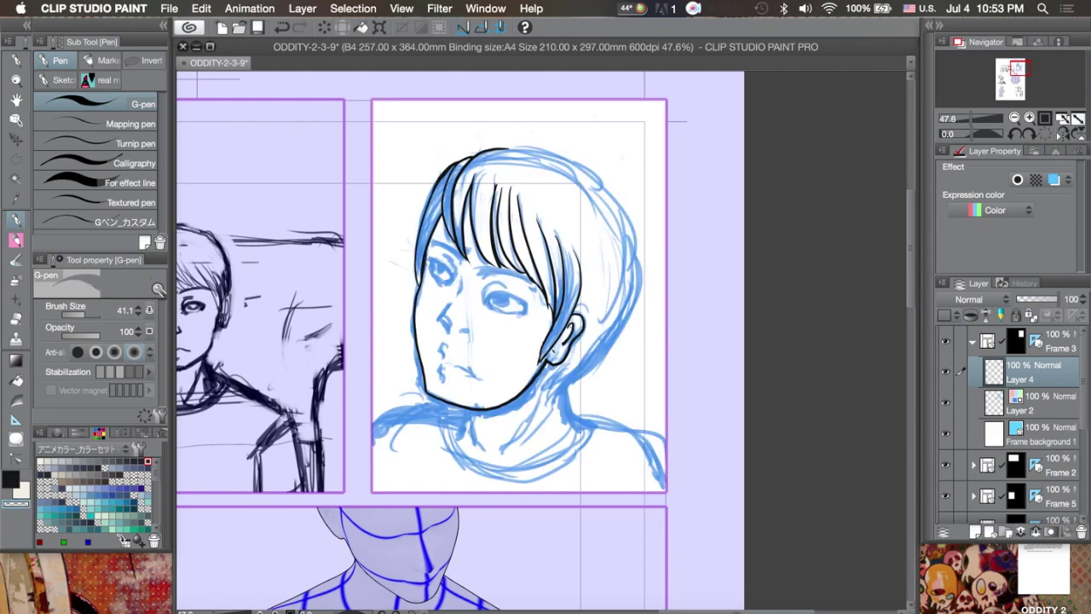
- Ink the right hair edge down to the neck, discarding the trial neck and shoulder strokes
mouse_move(587, 167)
mouse_down()
mouse_move(558, 407)
mouse_move(564, 398)
mouse_up()
key(super+z)
key(super+z)
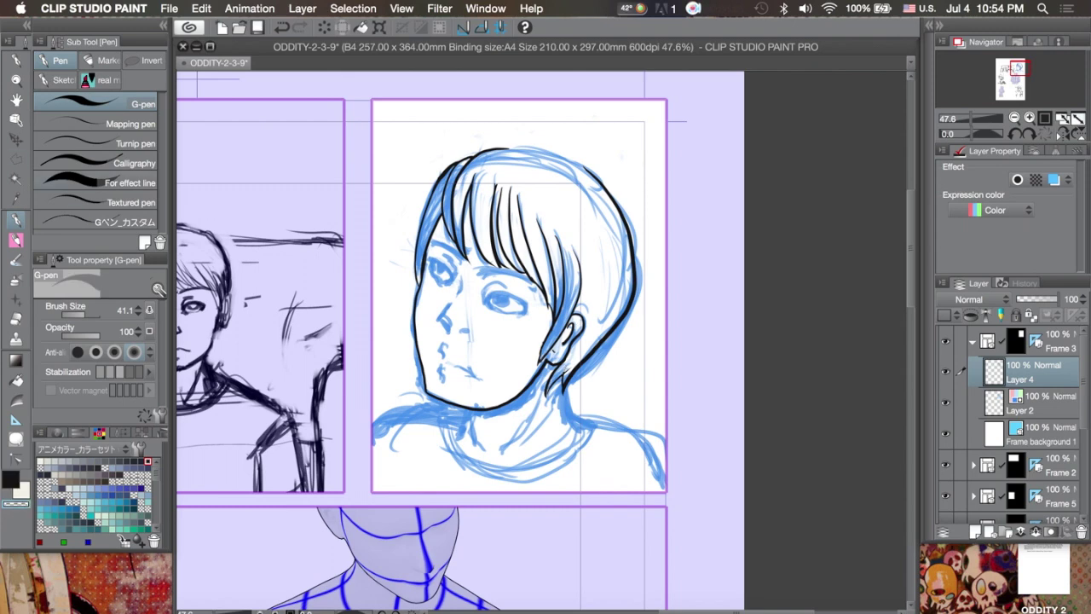
key(super+shift+z)
key(super+z)
key(super+shift+z)
key(super+z)
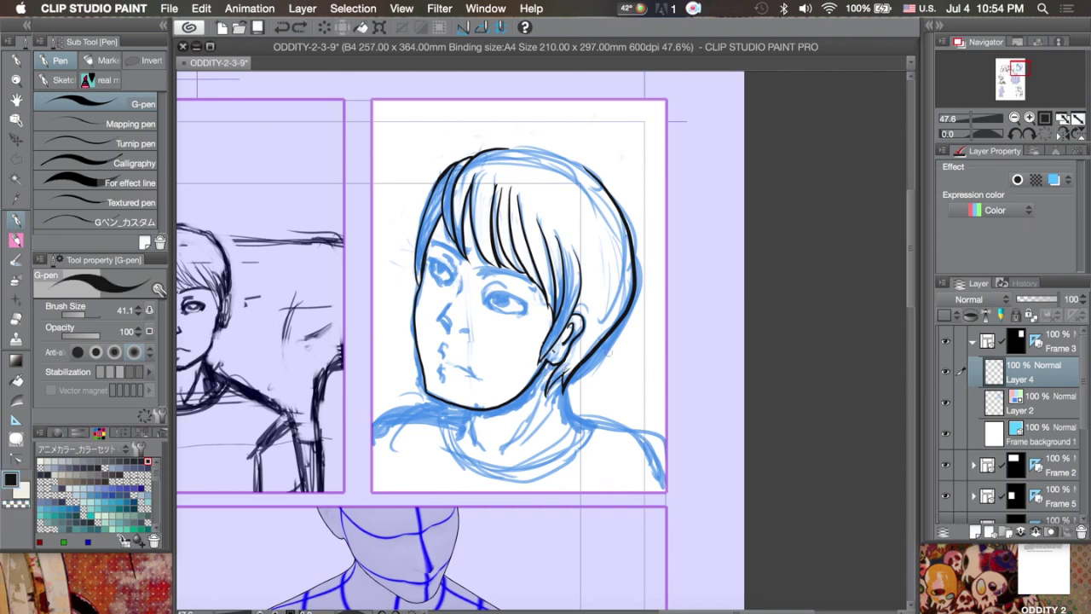
key(super+shift+z)
key(super+z)
drag(563, 391, 665, 477)
key(super+z)
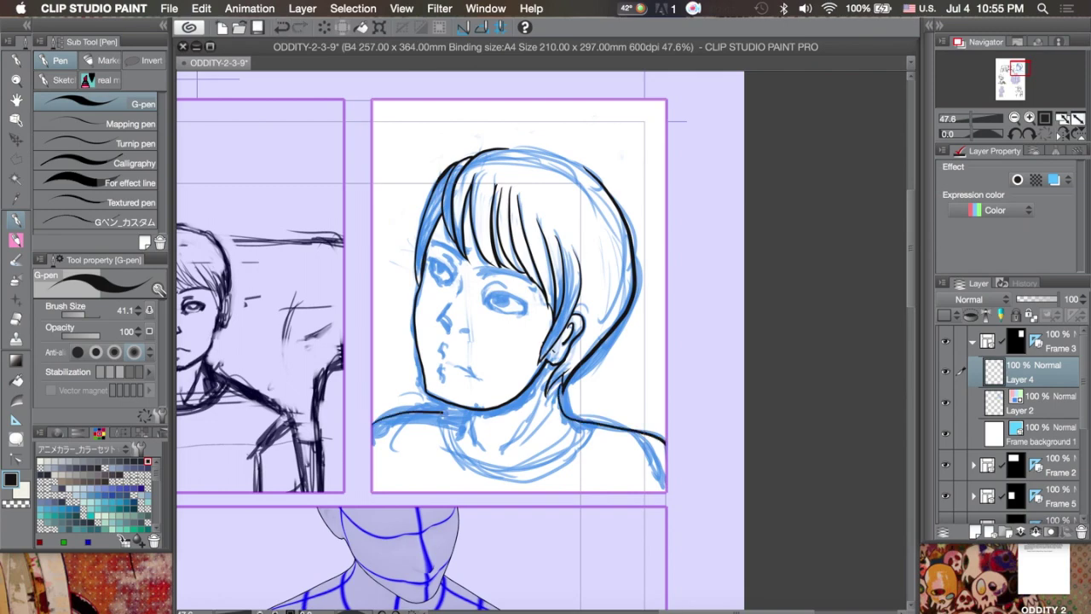
key(super+z)
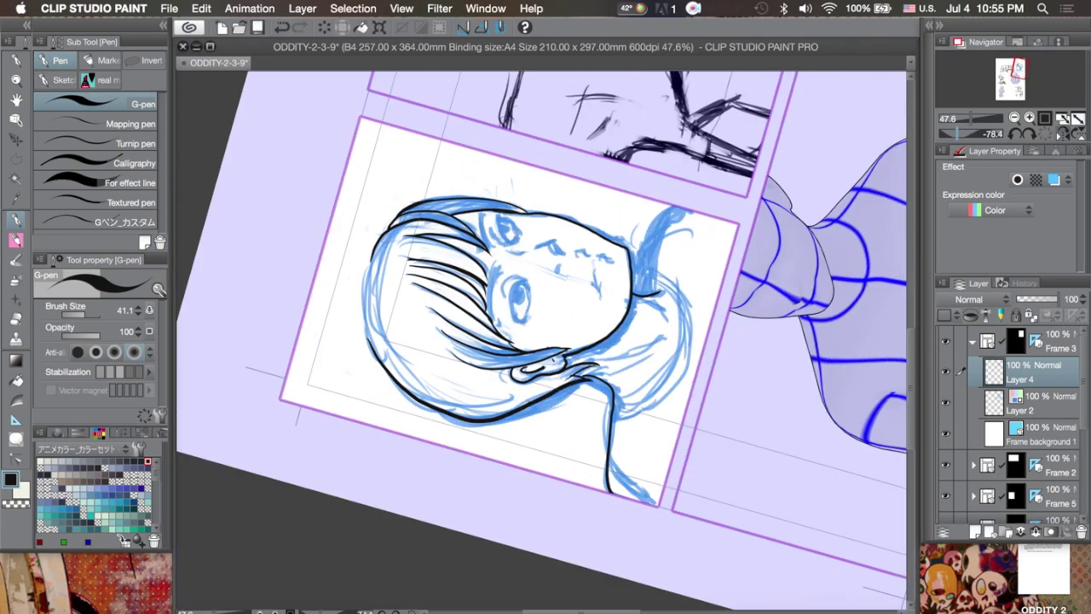
- Ink a short black line along the hair's left edge, checking it with the sketch hidden
key(super+z)
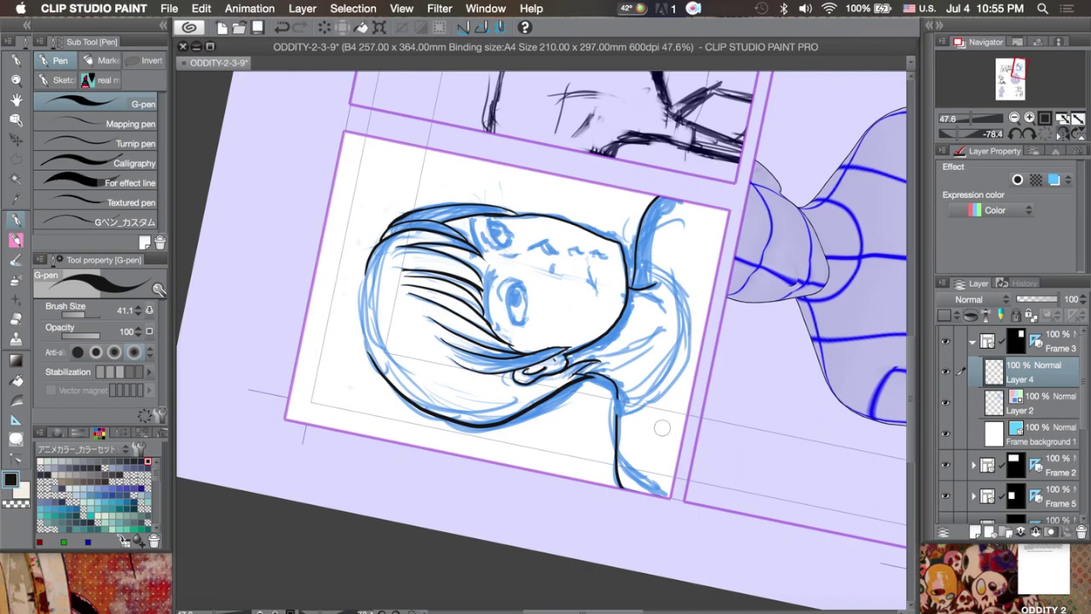
key(c)
key(c)
key(v)
key(v)
drag(363, 351, 367, 249)
key(v)
key(v)
key(c)
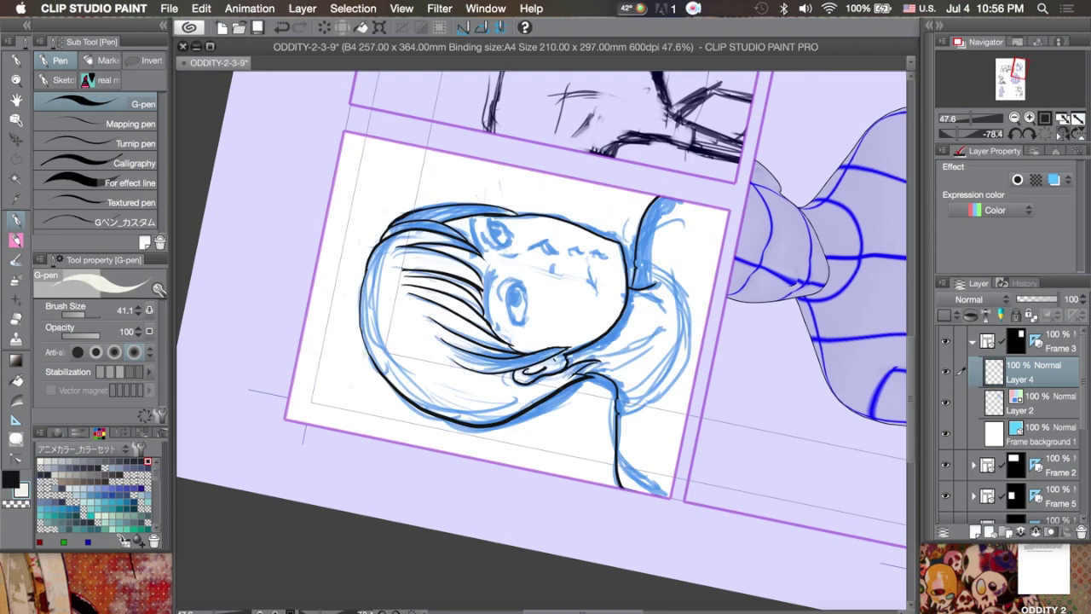
key(r)
key(v)
key(v)
- Trial-erase part of the jaw line near the chin, then undo it and a stray nose stroke
drag(542, 381, 597, 413)
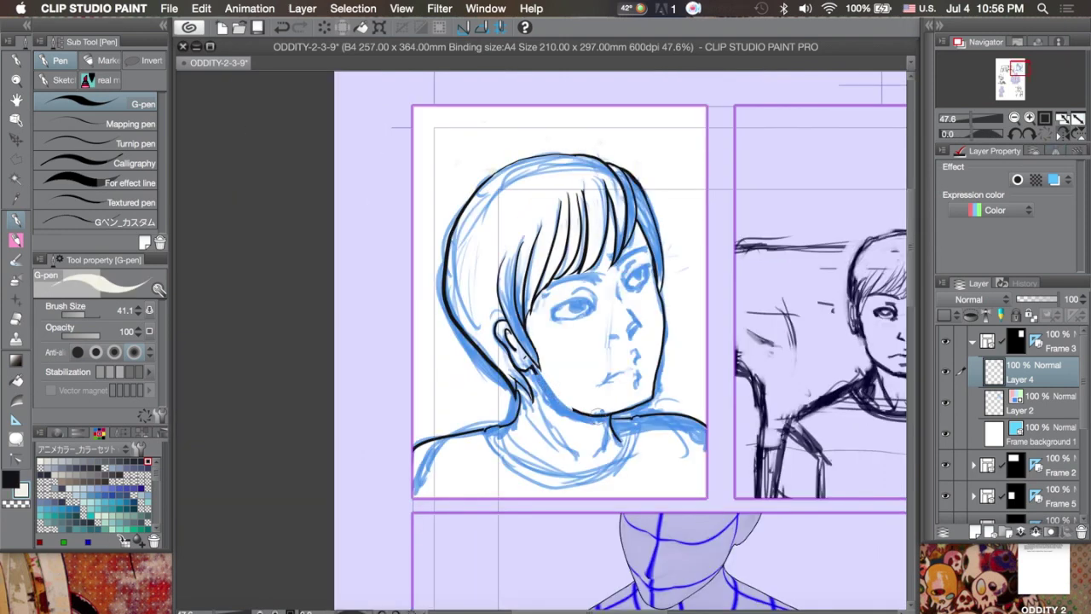
key(ctrl+z)
key(ctrl+z)
key(c)
key(x)
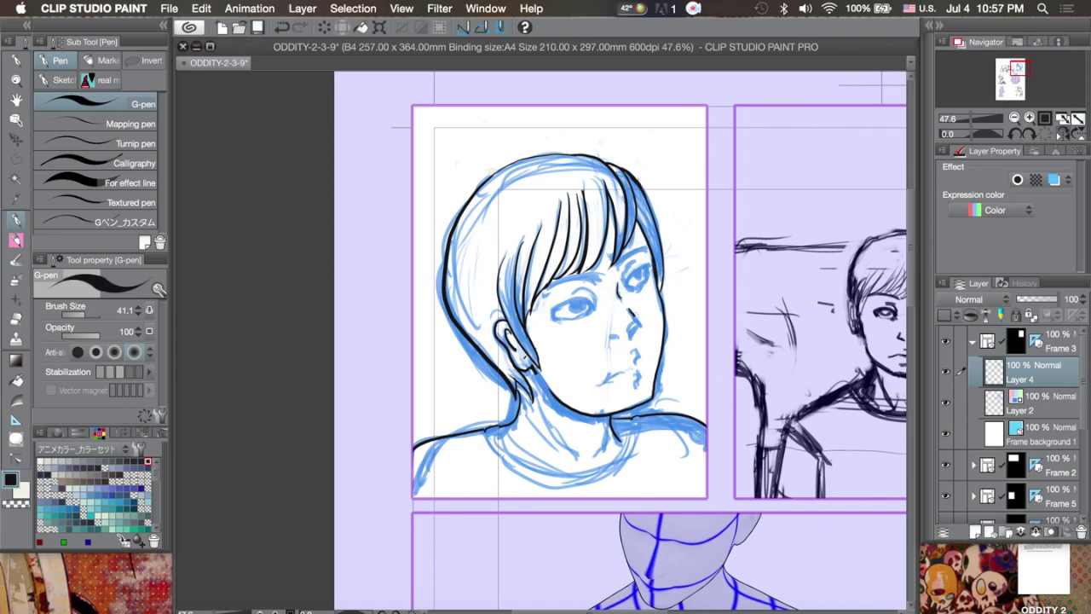
key(ctrl+z)
click(945, 402)
key(x)
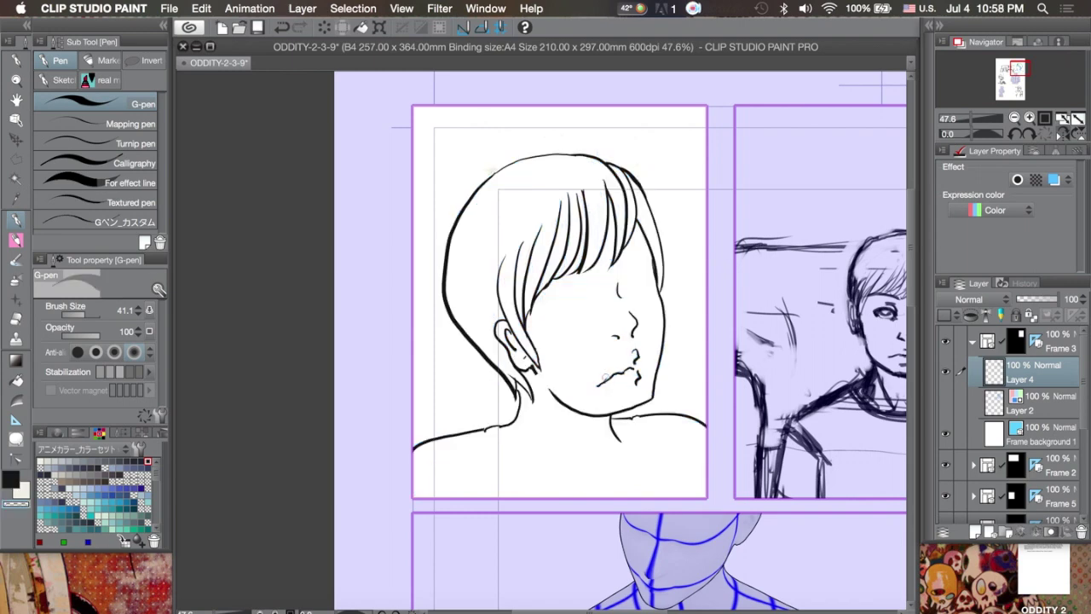
key(ctrl+z)
- Ink the lines around the right eye in black
scroll(545, 341, right, 3)
scroll(639, 272, up, 5)
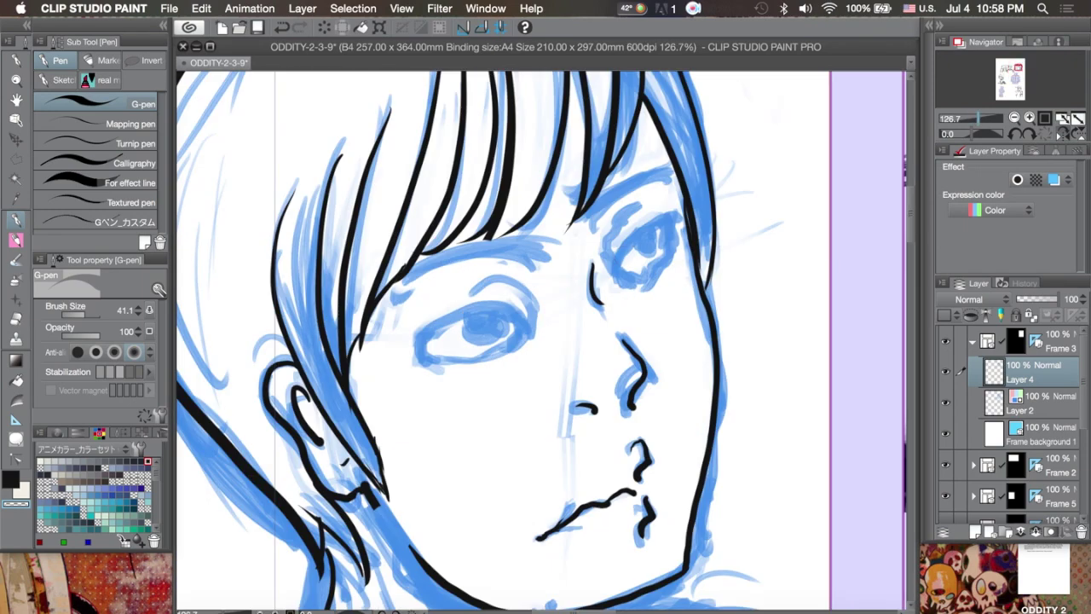
key(x)
drag(614, 234, 677, 213)
drag(605, 255, 627, 430)
key(c)
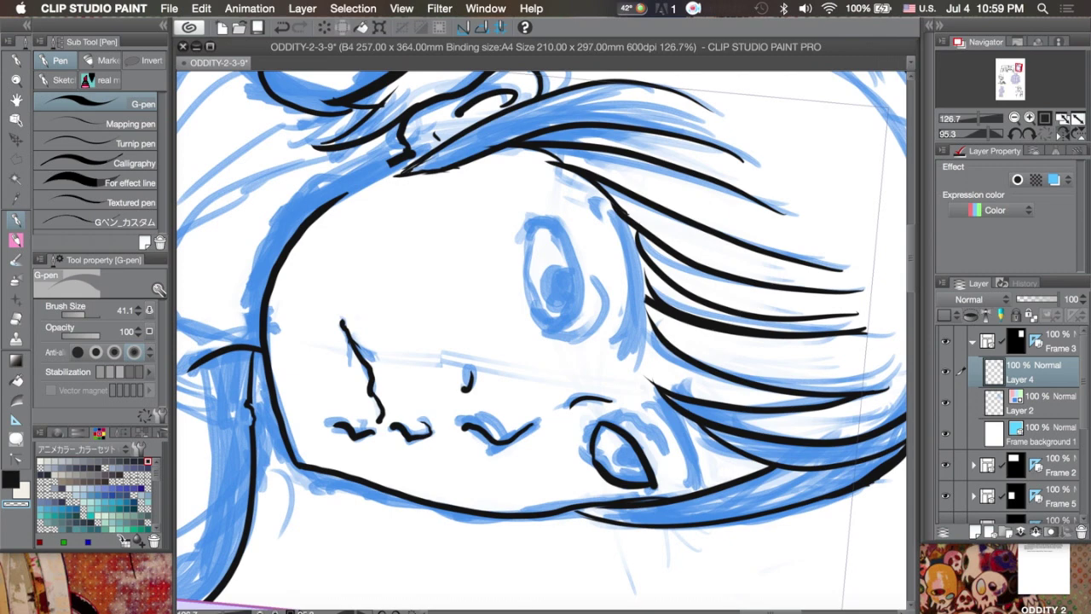
key(c)
- Redraw the eye outline in a new shape and touch up the eye lines
key(h)
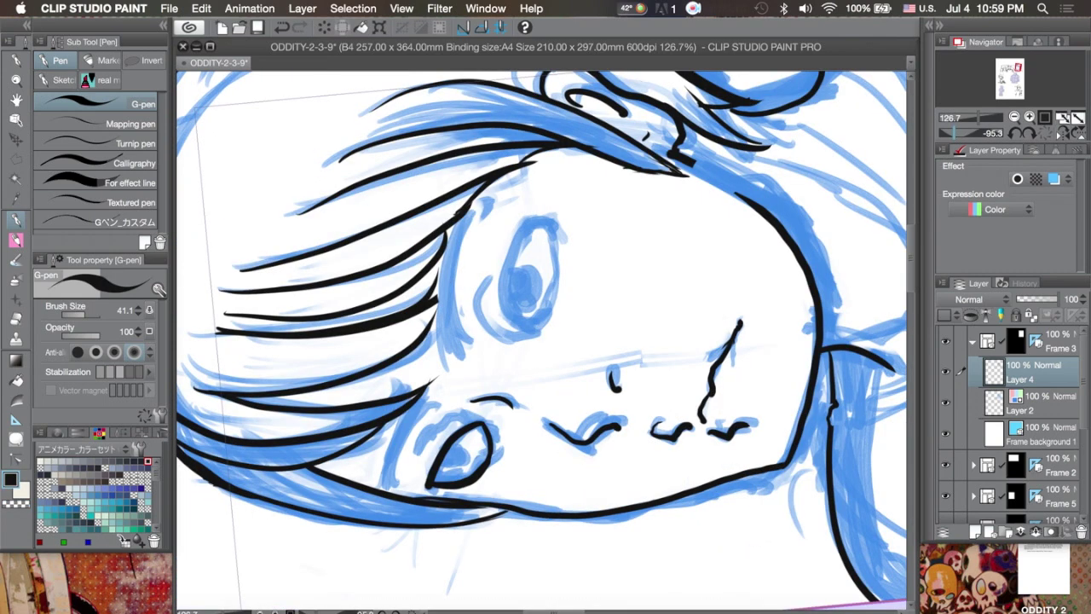
drag(532, 329, 539, 323)
key(ctrl+z)
mouse_move(524, 211)
mouse_down()
mouse_move(536, 328)
mouse_move(516, 319)
mouse_move(546, 326)
mouse_up()
key(ctrl+z)
key(ctrl+@)
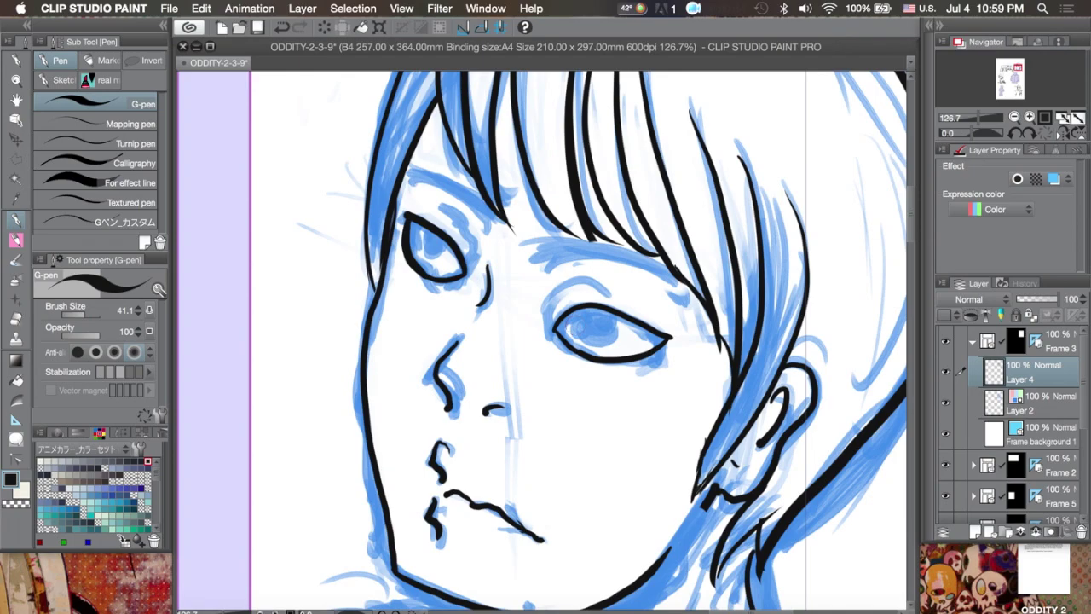
drag(550, 328, 638, 317)
- Check the inks against the blue sketch, then fill in the right eye's pupil in black
key(ctrl+0)
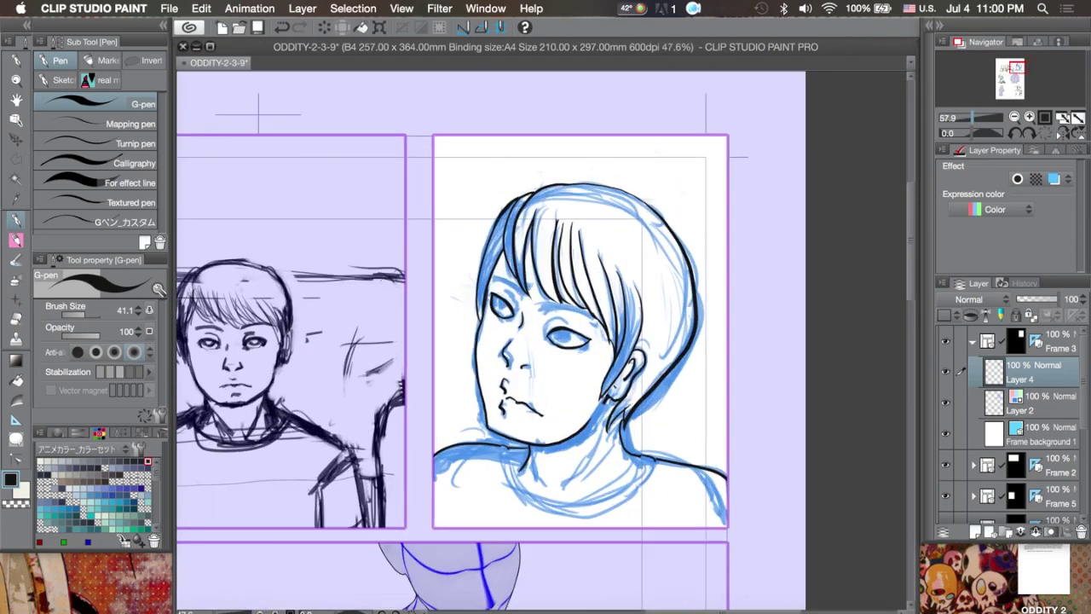
key(ctrl+plus)
click(945, 402)
scroll(541, 341, up, 5)
scroll(541, 341, up, 5)
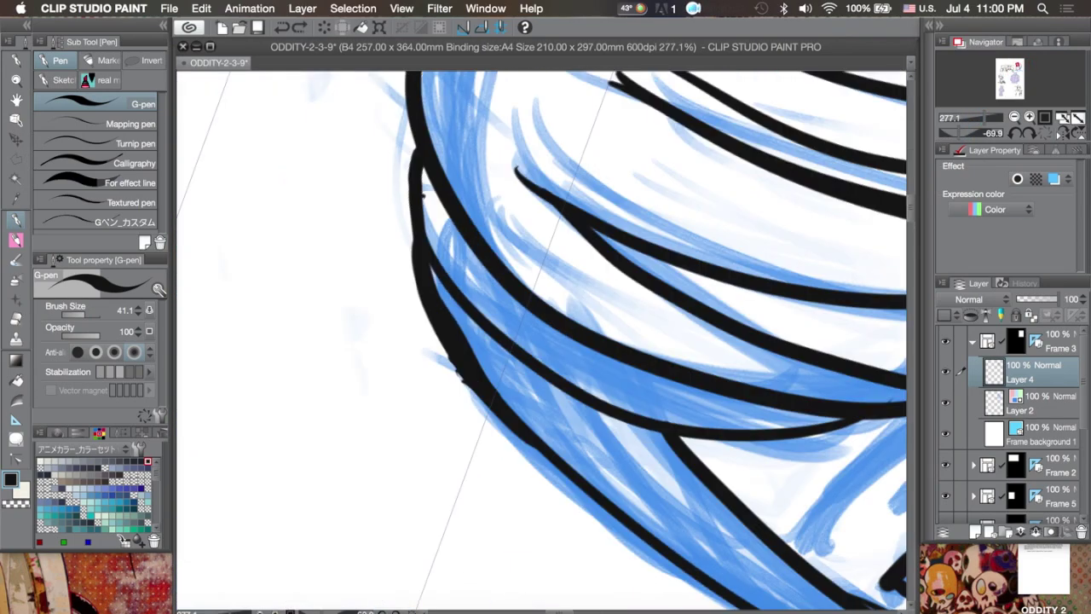
drag(542, 341, 358, 255)
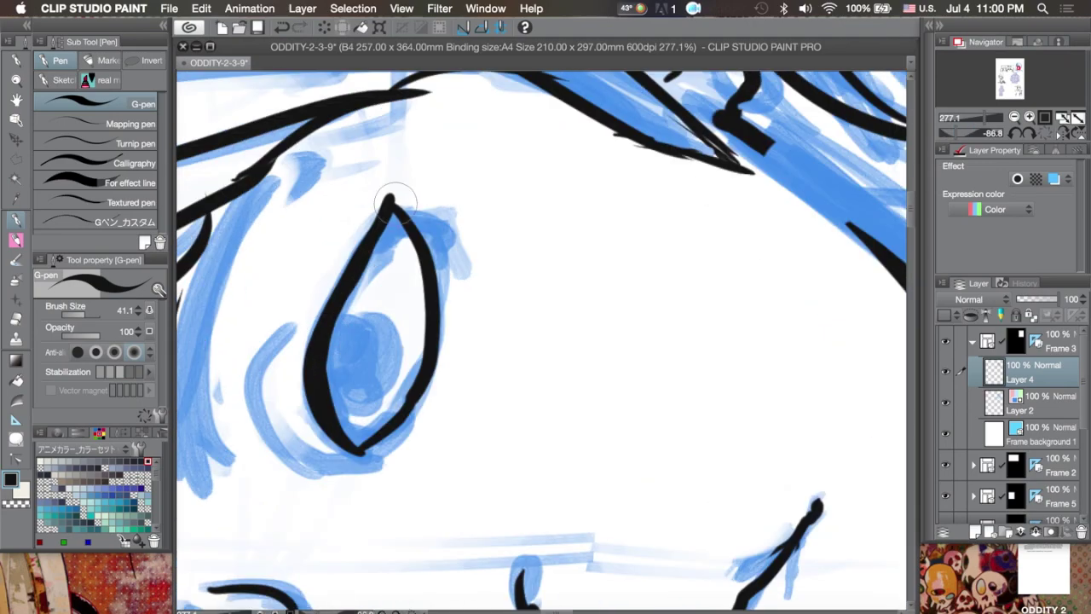
scroll(402, 401, down, 4)
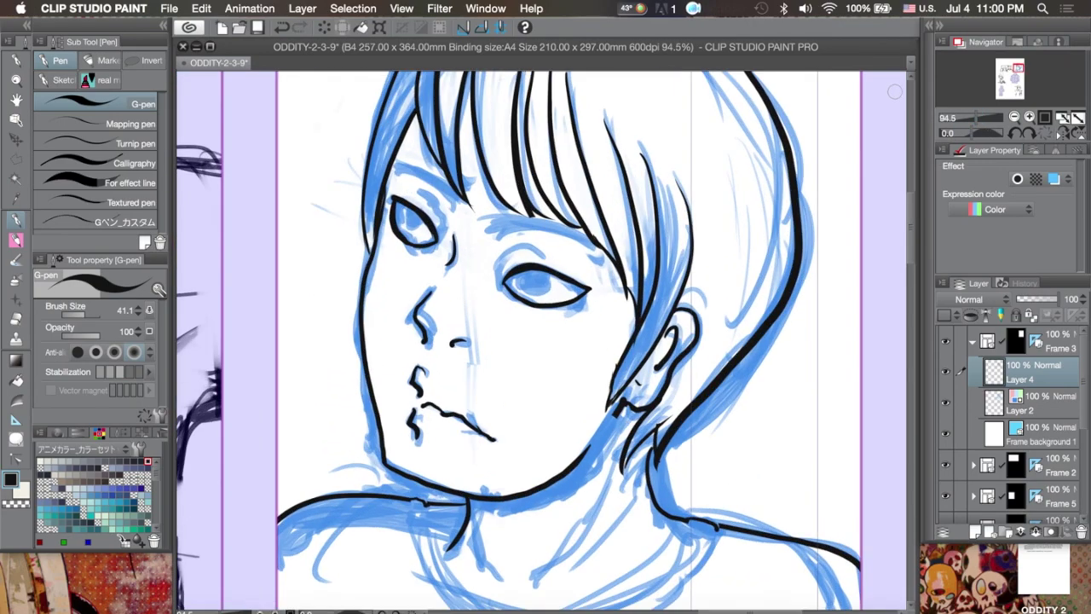
scroll(402, 401, up, 5)
scroll(481, 159, down, 5)
scroll(480, 158, up, 3)
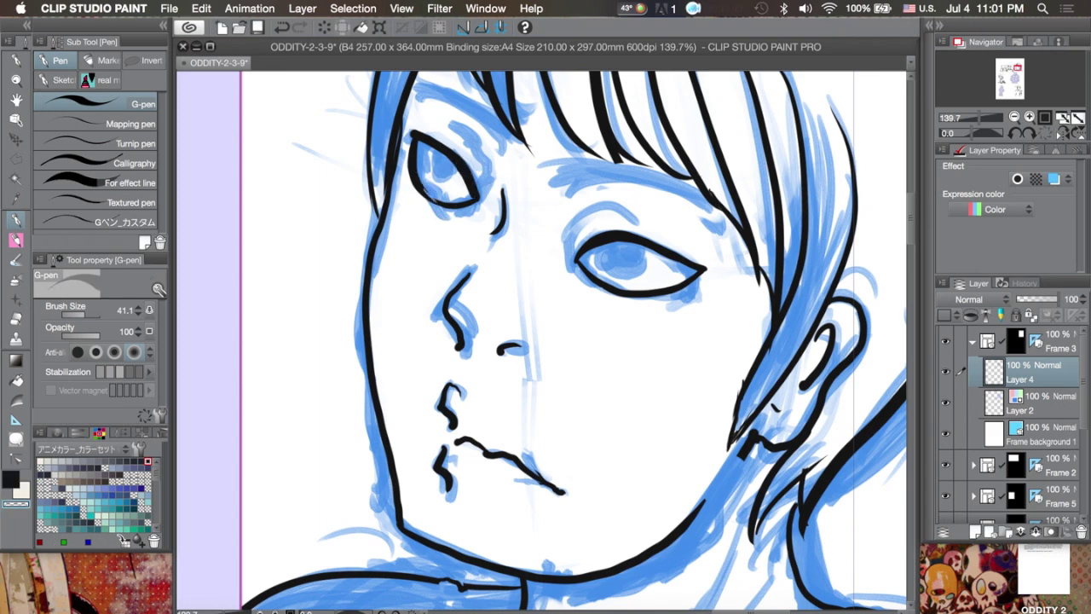
key(c)
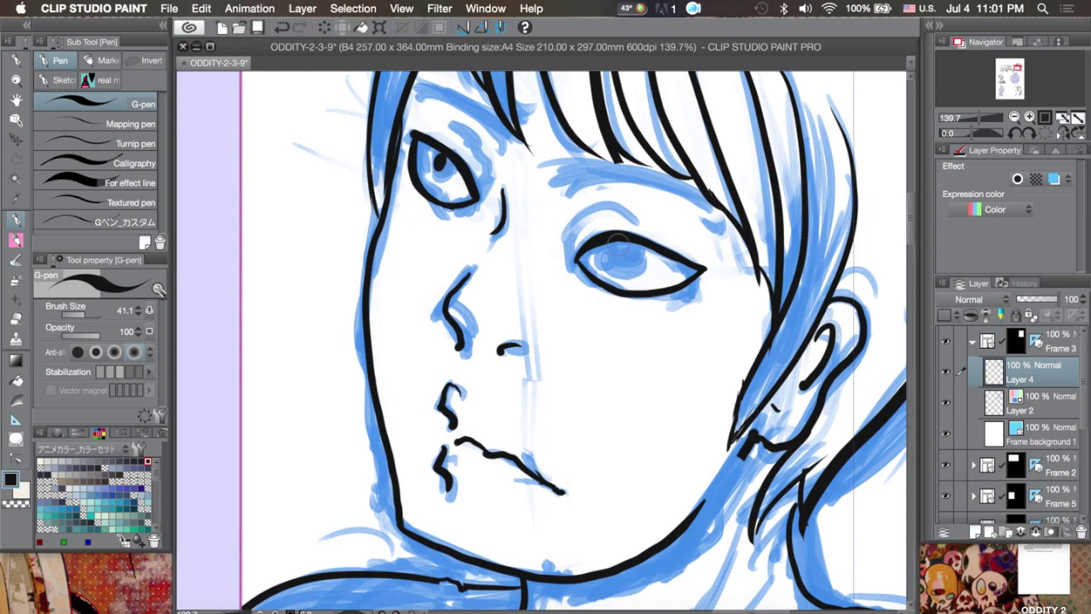
drag(620, 247, 624, 252)
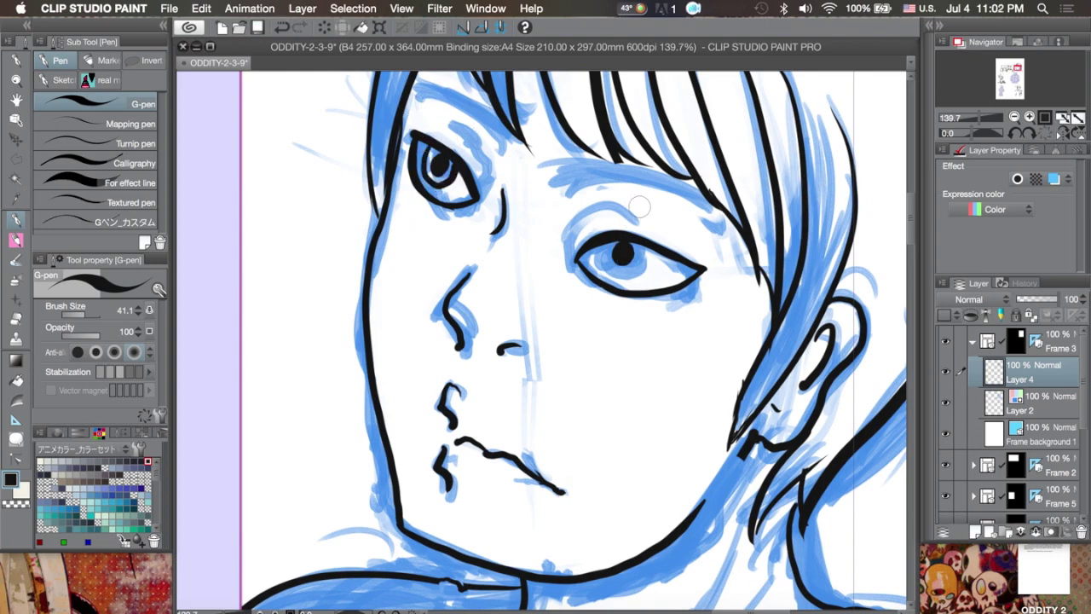
- Ink the neckline and shirt collar, joining the broken collar line
key(super+minus)
scroll(526, 333, down, 2)
scroll(539, 333, up, 5)
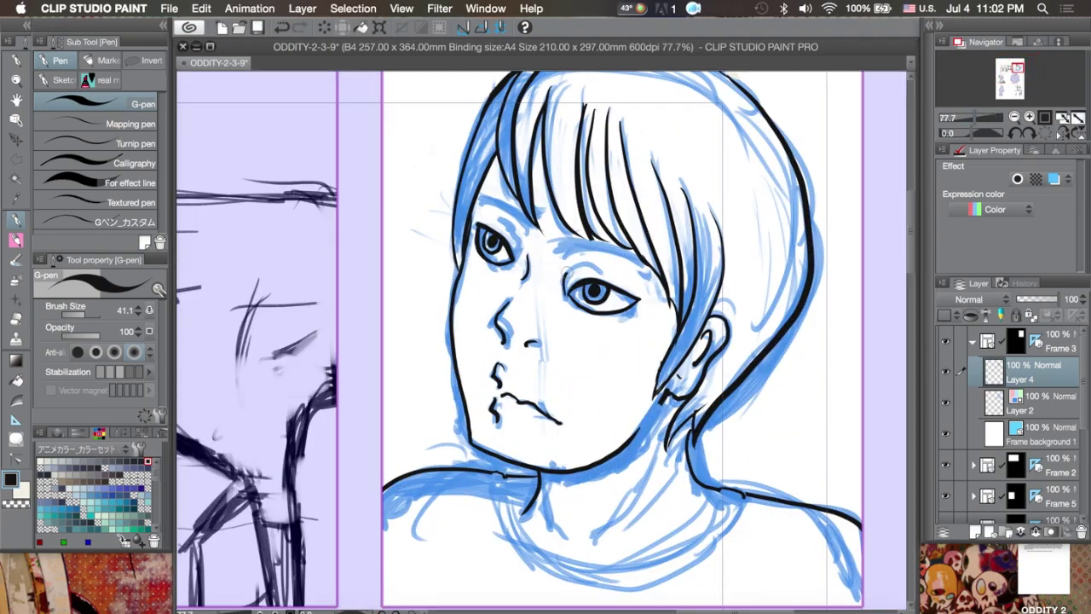
scroll(540, 332, down, 2)
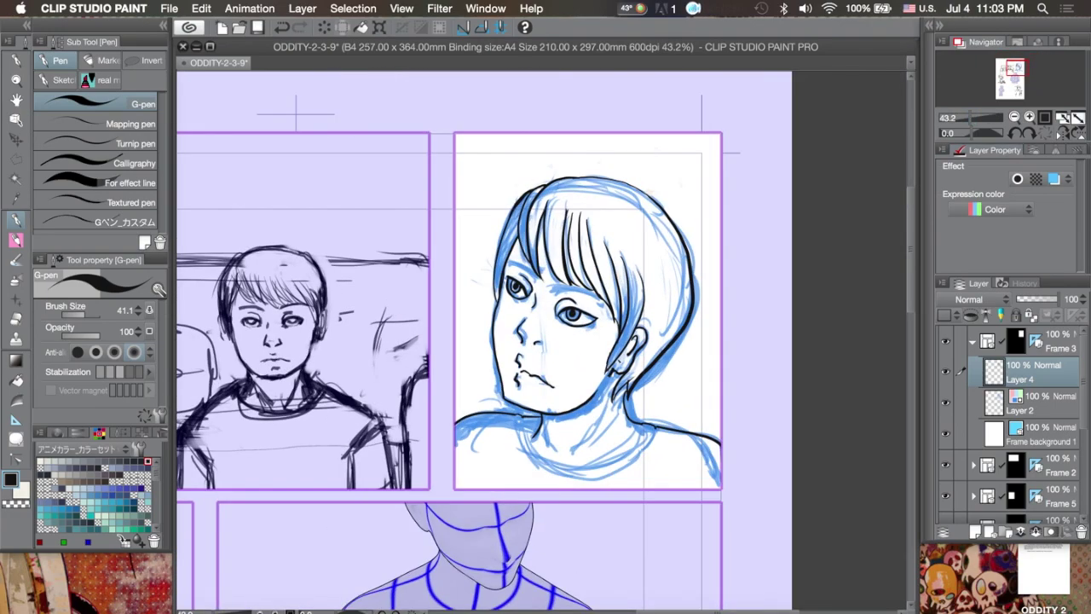
drag(512, 478, 391, 384)
drag(512, 255, 444, 413)
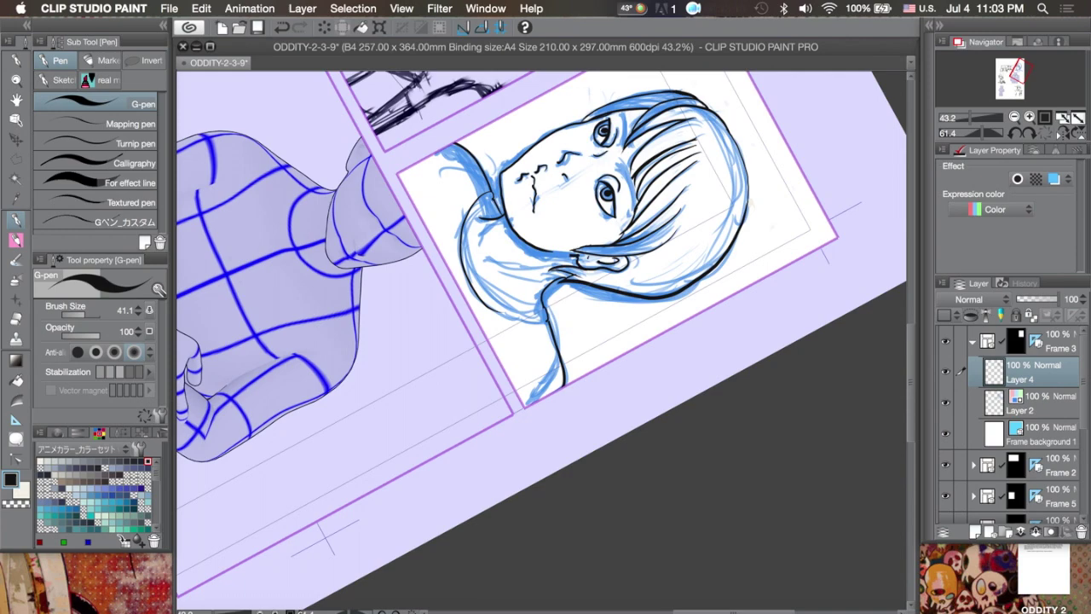
mouse_move(479, 217)
mouse_down()
mouse_move(452, 213)
mouse_move(422, 299)
mouse_move(518, 329)
mouse_move(516, 418)
mouse_up()
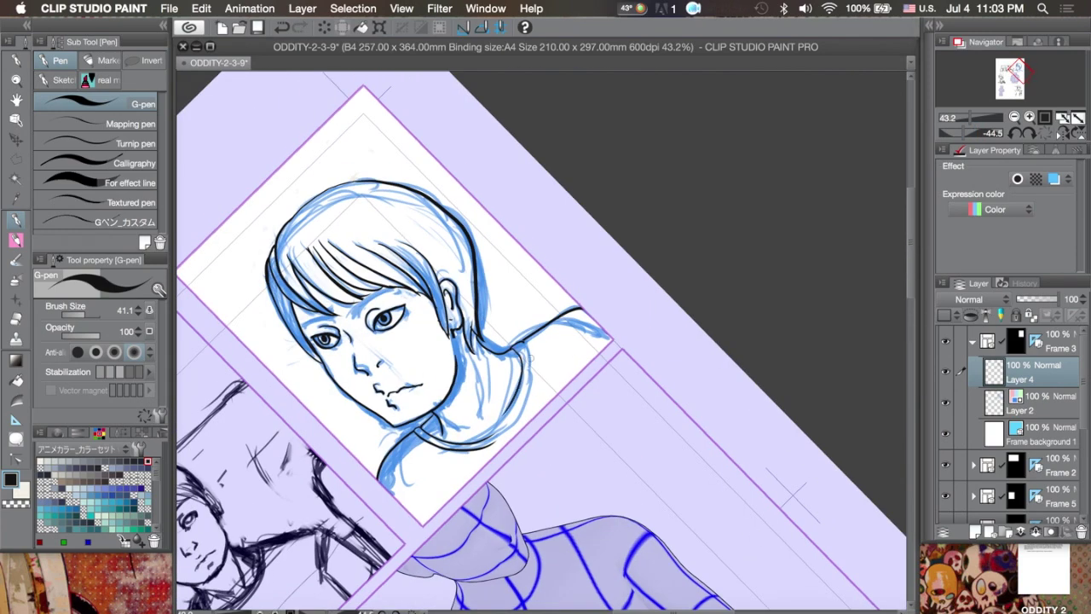
mouse_move(529, 343)
mouse_down()
mouse_move(512, 419)
mouse_move(485, 445)
mouse_up()
click(944, 402)
scroll(768, 202, up, 5)
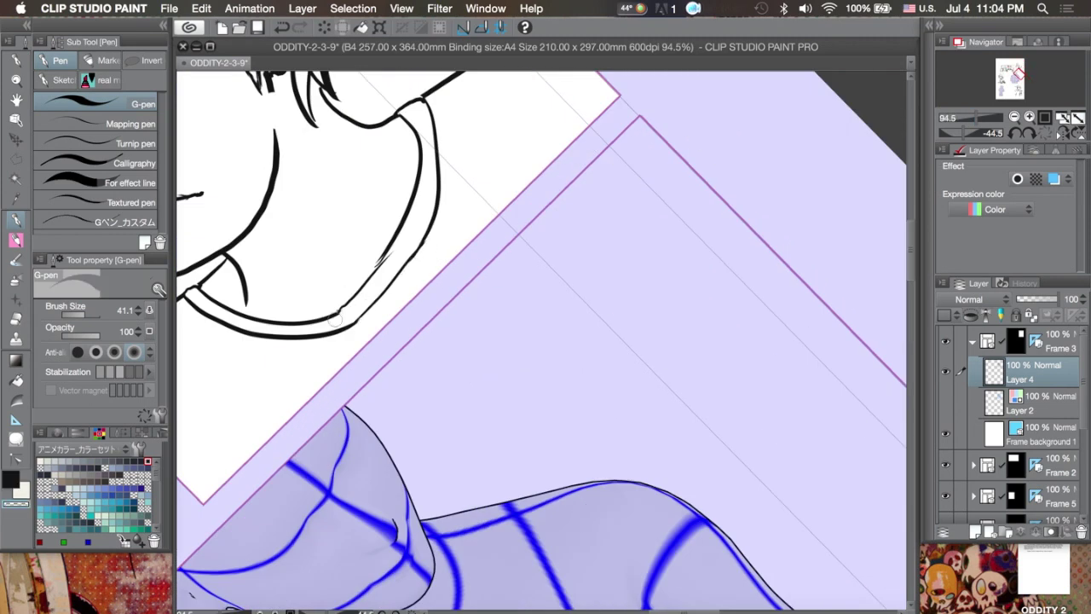
drag(338, 316, 385, 255)
- Ink the brow line above the left eye and the left edge of the right eye
key(super+minus)
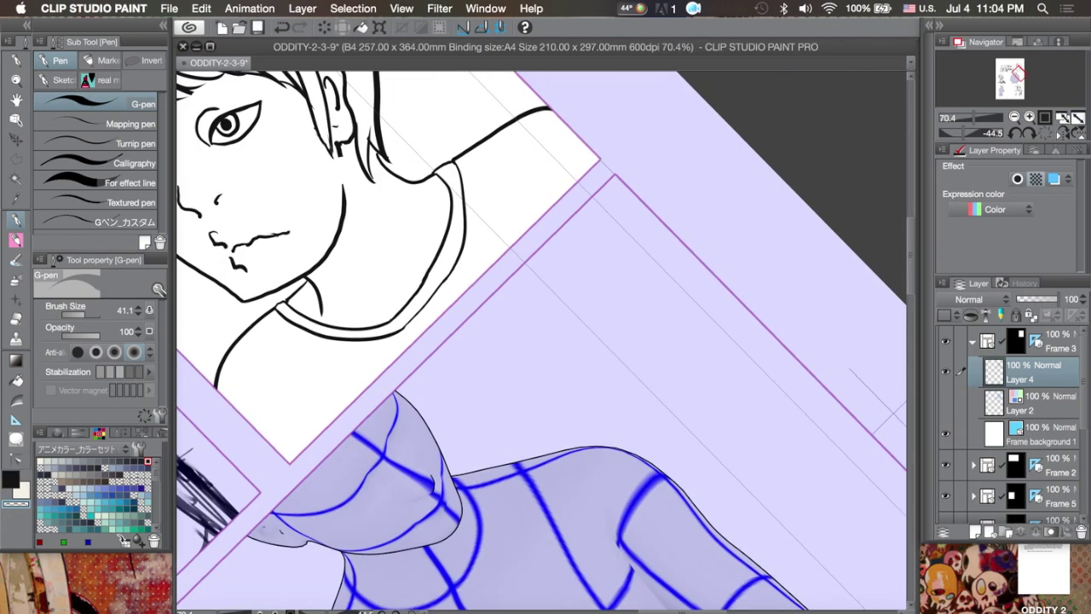
key(super+at)
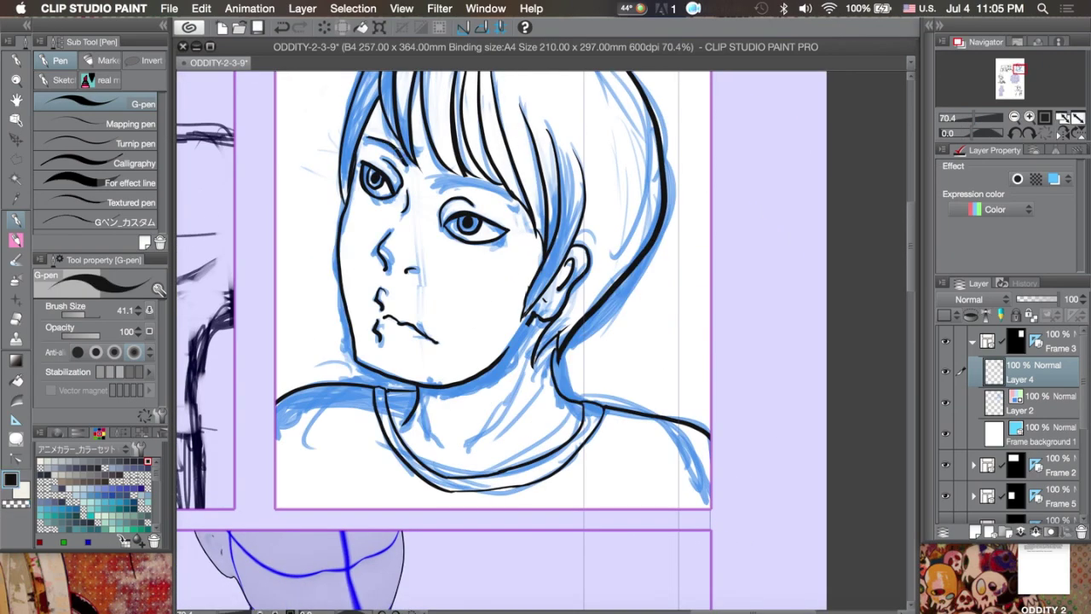
drag(366, 138, 412, 168)
drag(433, 460, 389, 288)
drag(372, 343, 359, 377)
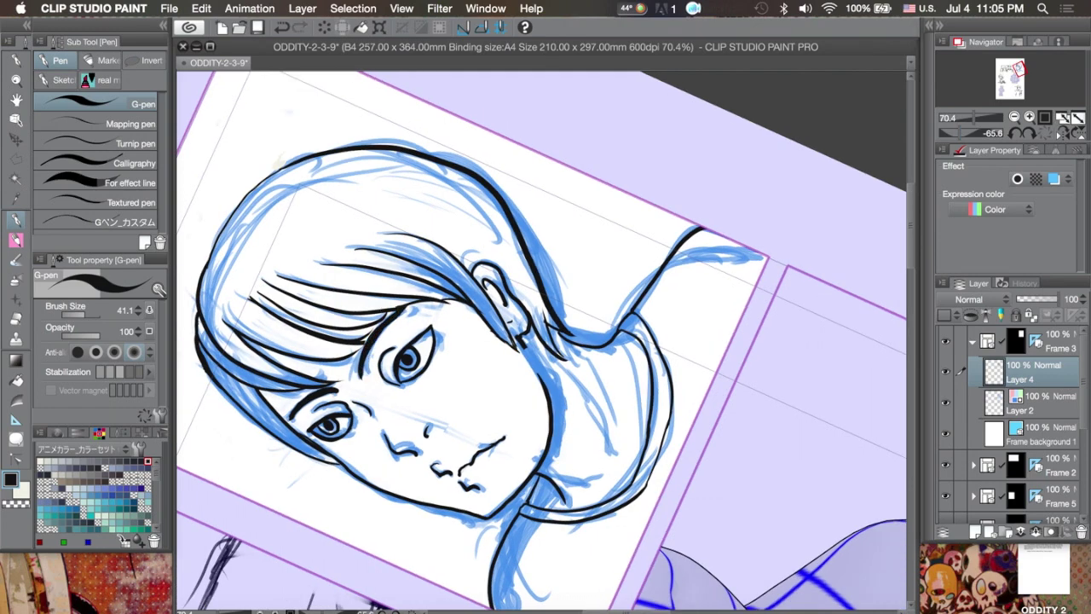
- Ink two curved lines down the neck, then hide the blue sketch to view the inks
key(ctrl+@)
scroll(477, 324, up, 4)
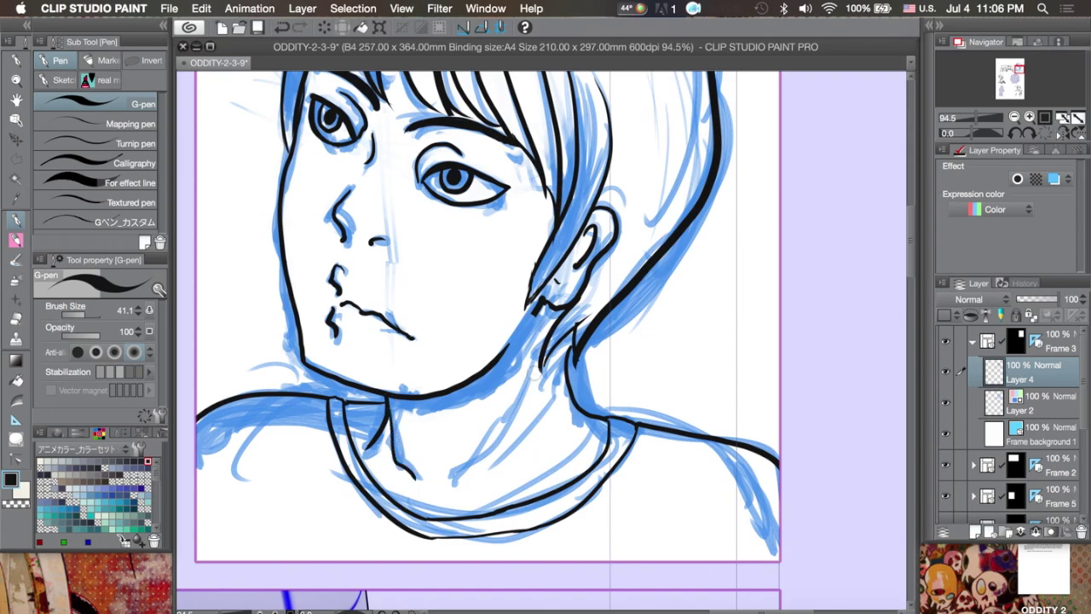
drag(560, 361, 449, 484)
drag(543, 390, 479, 467)
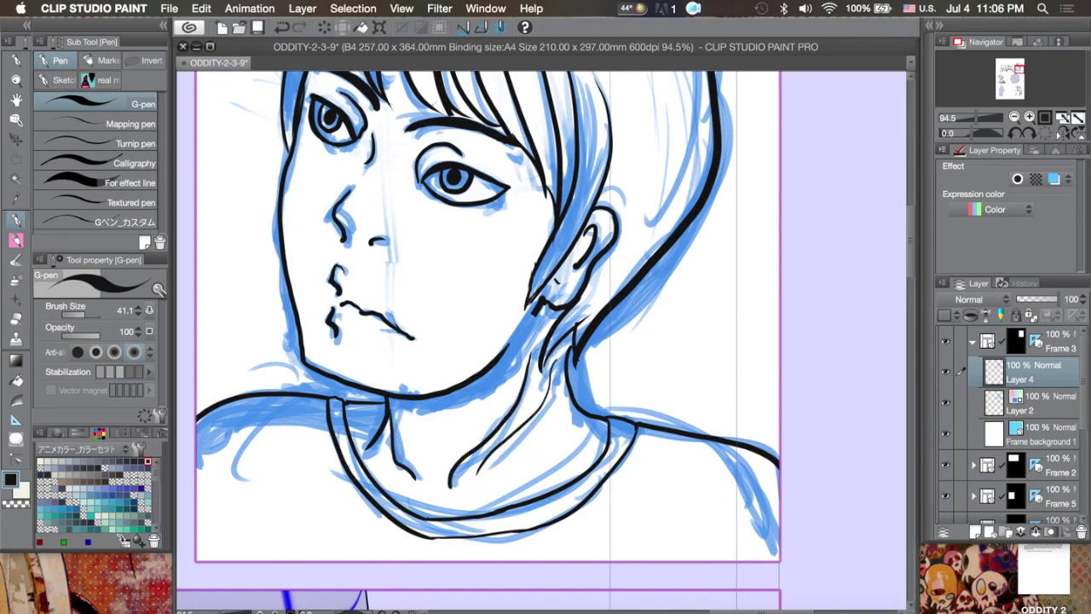
scroll(477, 323, down, 4)
click(1040, 435)
- Hide the sketch layer and save the comic page with Cmd+S
click(944, 403)
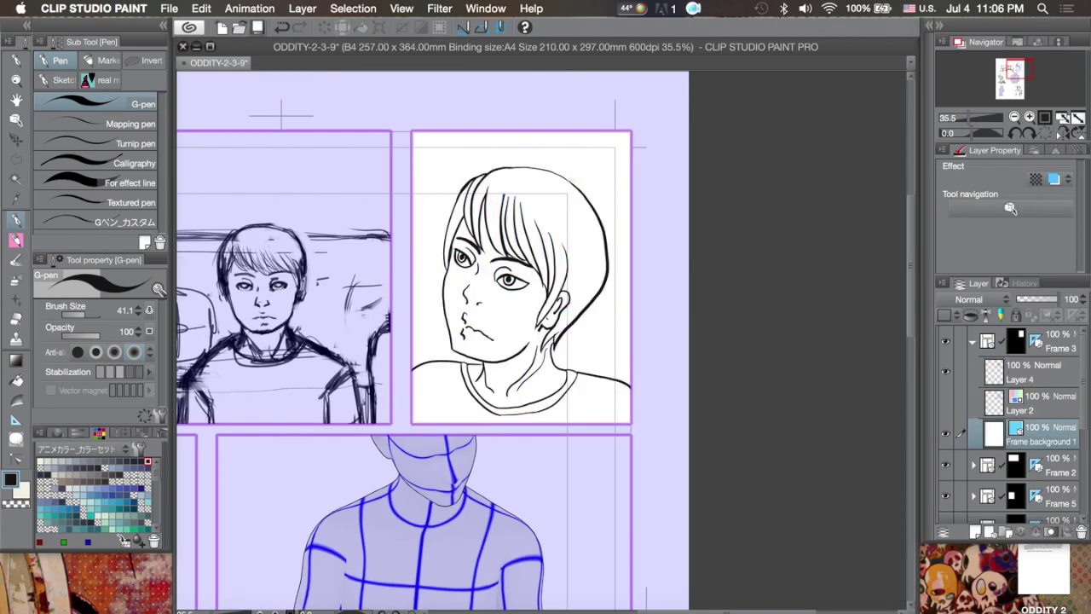
key(super+s)
click(693, 8)
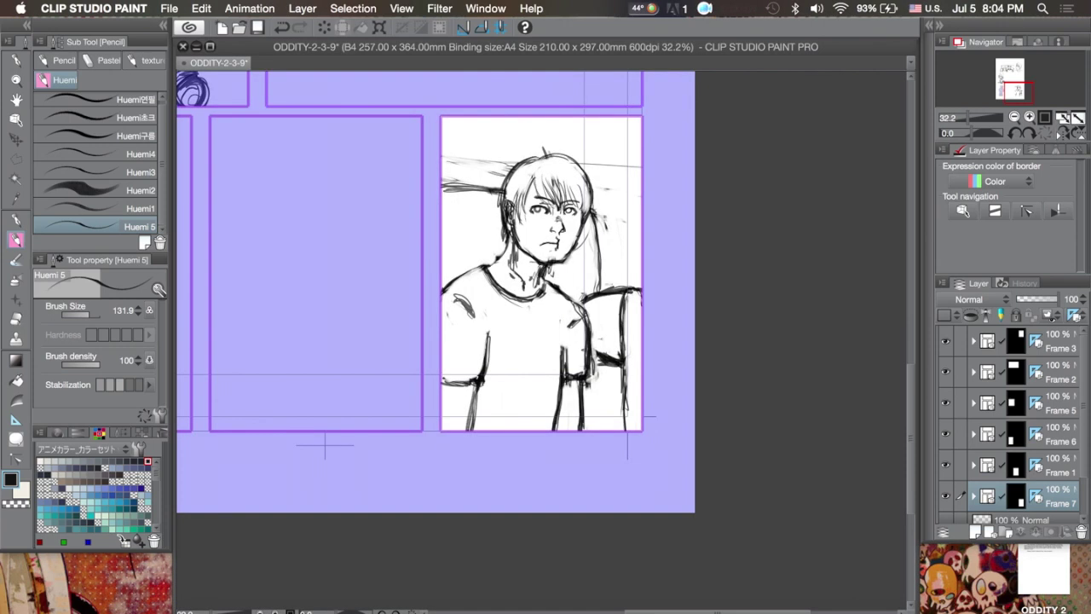
- Tint the Frame 7 sketch blue, add Layer 5, and ink a first fringe strand with the G-pen
click(974, 496)
click(1036, 442)
click(1055, 178)
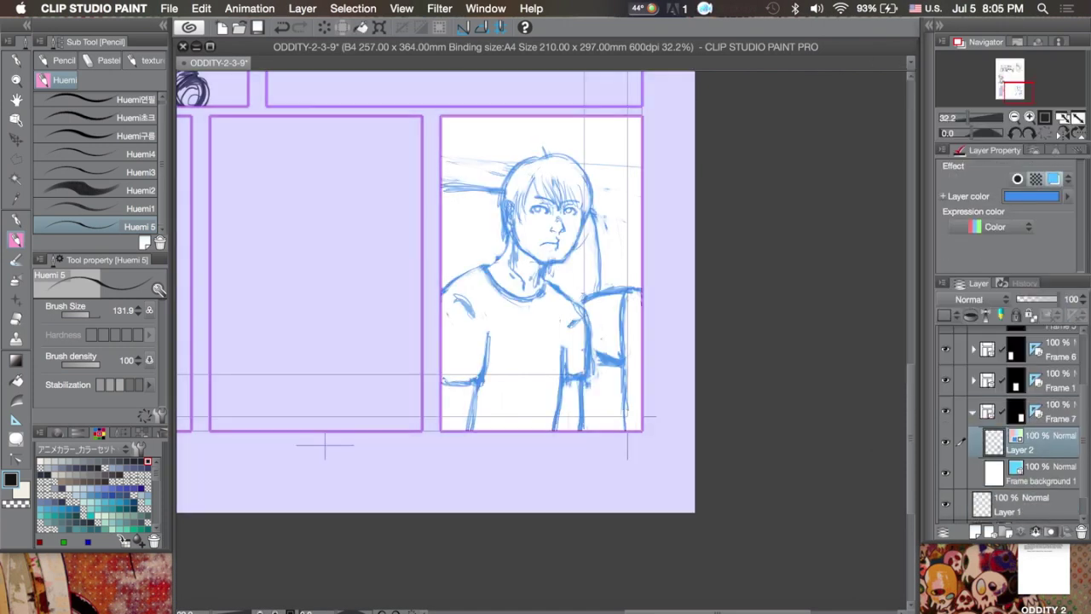
key(p)
scroll(526, 213, up, 5)
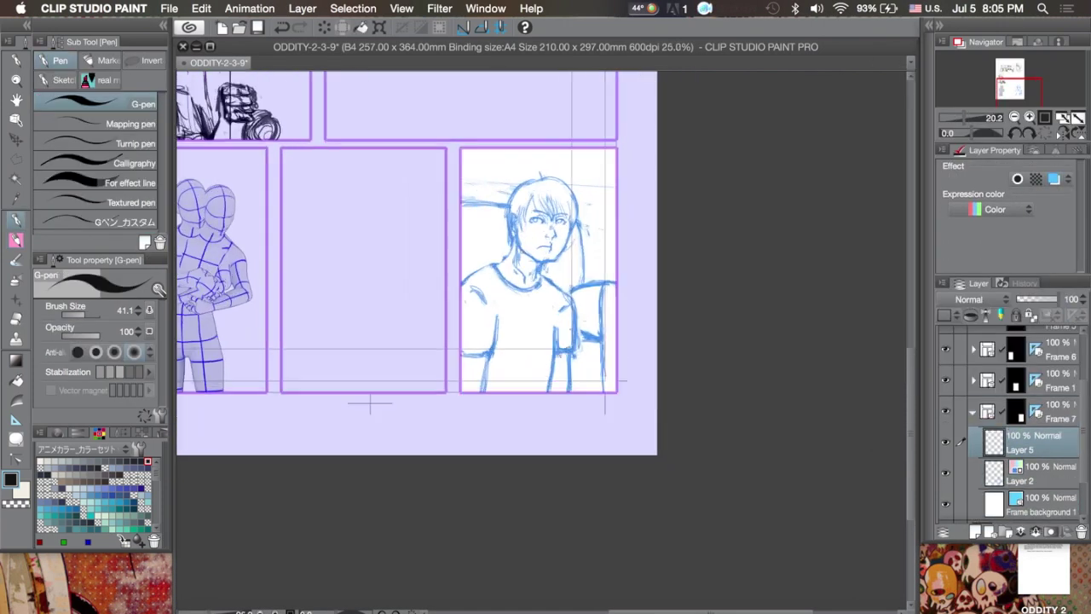
mouse_move(538, 137)
mouse_down()
mouse_move(556, 191)
mouse_move(587, 196)
mouse_up()
- Ink the hair strands across the fringe in black, redoing misplaced strokes
key(ctrl+z)
mouse_move(596, 143)
mouse_down()
mouse_move(611, 201)
mouse_move(632, 213)
mouse_up()
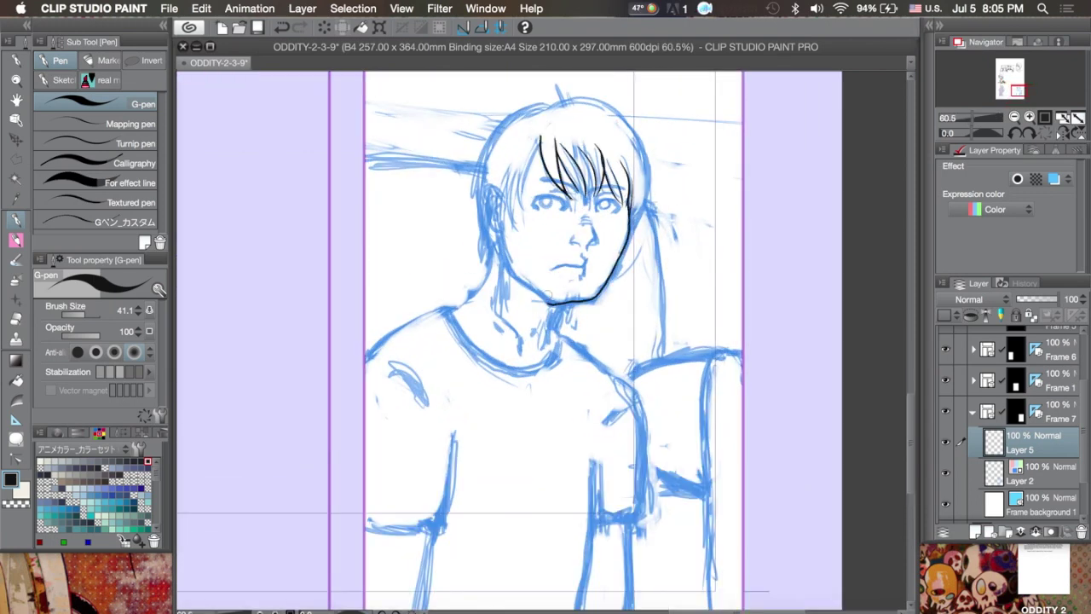
key(ctrl+z)
mouse_move(540, 138)
mouse_down()
mouse_move(514, 225)
mouse_move(513, 214)
mouse_up()
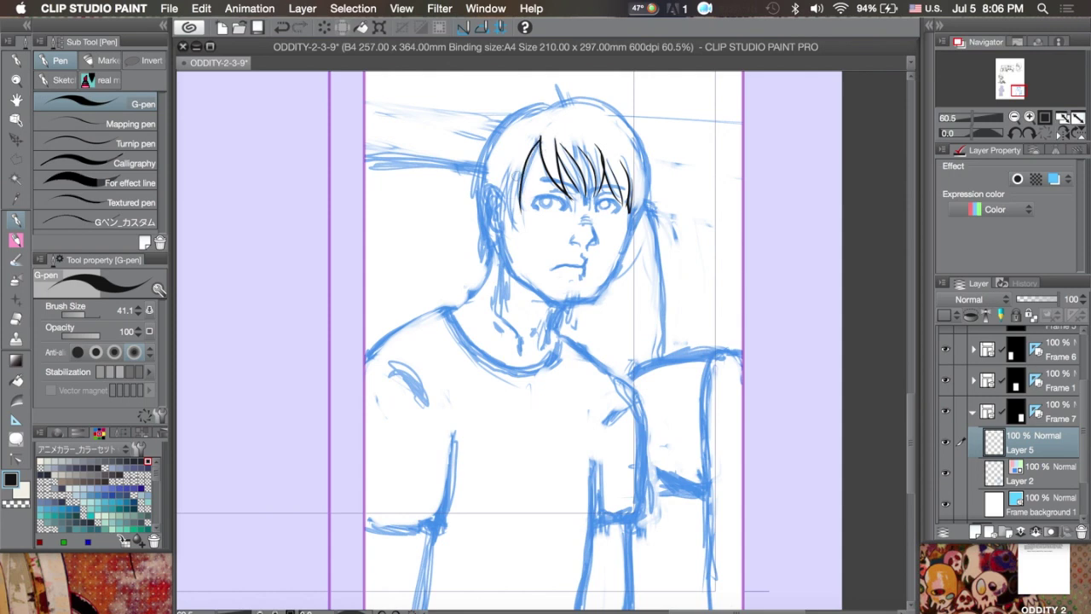
drag(520, 170, 505, 232)
drag(506, 169, 501, 213)
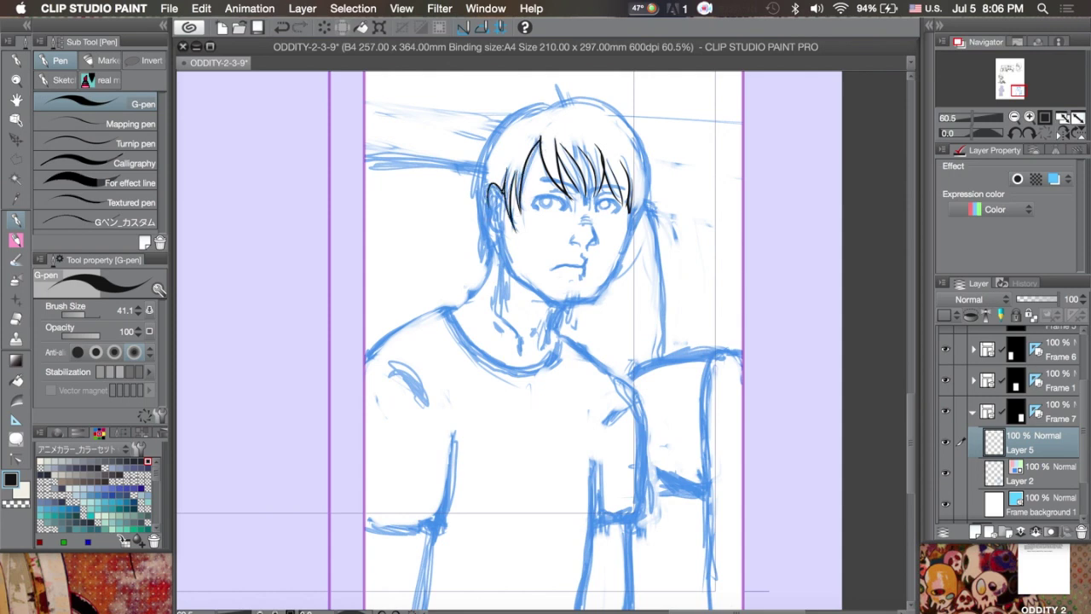
drag(506, 148, 545, 100)
drag(486, 142, 470, 220)
key(ctrl+z)
key(ctrl+z)
drag(582, 169, 584, 189)
- Ink the left jaw line and the head's left outline past the ear down to the neck
drag(501, 220, 561, 303)
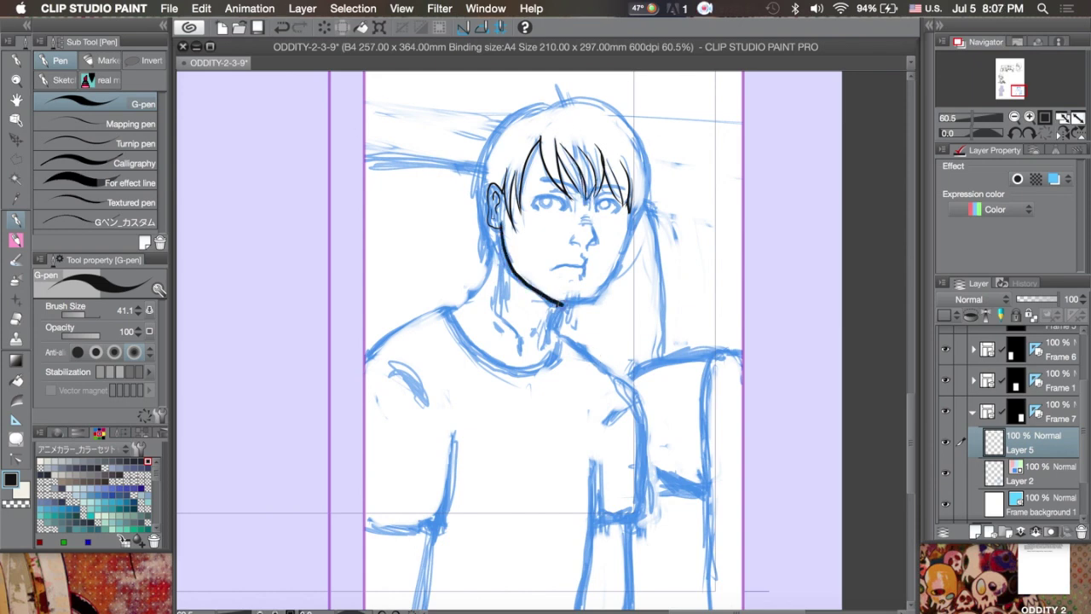
mouse_move(632, 213)
mouse_down()
mouse_move(597, 298)
mouse_move(558, 308)
mouse_move(597, 300)
mouse_move(597, 310)
mouse_up()
key(ctrl+z)
key(ctrl+z)
key(ctrl+z)
drag(501, 234, 561, 305)
key(ctrl+z)
drag(549, 101, 473, 198)
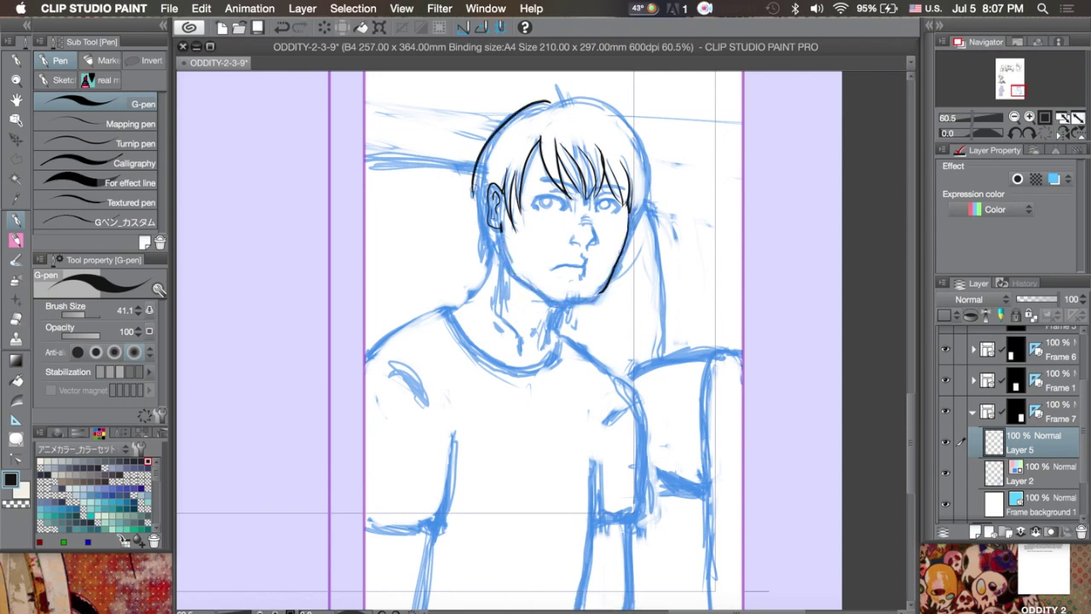
mouse_move(497, 158)
mouse_down()
mouse_move(484, 273)
mouse_move(453, 309)
mouse_up()
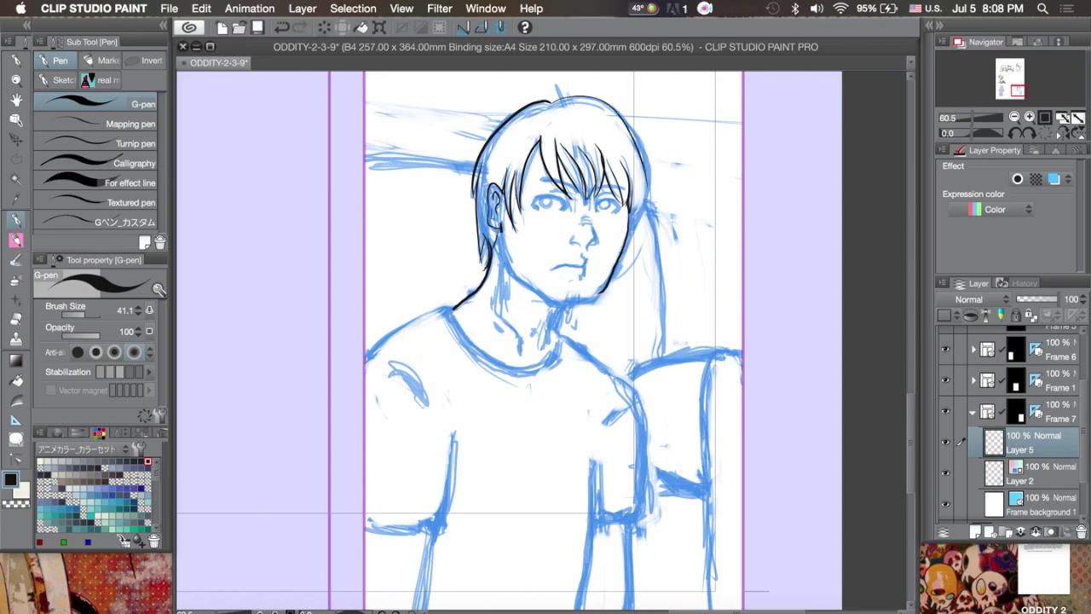
- Compare the inks with the blue sketch hidden and shown, and remove the short chin line
scroll(596, 143, down, 3)
scroll(595, 143, up, 1)
key(minus)
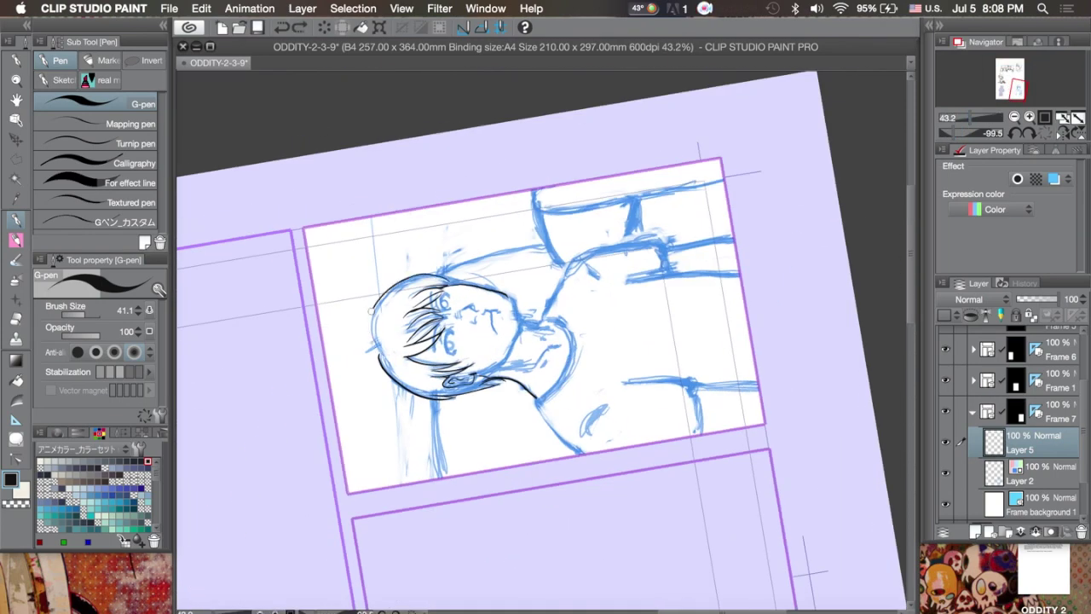
key(ctrl+shift+h)
key(equal)
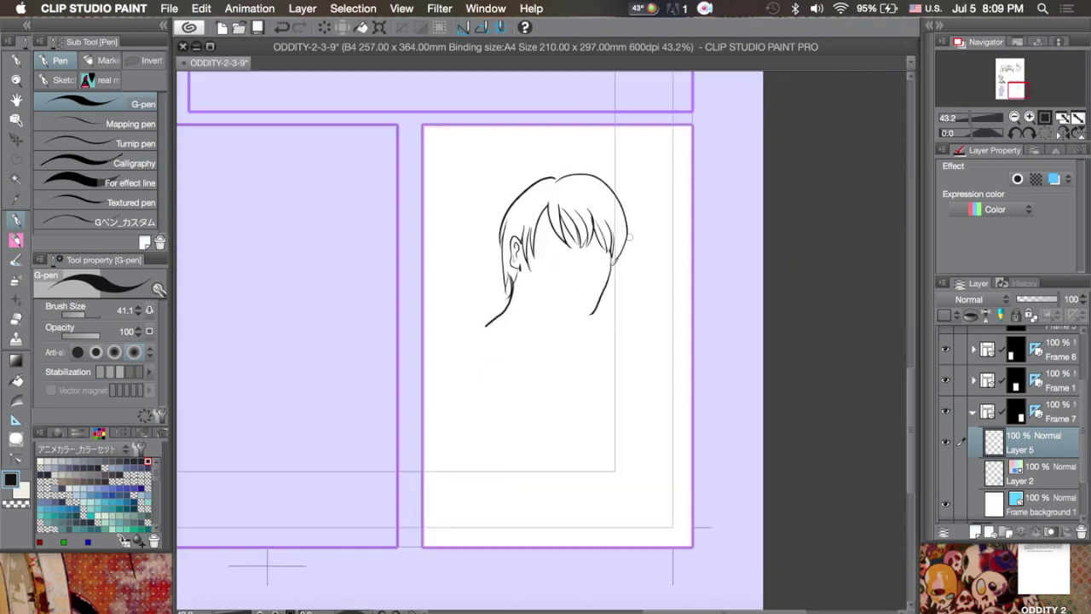
key(ctrl+shift+h)
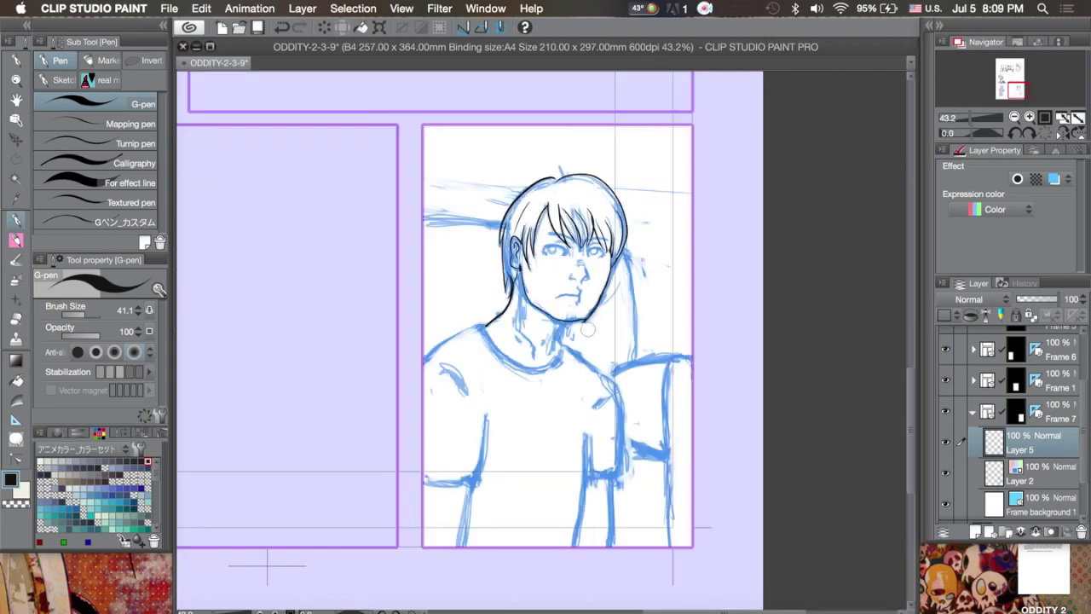
key(ctrl+shift+h)
key(ctrl+shift+h)
key(ctrl+z)
- Ink the side of the neck and the left shoulder line in black
scroll(485, 315, down, 2)
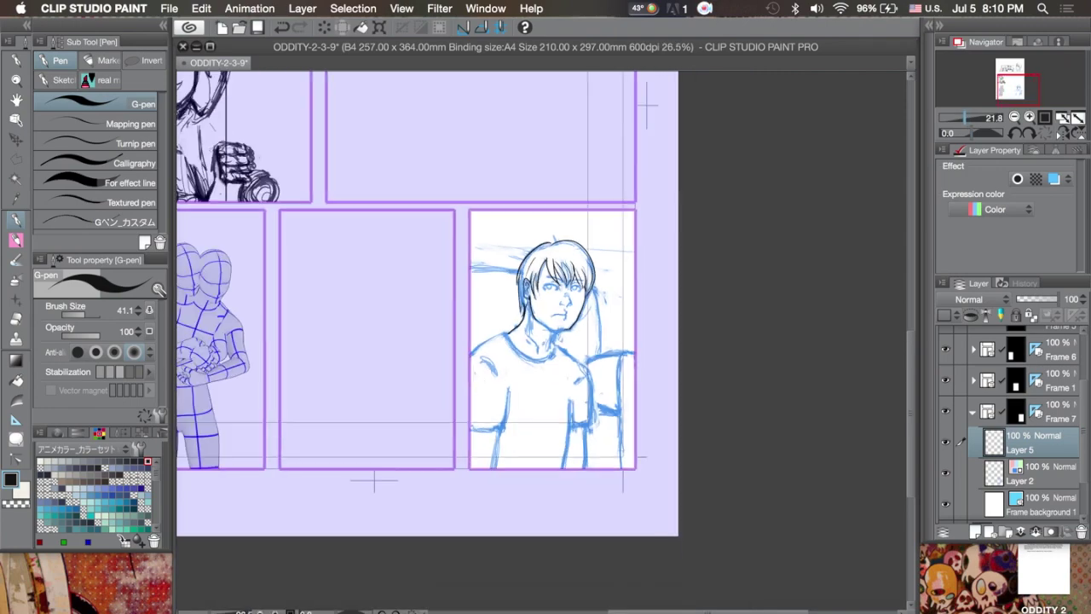
scroll(485, 315, up, 4)
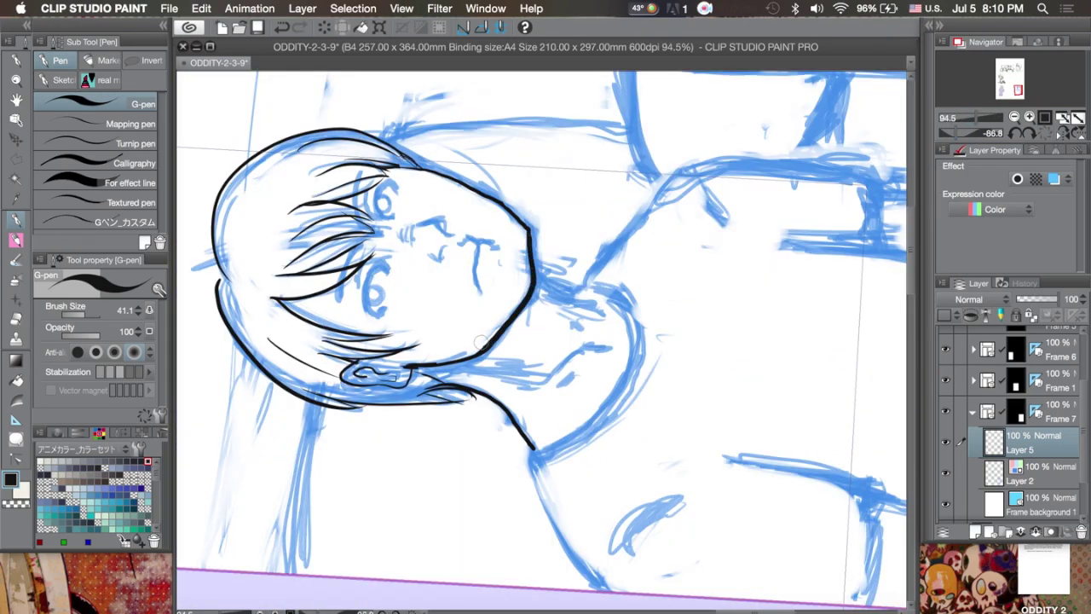
key(c)
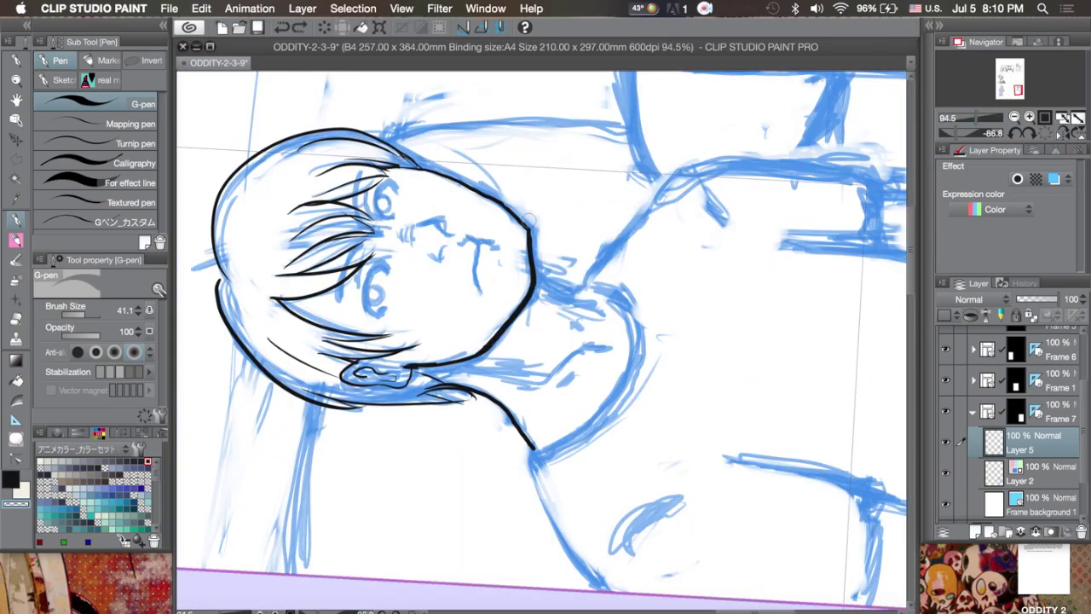
key(ctrl+@)
key(c)
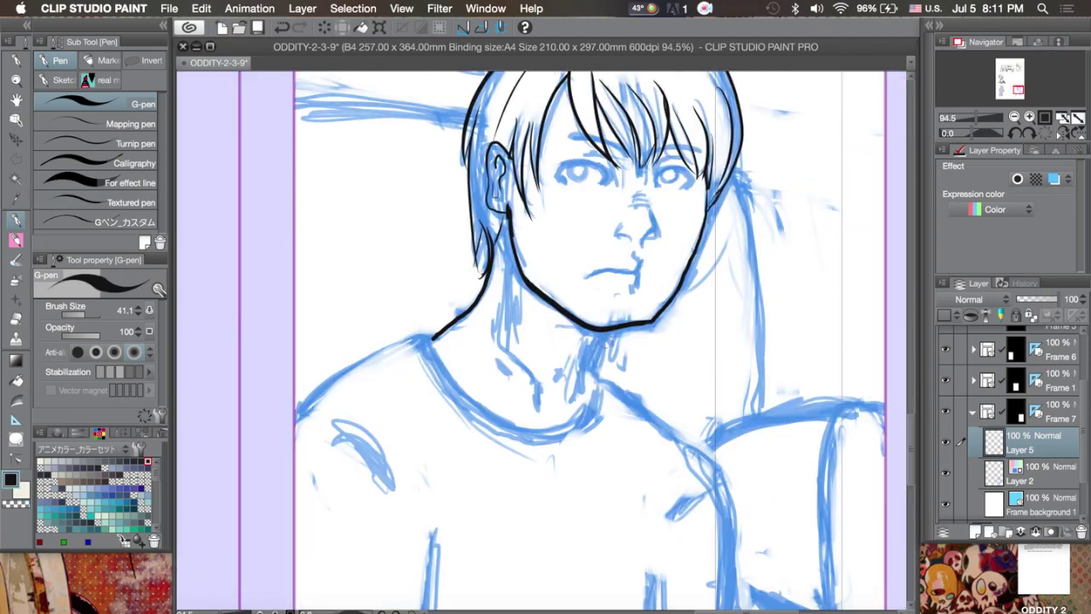
drag(607, 332, 598, 380)
drag(435, 337, 295, 418)
drag(602, 381, 750, 545)
key(ctrl+z)
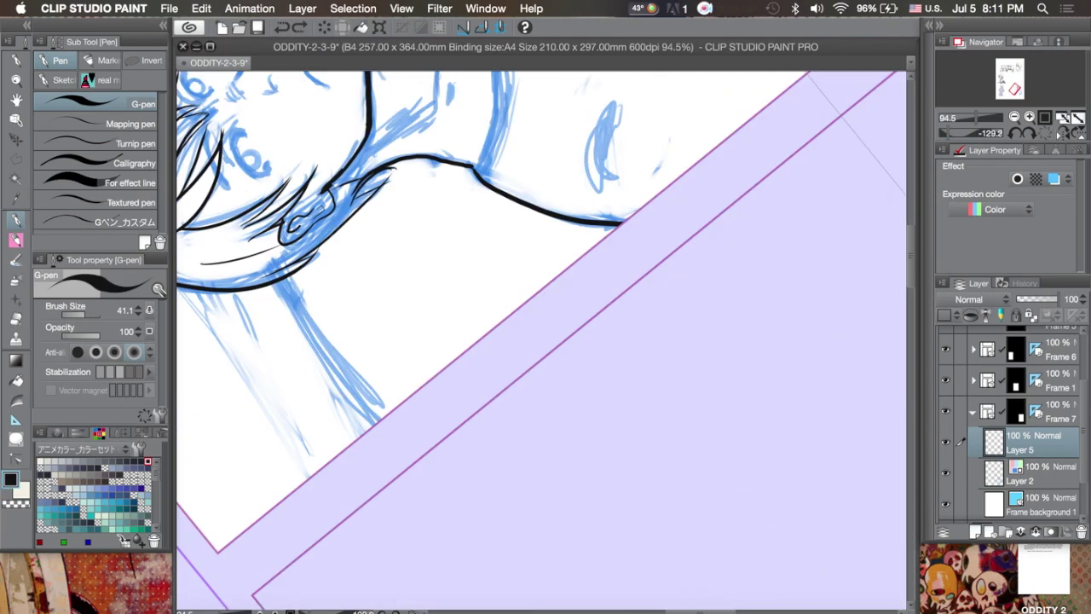
- Ink a thick neck-to-right-shoulder line down the arm and the left shoulder curve
key(ctrl+@)
drag(601, 324, 727, 510)
key(ctrl+z)
drag(600, 324, 731, 610)
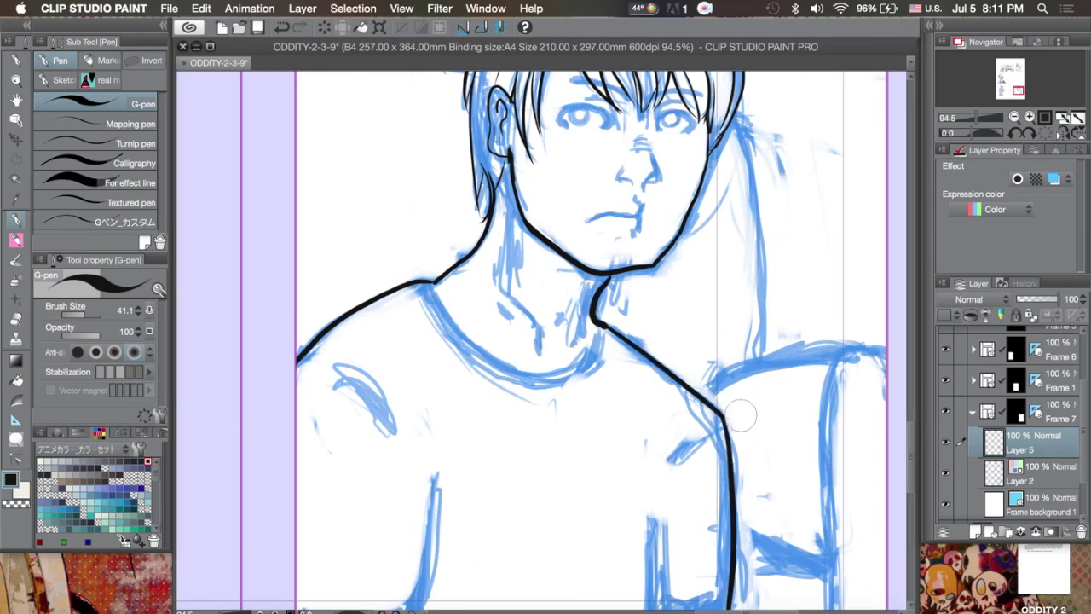
drag(645, 357, 606, 325)
drag(365, 367, 417, 450)
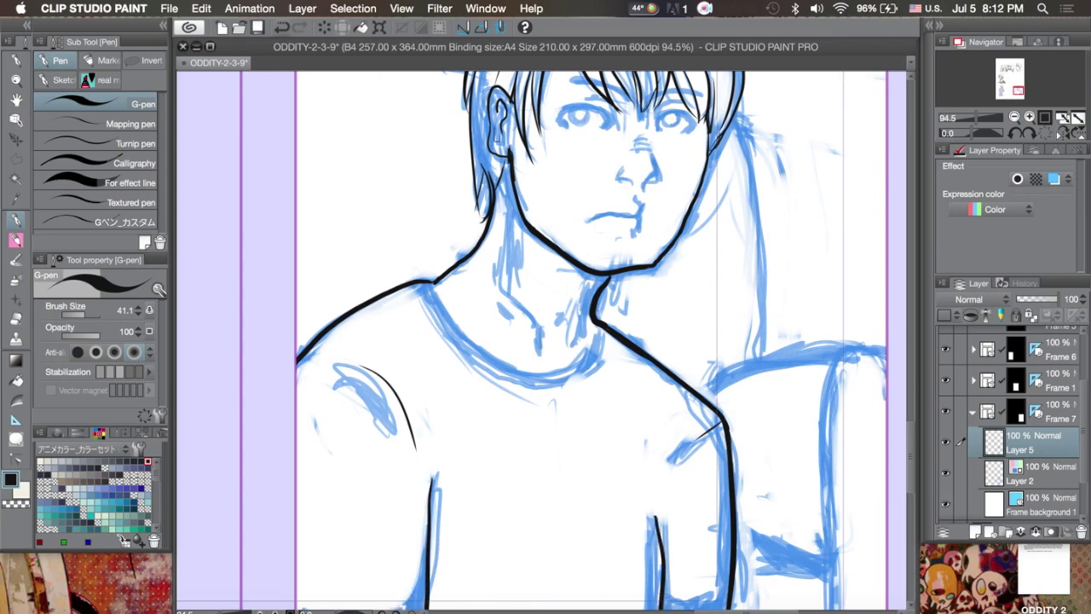
- Outline the left sleeve and both edges of the right sleeve, plus a pocket stroke
key(ctrl+minus)
drag(624, 464, 658, 463)
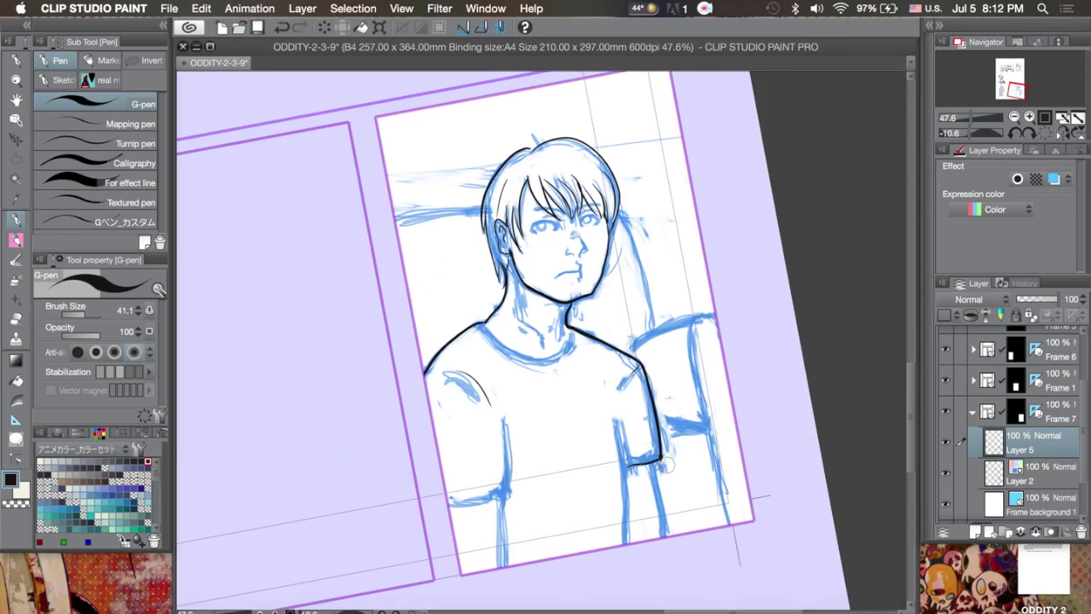
drag(501, 418, 450, 503)
drag(616, 418, 626, 544)
drag(656, 465, 664, 535)
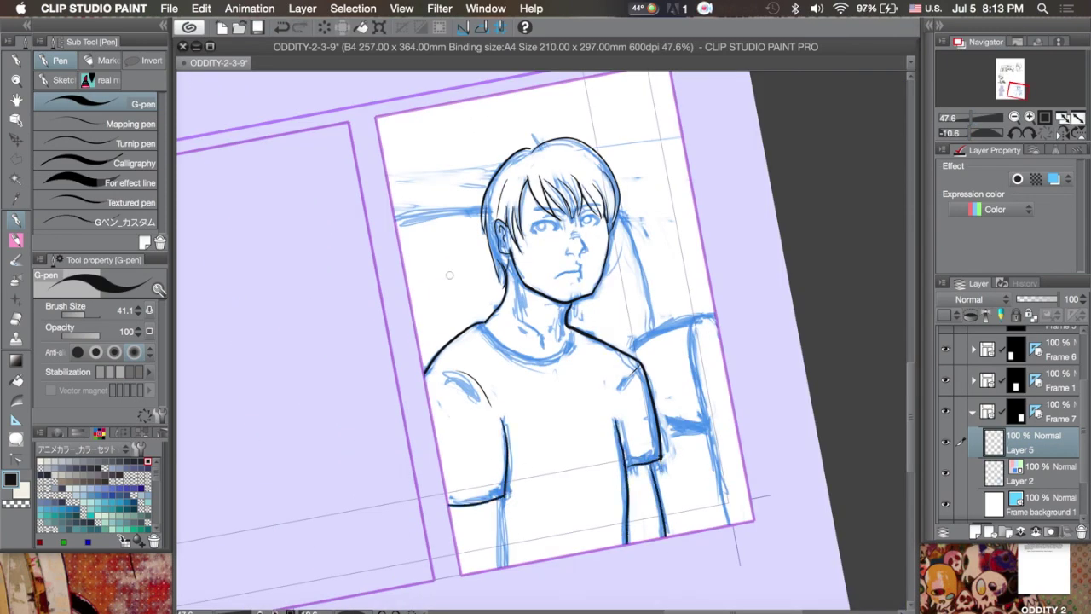
key(ctrl+z)
key(ctrl+z)
drag(655, 464, 663, 537)
key(ctrl+z)
key(ctrl+h)
key(ctrl+z)
key(ctrl+h)
drag(655, 465, 663, 537)
drag(648, 465, 652, 484)
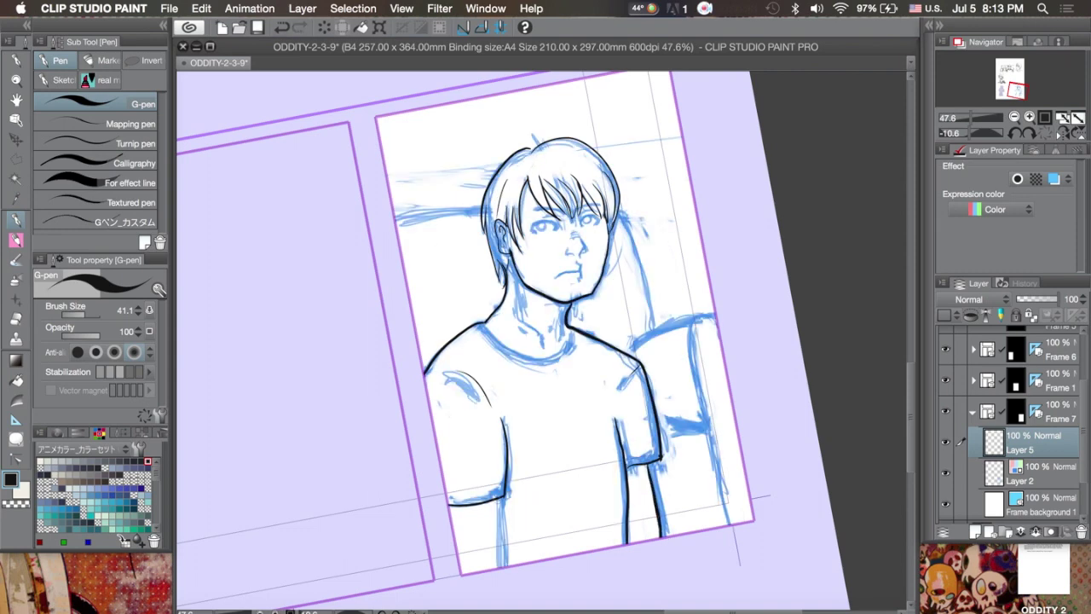
- Ink the torso's left side and the neck-and-shoulder contour
drag(502, 504, 499, 567)
key(ctrl+h)
key(ctrl+h)
scroll(617, 253, up, 2)
drag(565, 284, 517, 385)
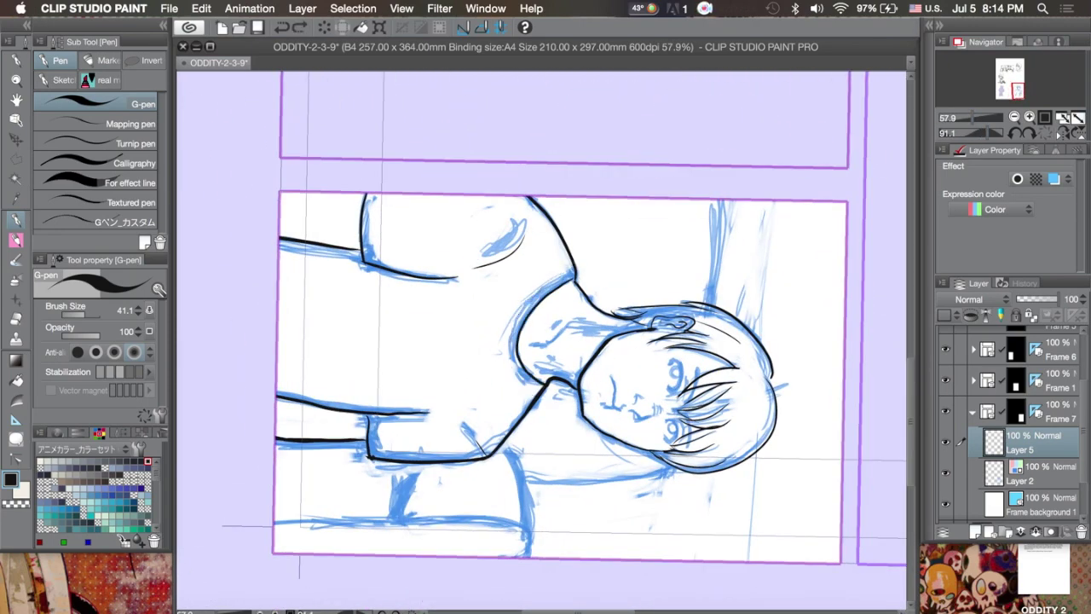
key(ctrl+at)
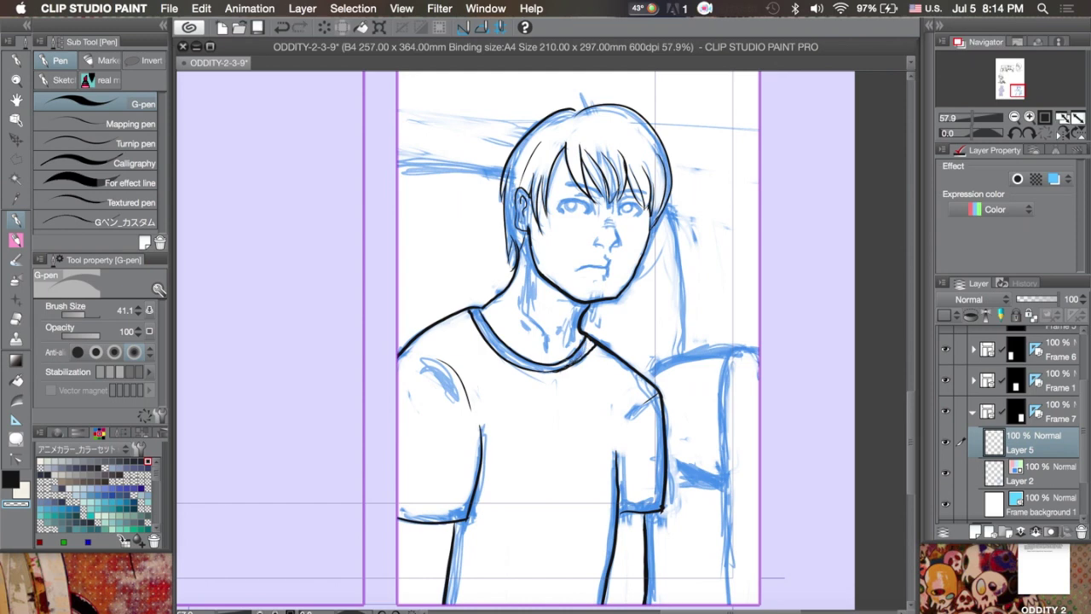
- Trace the seat back behind him, a hair-to-shoulder line and the chair arm edge
drag(752, 349, 729, 603)
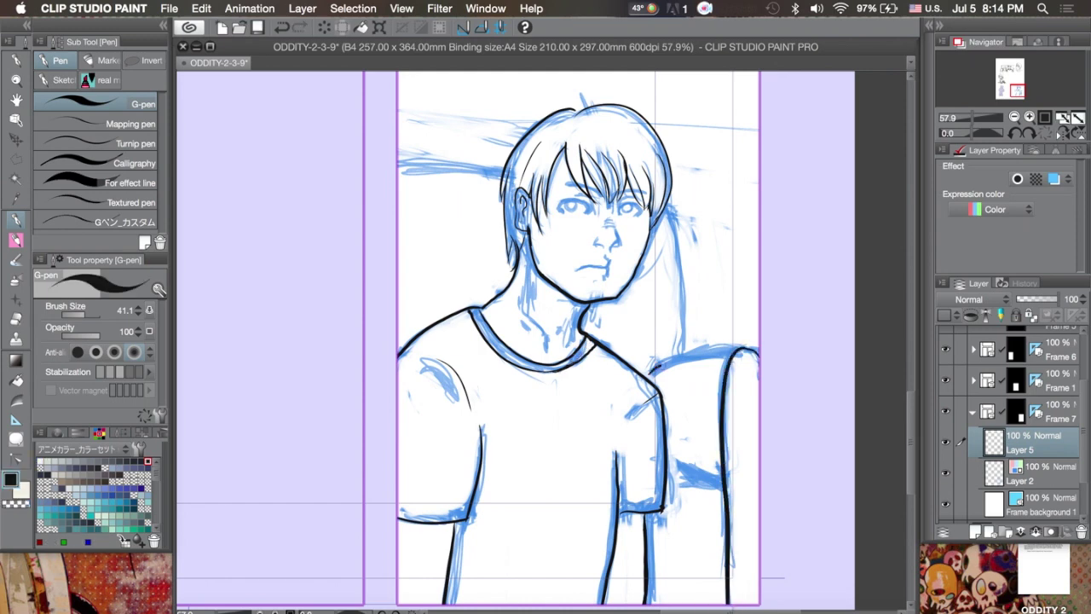
drag(663, 205, 689, 349)
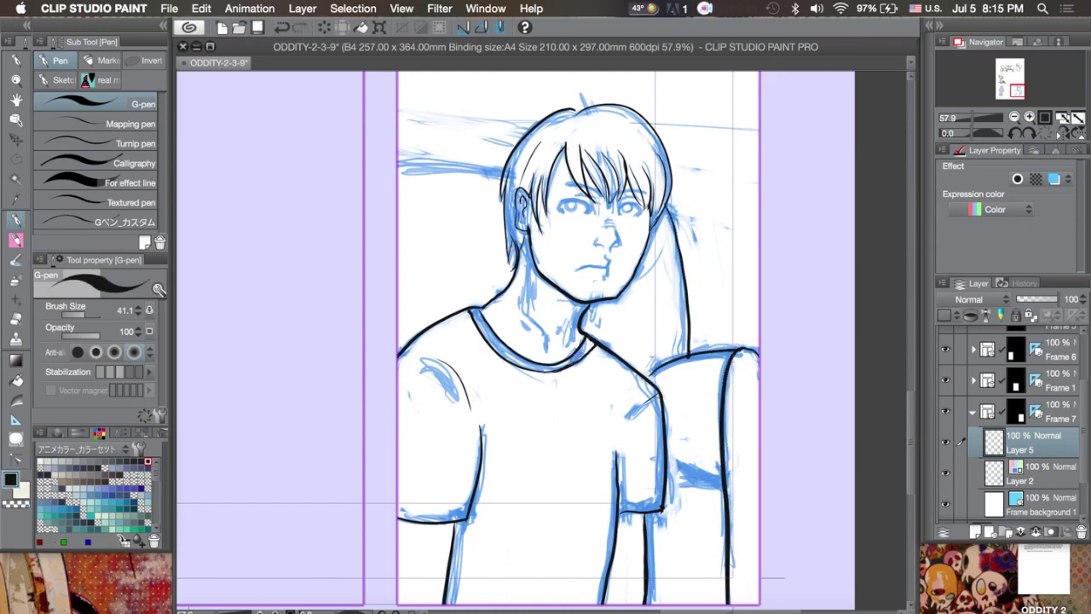
key(super+minus)
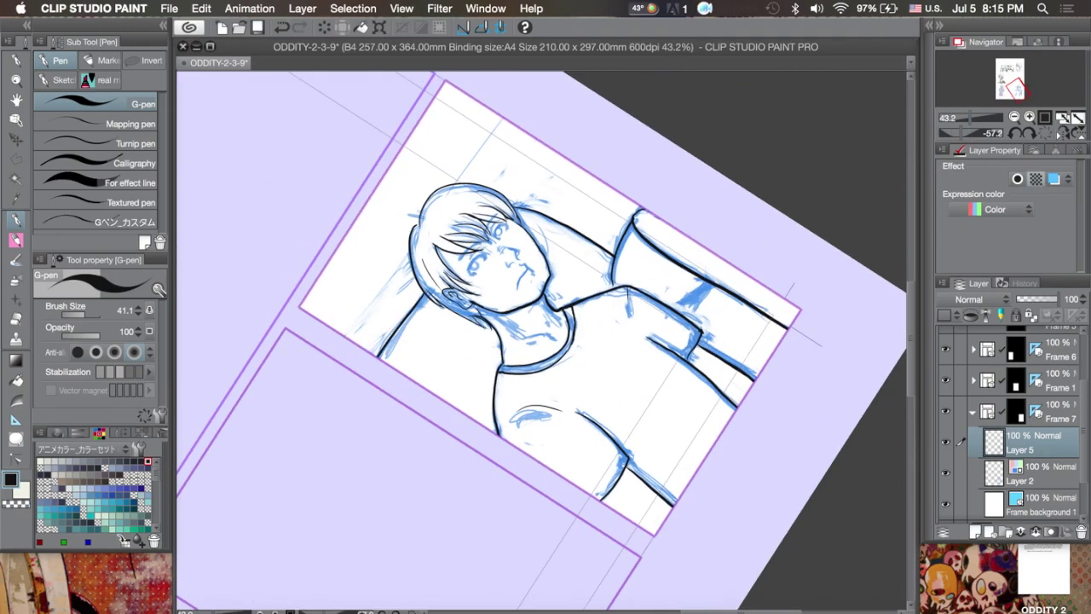
key(super+@)
drag(646, 435, 682, 460)
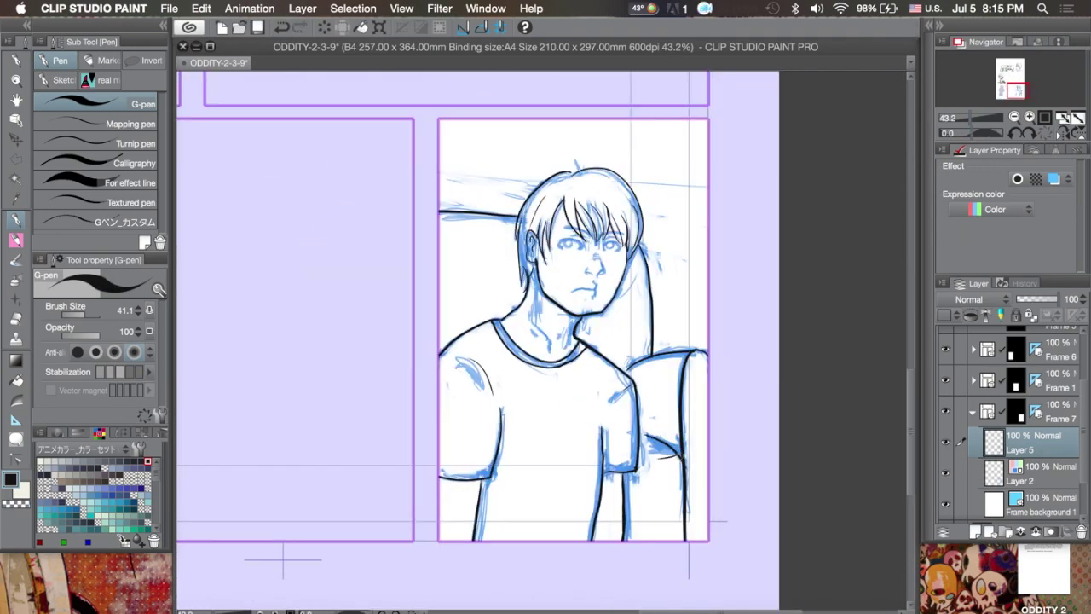
- Erase a stray dot by the chair arm and ink a line down the neck to the collar
key(c)
click(688, 467)
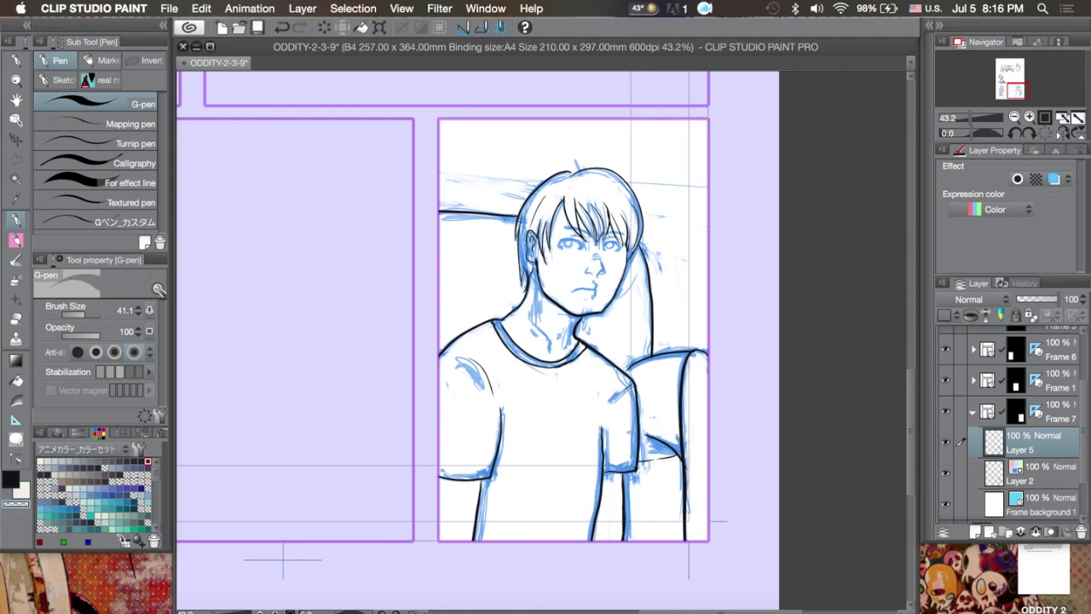
key(c)
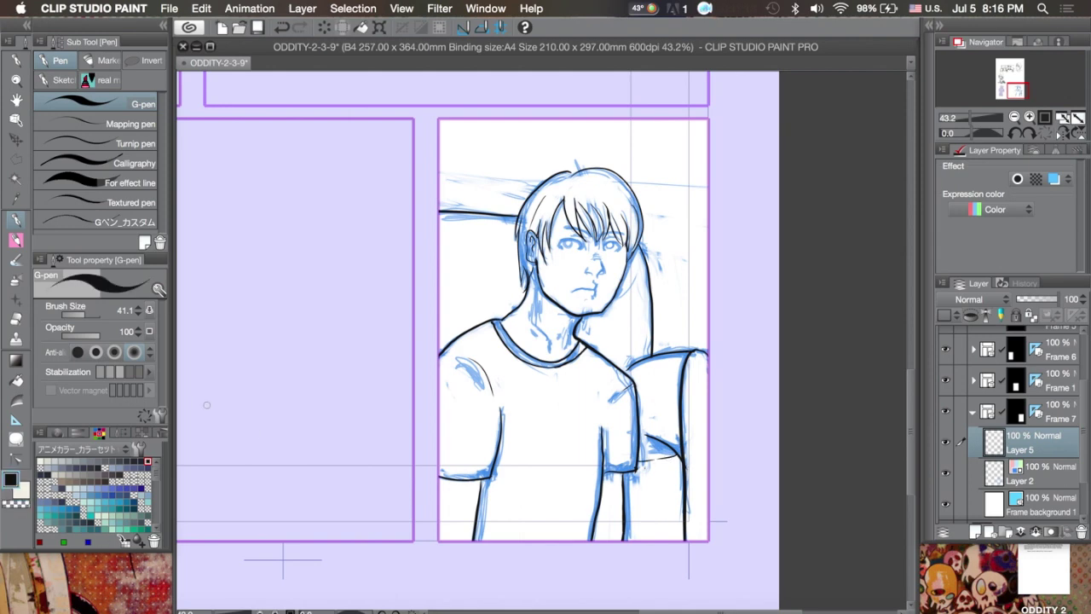
drag(530, 286, 554, 347)
scroll(723, 248, up, 5)
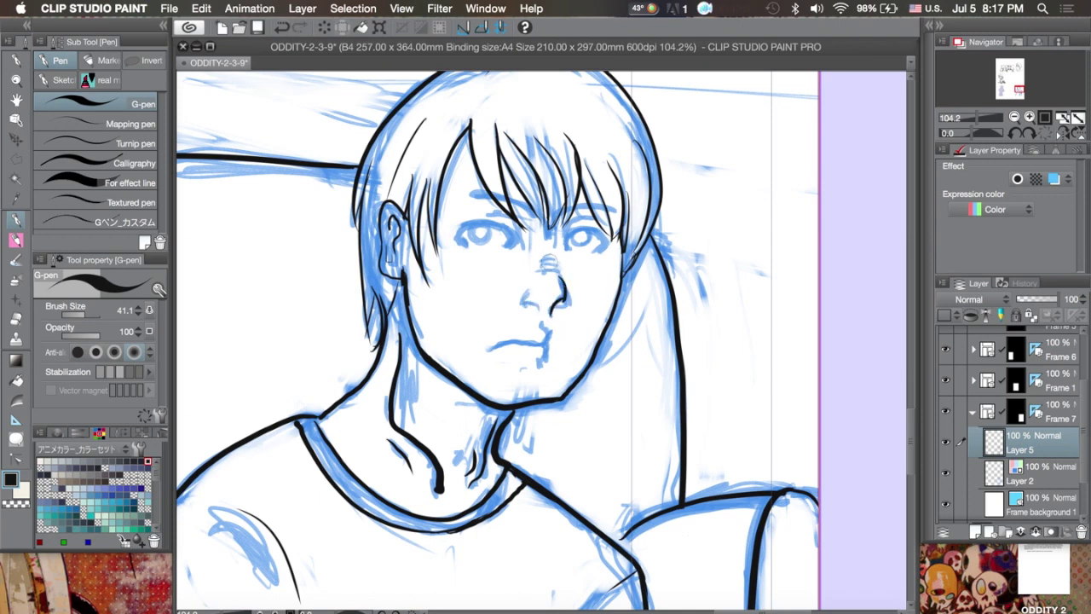
- Ink the nose, nostrils and mouth, checking them with the sketch hidden
drag(523, 293, 534, 309)
mouse_move(552, 293)
mouse_down()
mouse_move(563, 312)
mouse_move(544, 341)
mouse_up()
drag(535, 353, 539, 367)
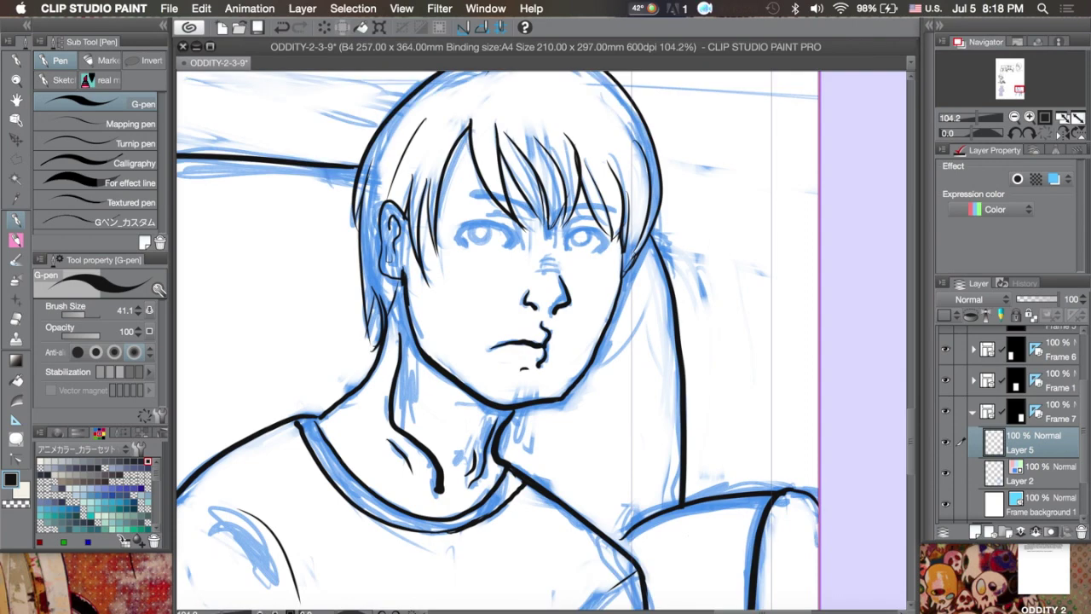
key(ctrl+shift+h)
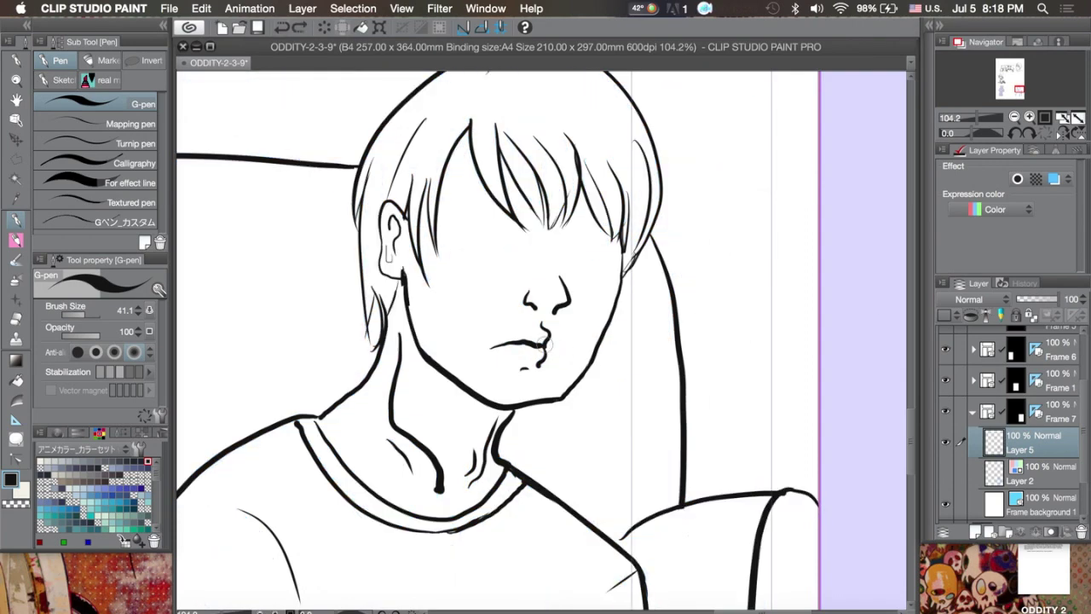
key(ctrl+shift+h)
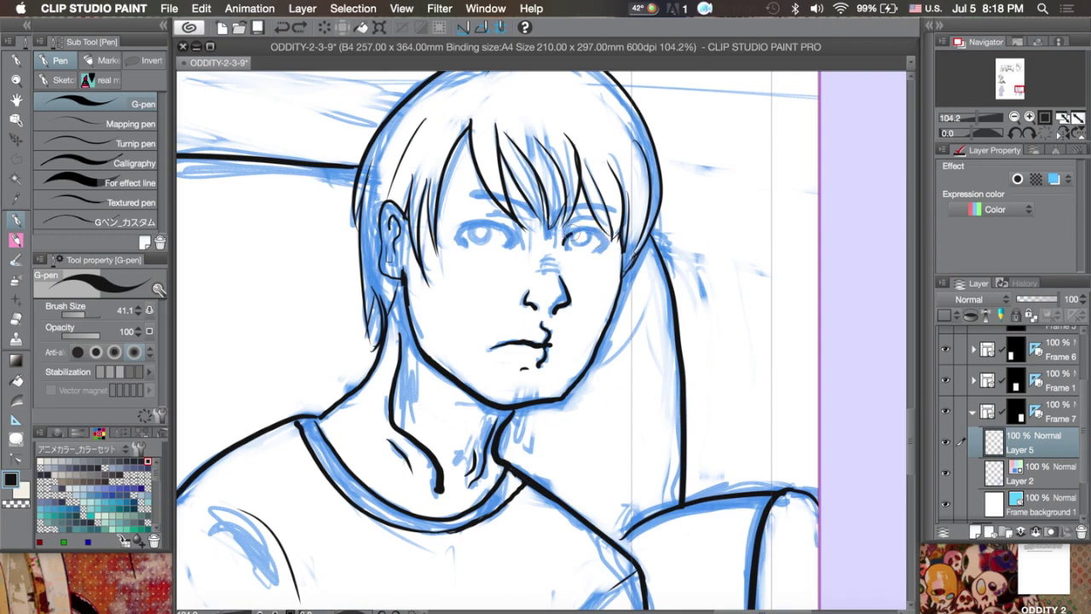
- Ink the right eye's upper lid and outline, mirroring the view to check proportions
drag(569, 235, 611, 238)
key(h)
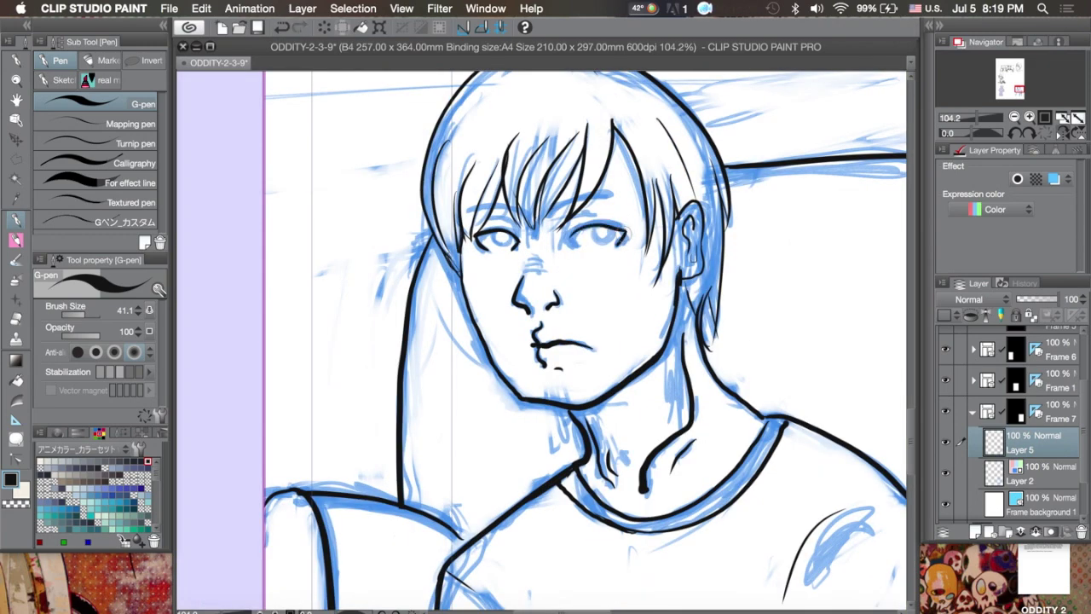
drag(567, 237, 630, 224)
key(h)
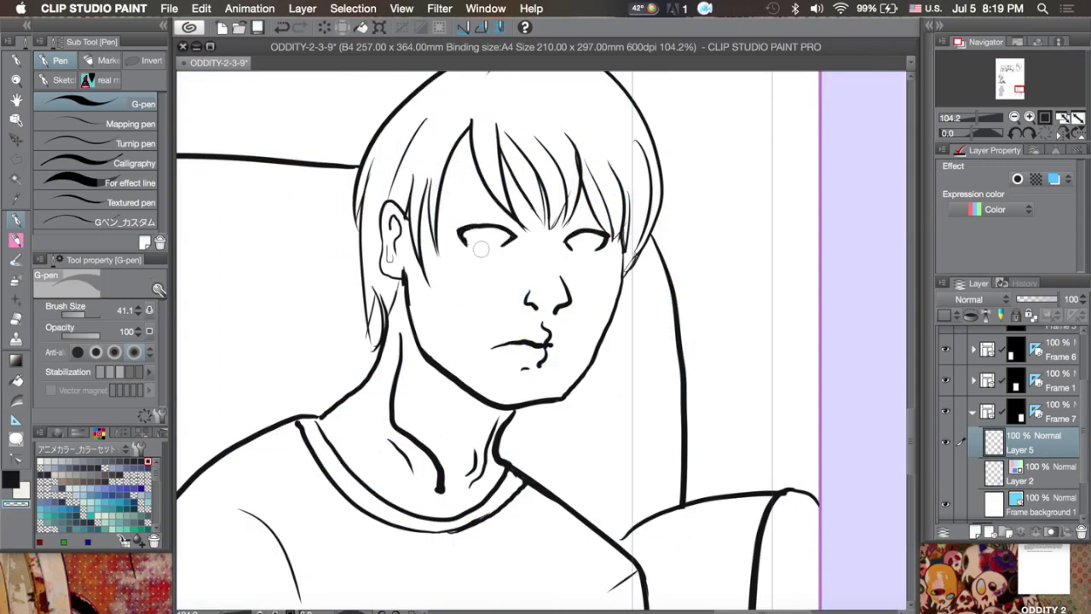
key(h)
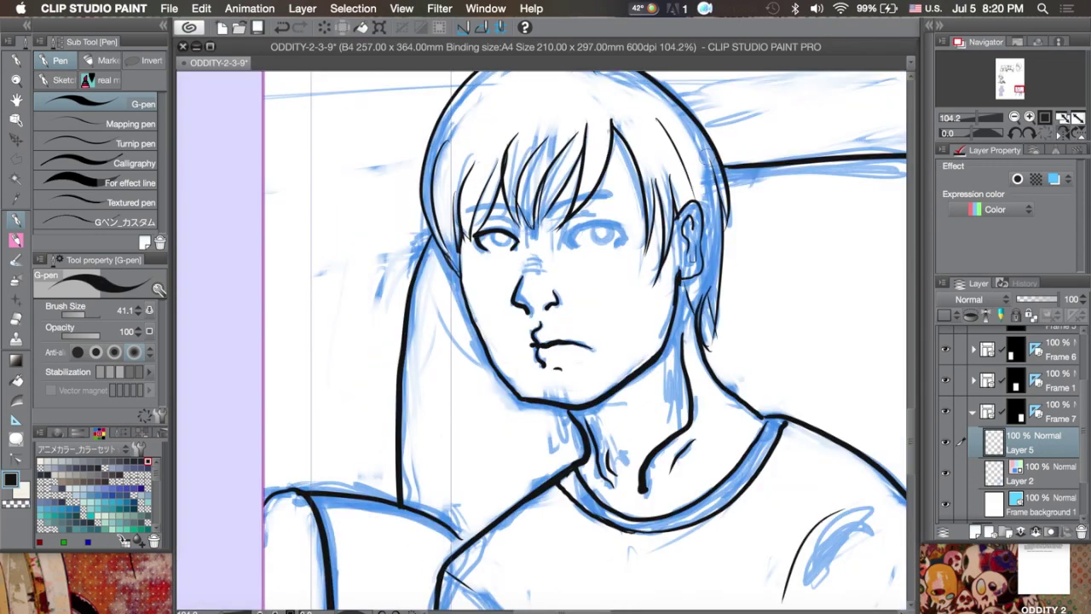
mouse_move(590, 226)
mouse_down()
mouse_move(629, 227)
mouse_move(627, 241)
mouse_move(609, 240)
mouse_up()
- Ink the irises and pupils of both eyes and the eyebrows above them
drag(493, 232, 503, 243)
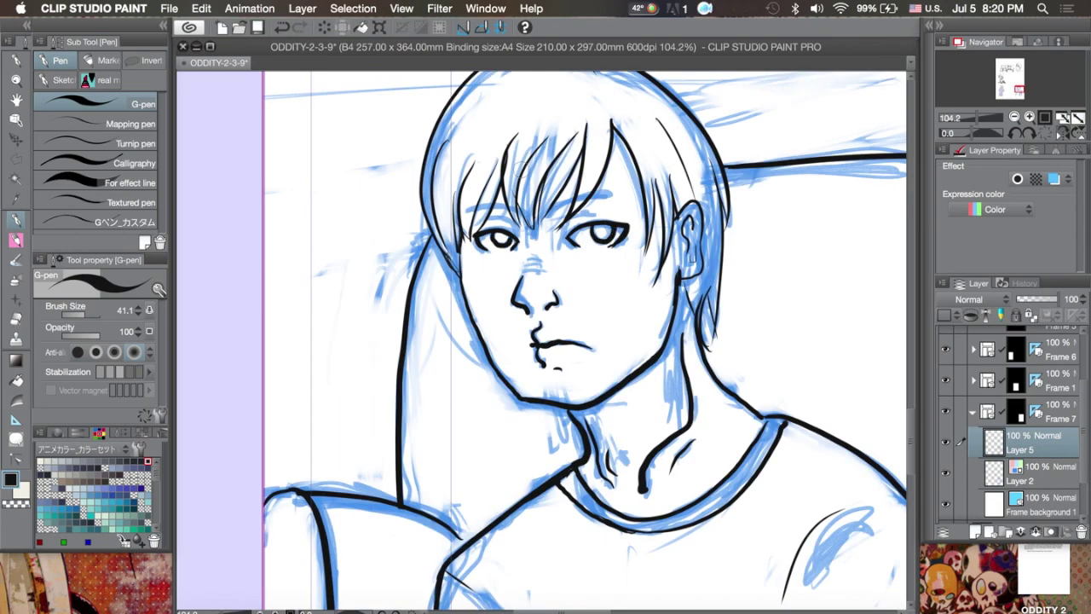
drag(596, 227, 607, 236)
mouse_move(495, 234)
mouse_down()
mouse_move(509, 244)
mouse_move(514, 225)
mouse_move(520, 237)
mouse_up()
key(ctrl+z)
key(ctrl+z)
drag(467, 206, 530, 210)
drag(547, 204, 617, 214)
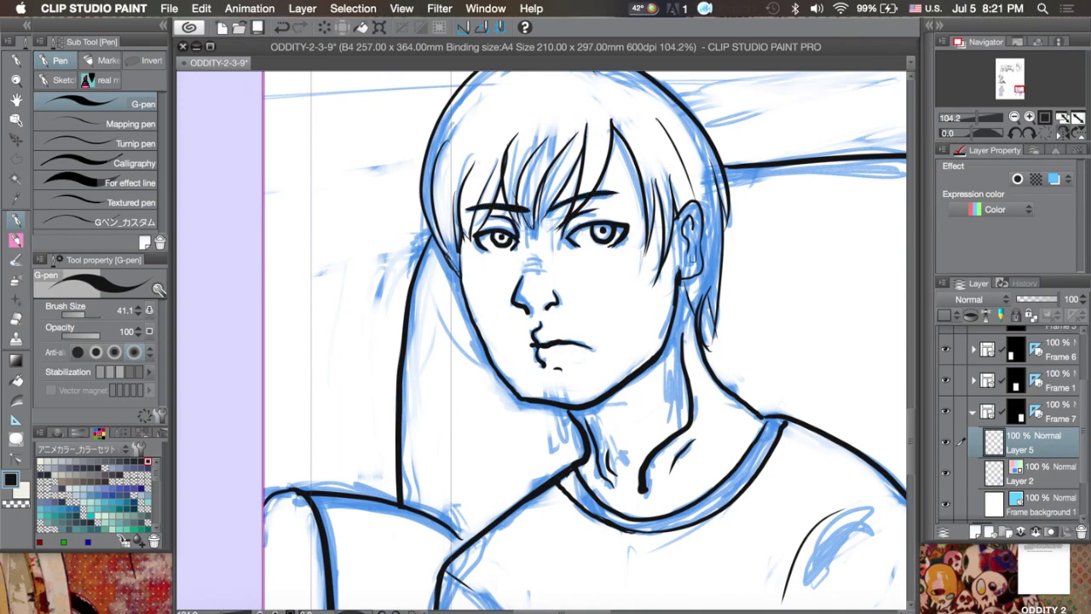
- Restore the unmirrored view, hide the blue sketch layer and zoom out
key(h)
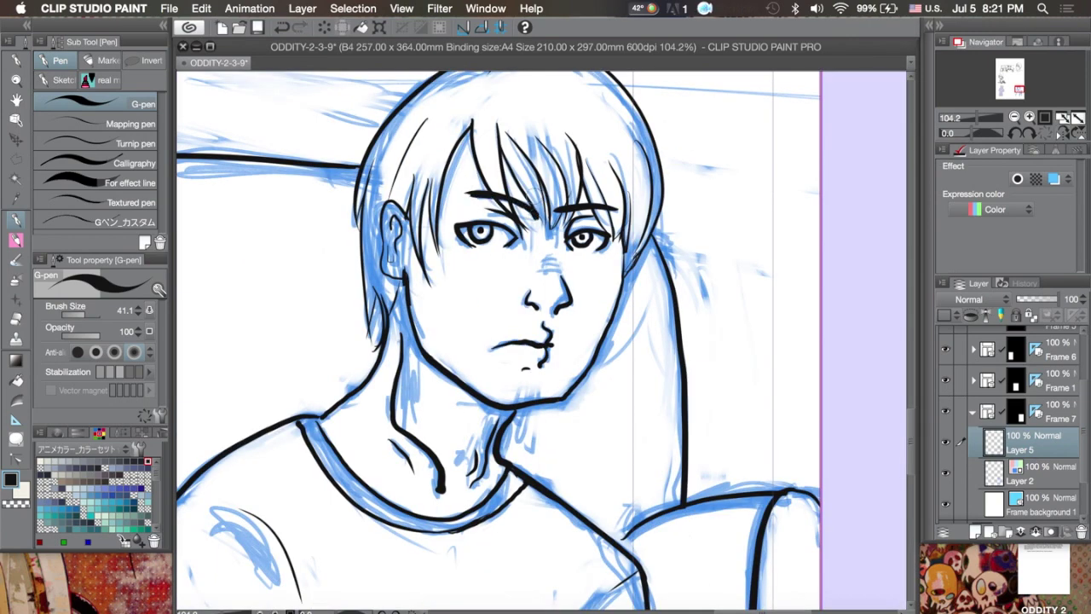
key(ctrl+h)
key(ctrl+minus)
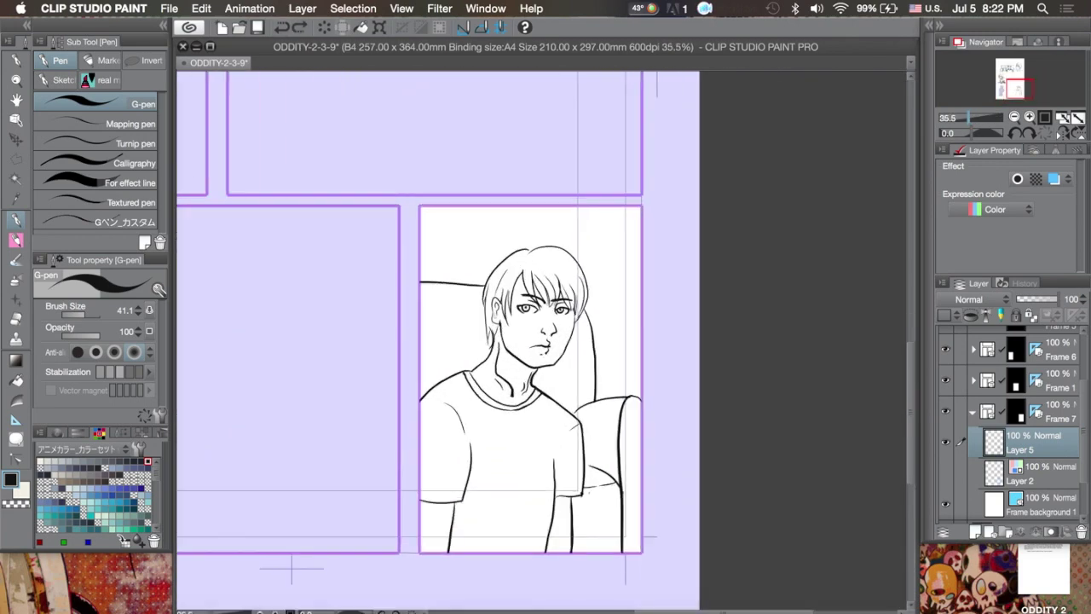
scroll(292, 572, up, 5)
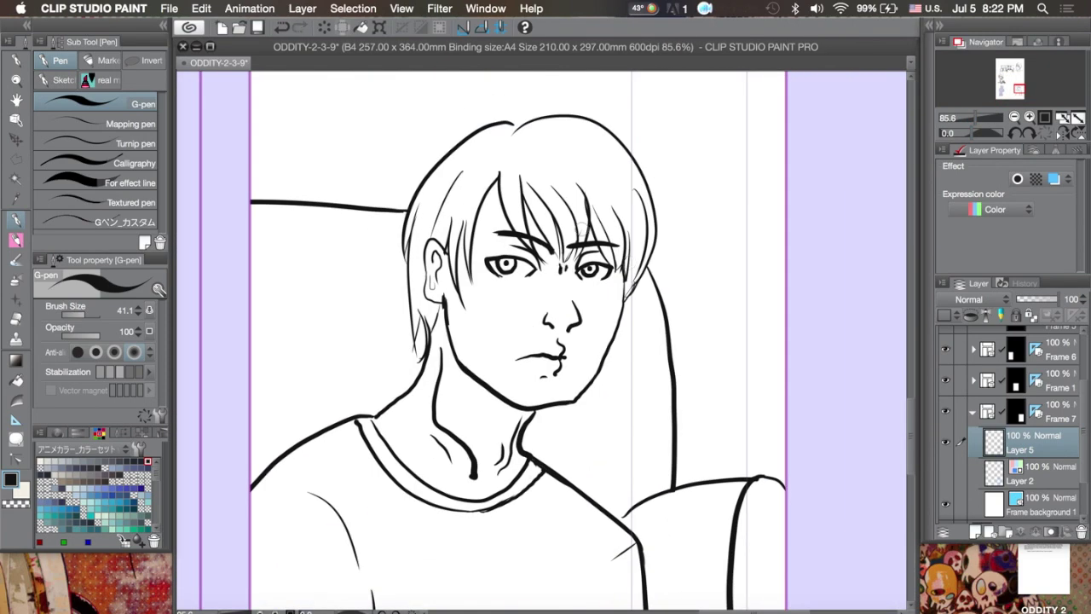
- Zoom and rotate the view to frame the character's face and shoulders
key(ctrl+minus)
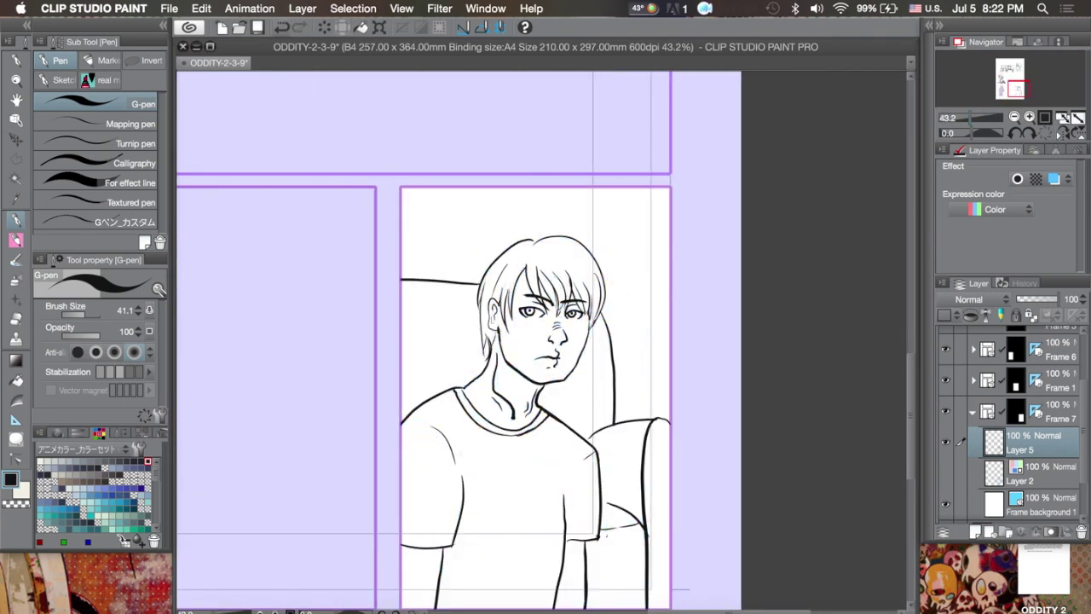
key(ctrl+plus)
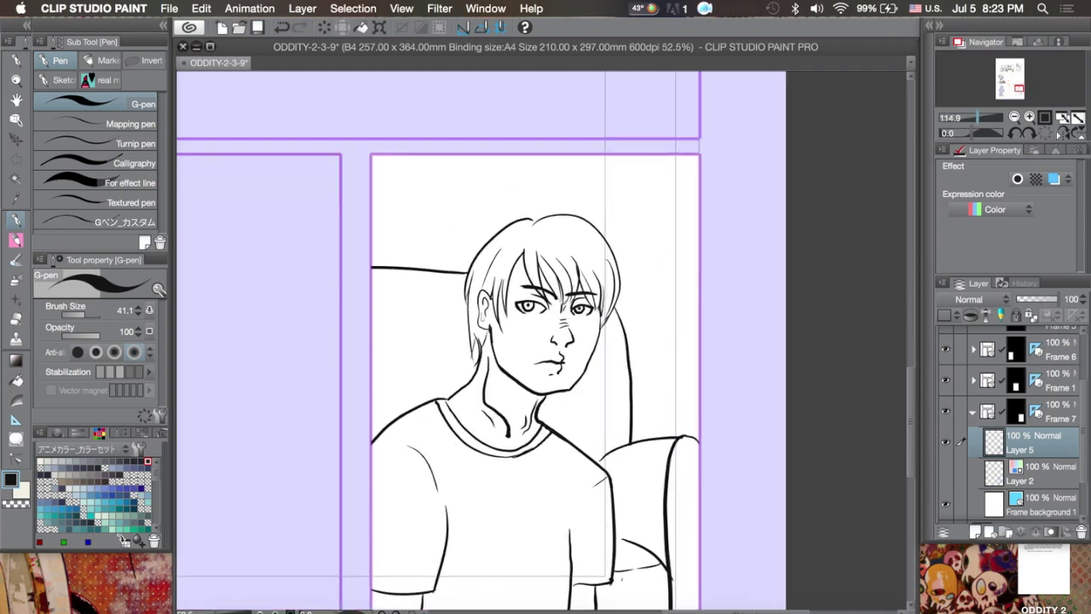
key(ctrl+plus)
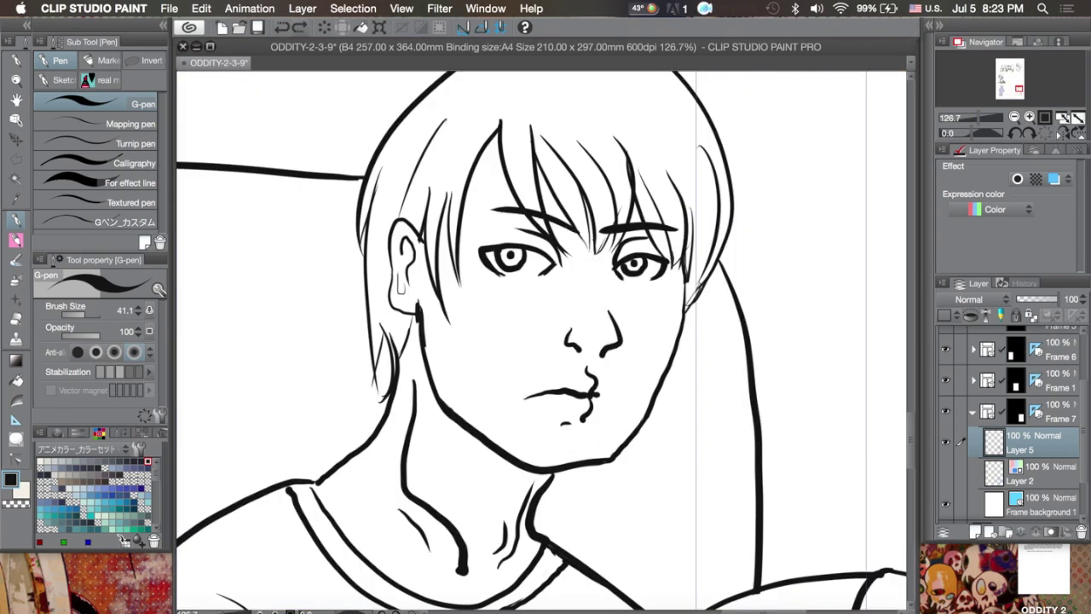
key(ctrl+minus)
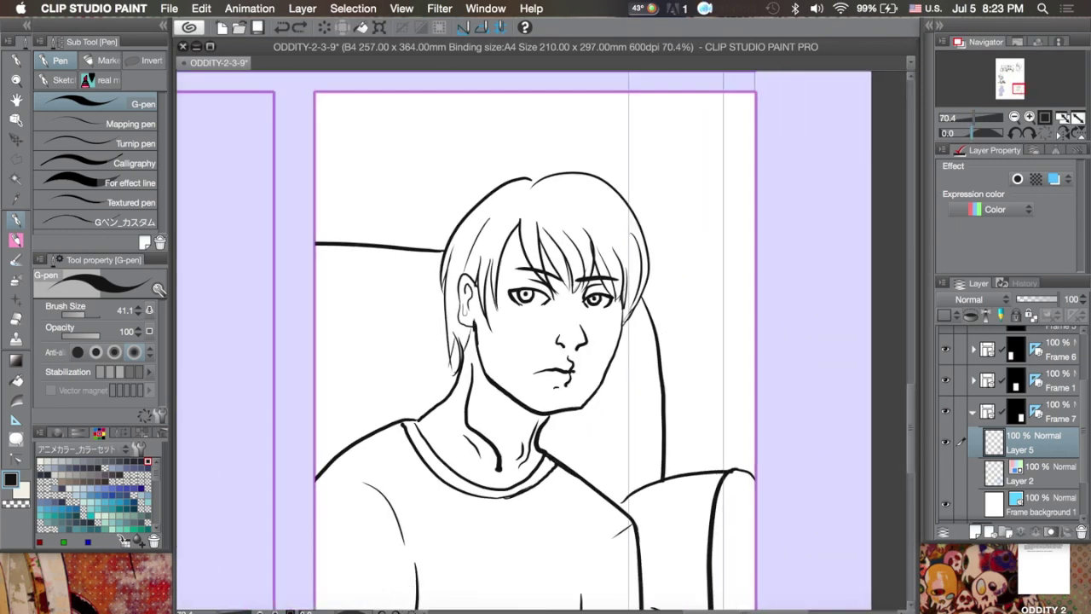
key(minus)
key(asciicircum)
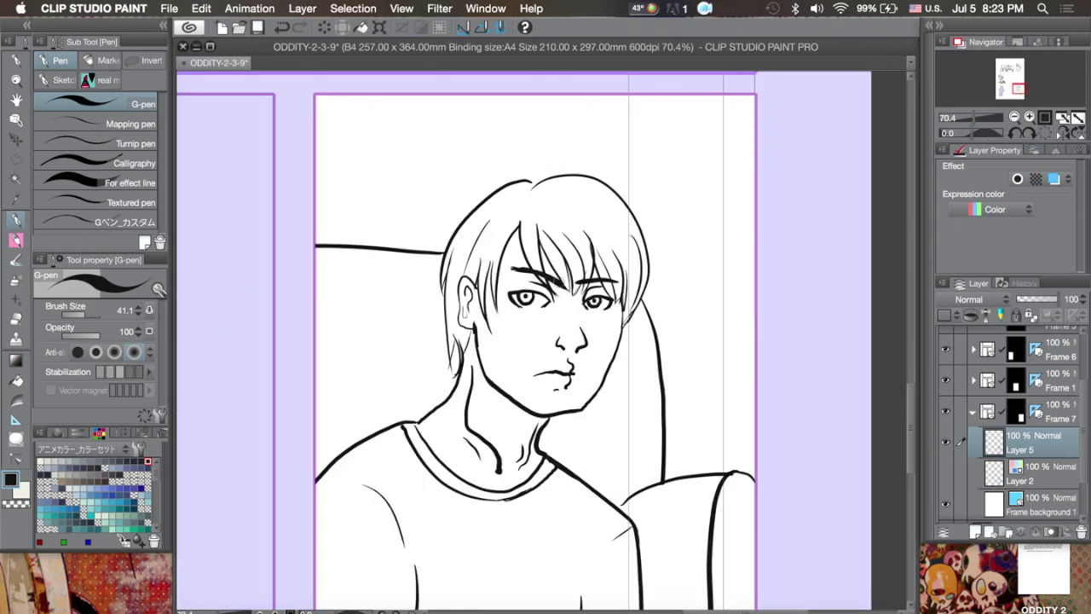
- Switch to transparent colour, then zoom out and mirror the view to check the face
key(c)
key(c)
key(ctrl+minus)
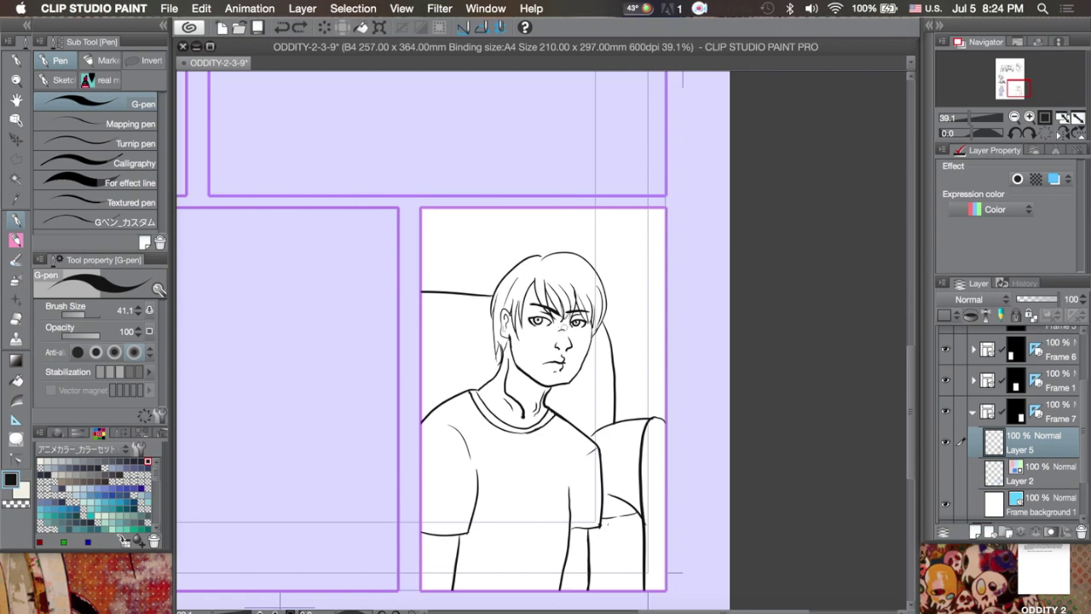
key(ctrl+minus)
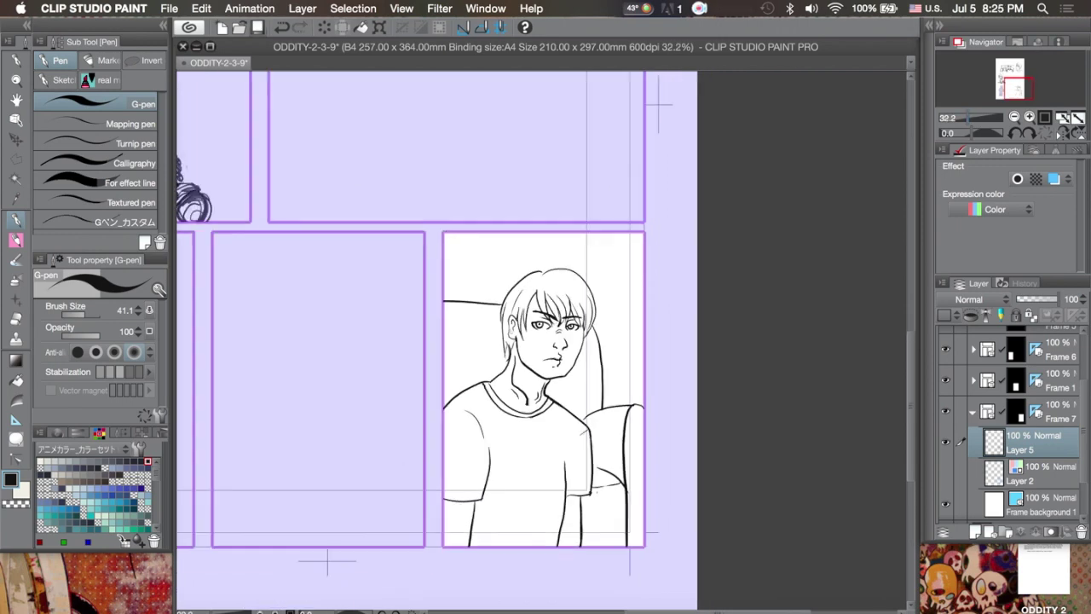
key(h)
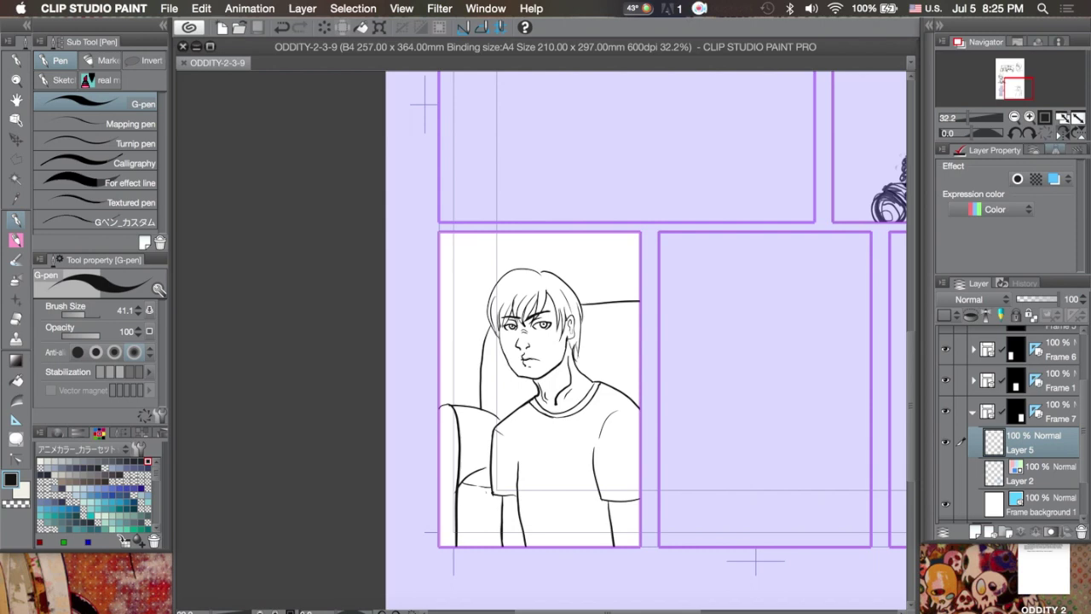
key(h)
key(ctrl+plus)
key(ctrl+plus)
key(ctrl+plus)
key(ctrl+plus)
key(ctrl+plus)
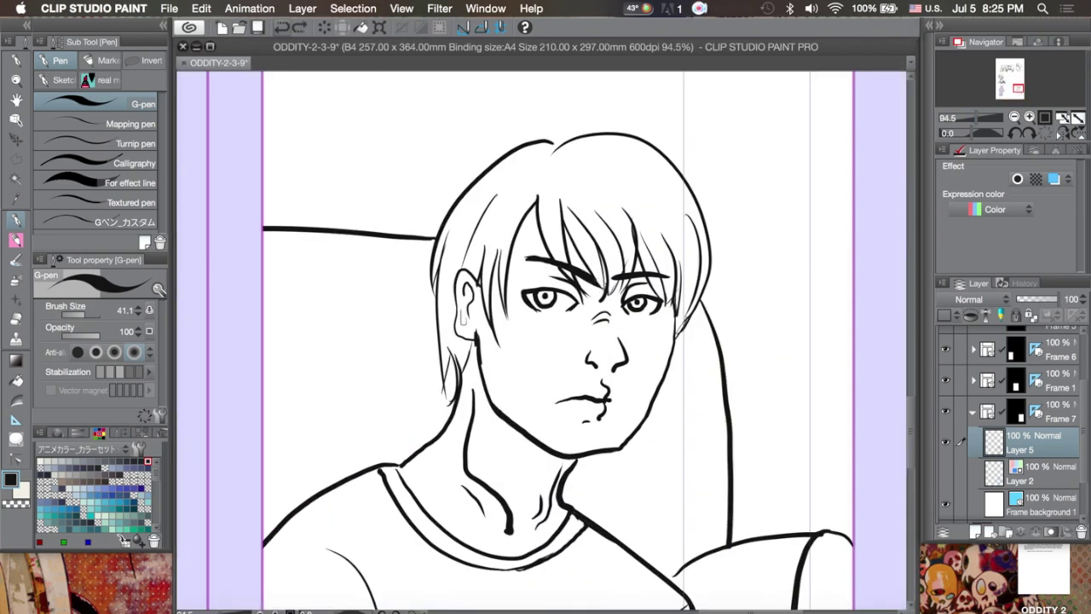
key(h)
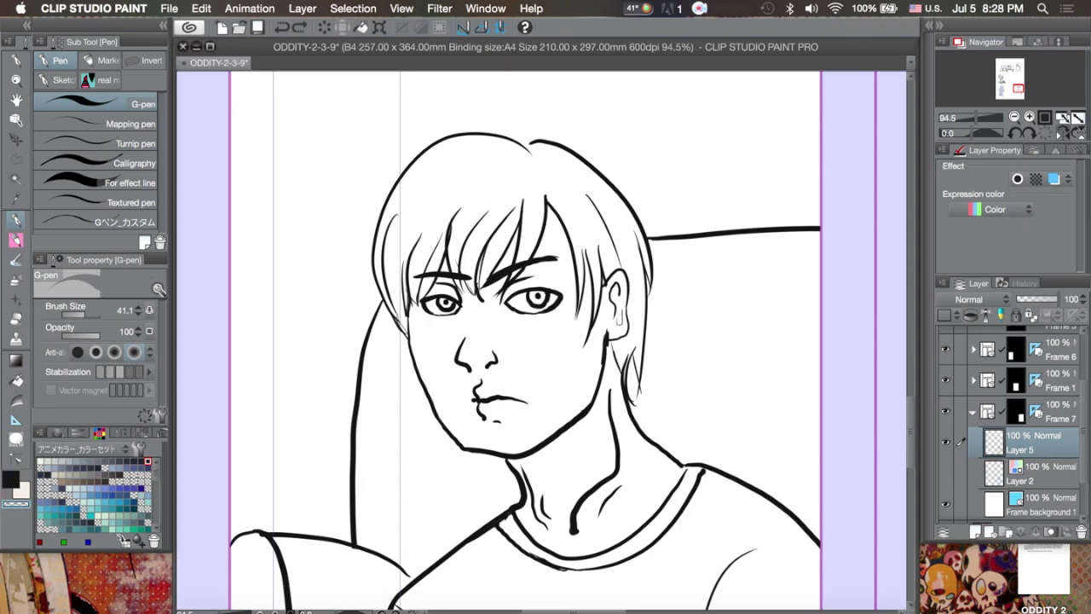
scroll(520, 303, up, 5)
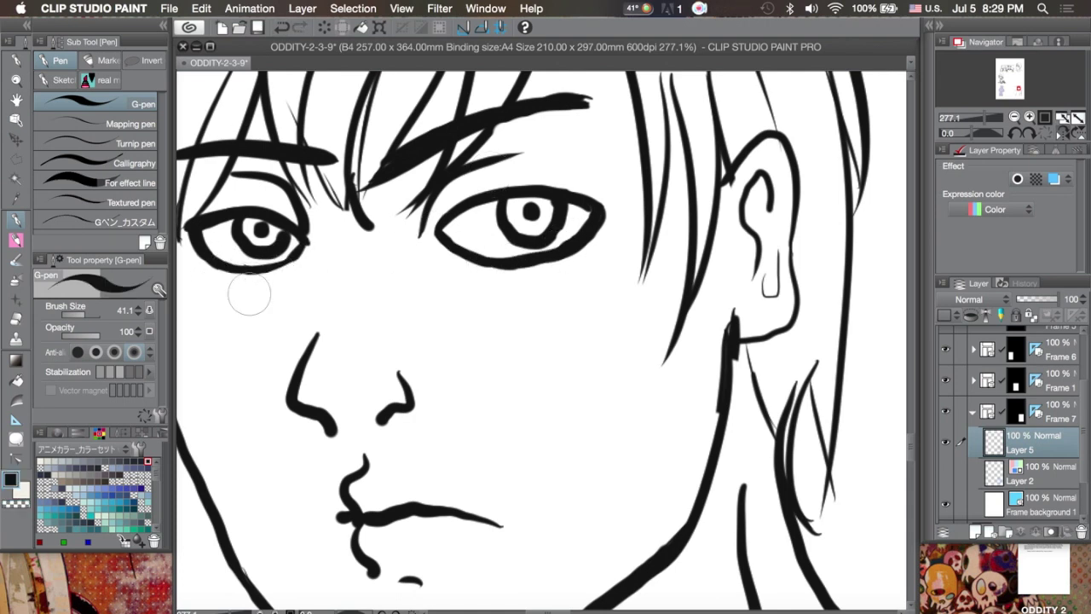
key(super+0)
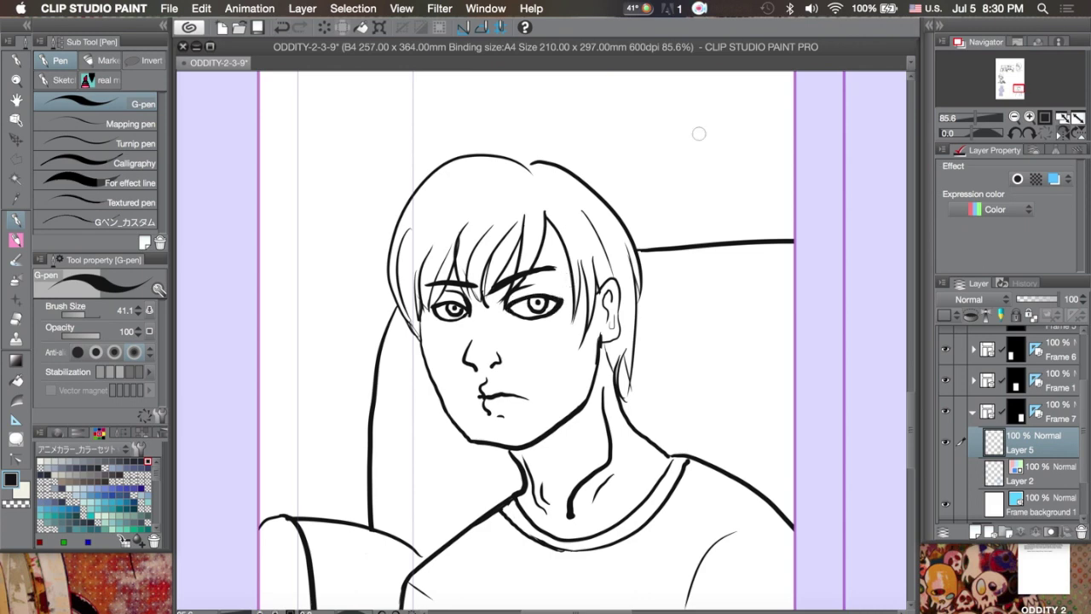
scroll(712, 144, down, 3)
scroll(594, 100, up, 3)
- Lasso one eye, scale it down slightly with Free Transform, apply and deselect
key(m)
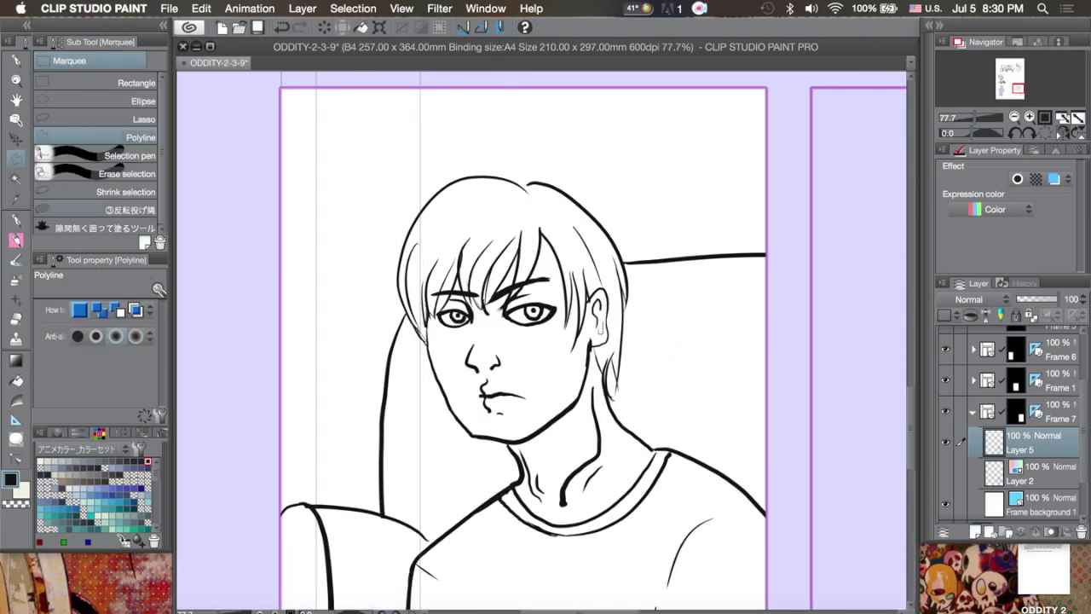
drag(499, 294, 501, 298)
key(super+t)
drag(556, 330, 559, 329)
key(h)
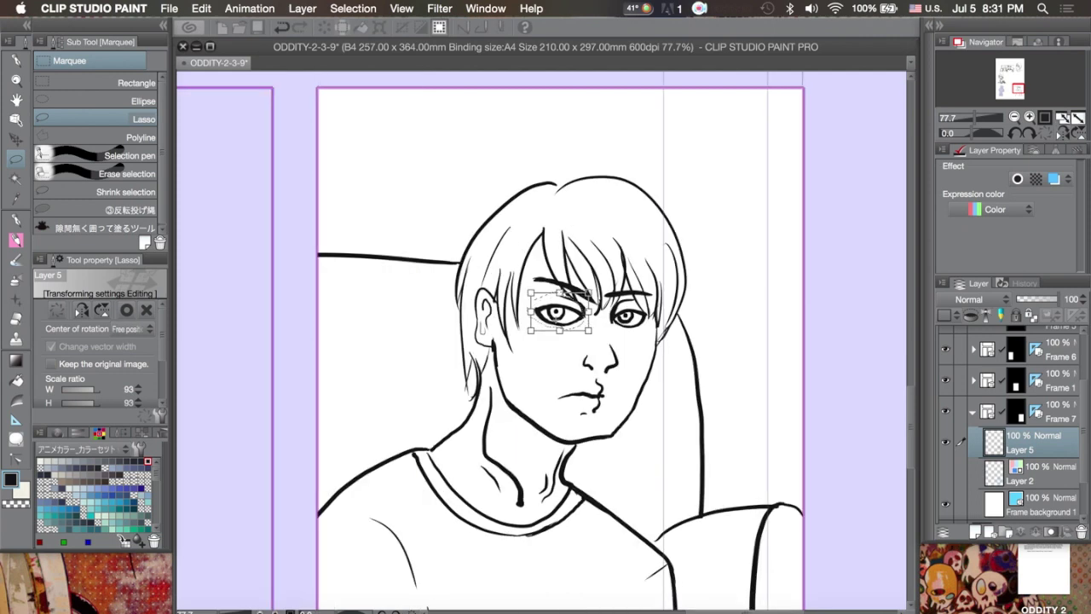
key(h)
key(m)
key(Return)
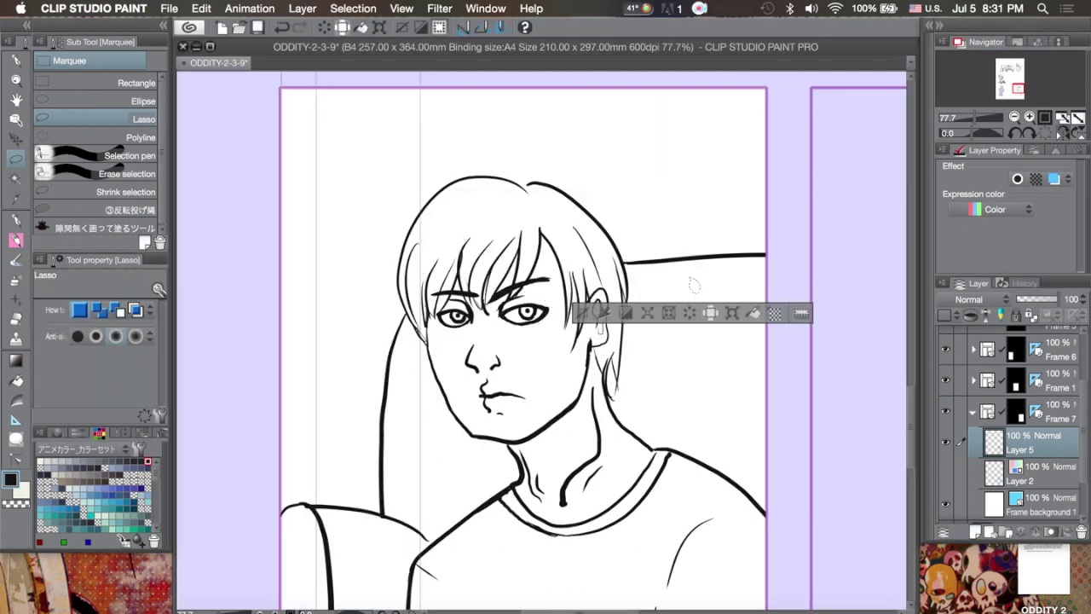
key(super+plus)
key(super+d)
- Clean up marks around the left eye and redraw its iris darker and centred
key(p)
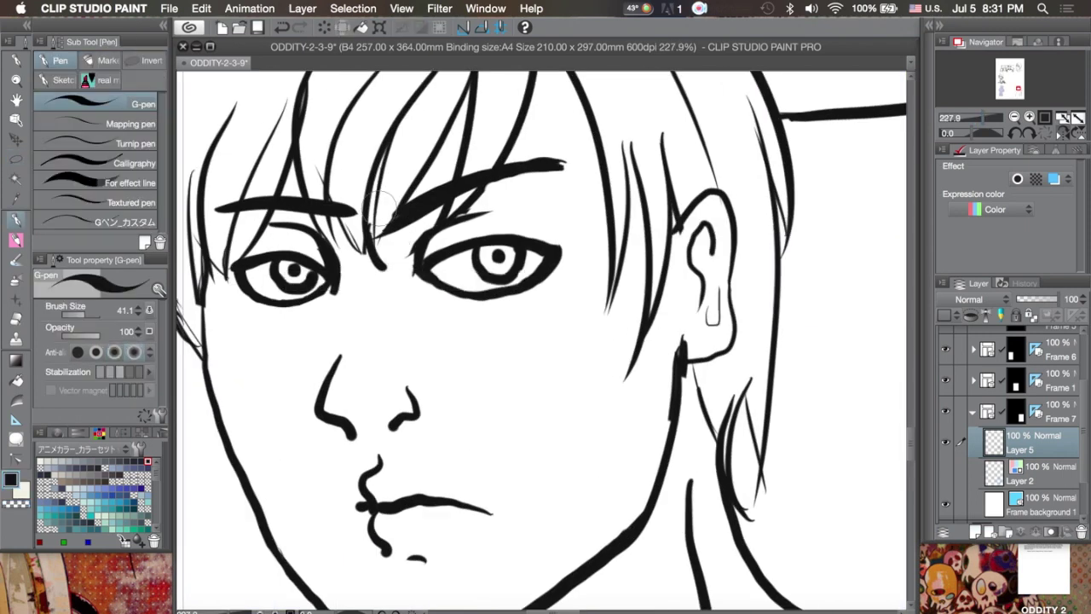
key(super+minus)
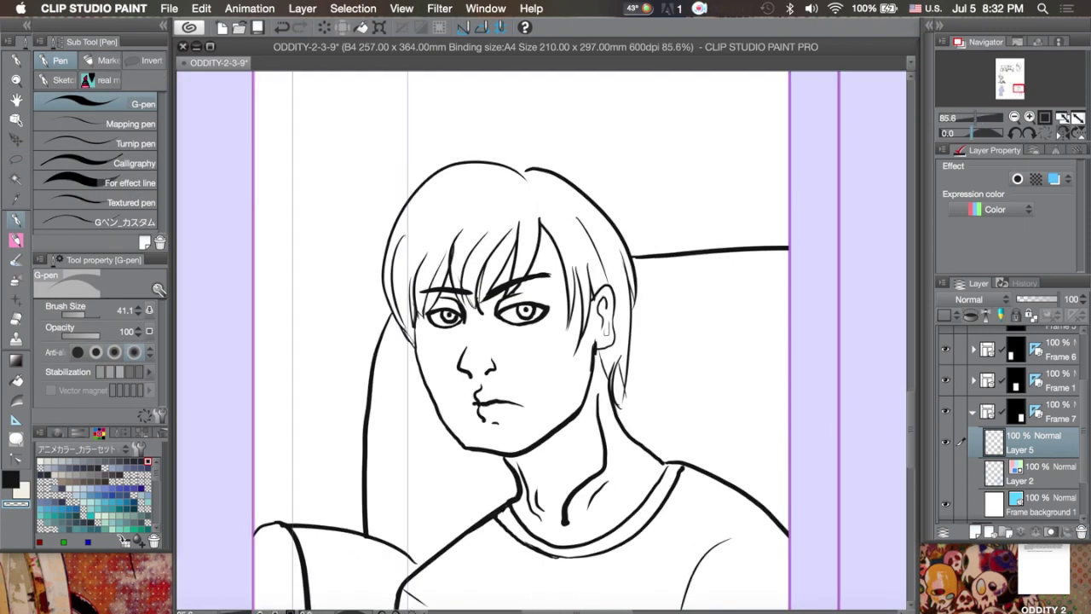
mouse_move(512, 316)
mouse_down()
mouse_move(544, 306)
mouse_move(534, 307)
mouse_up()
key(super+z)
key(super+z)
mouse_move(440, 317)
mouse_down()
mouse_move(462, 312)
mouse_move(456, 322)
mouse_up()
key(x)
key(x)
drag(441, 300, 460, 320)
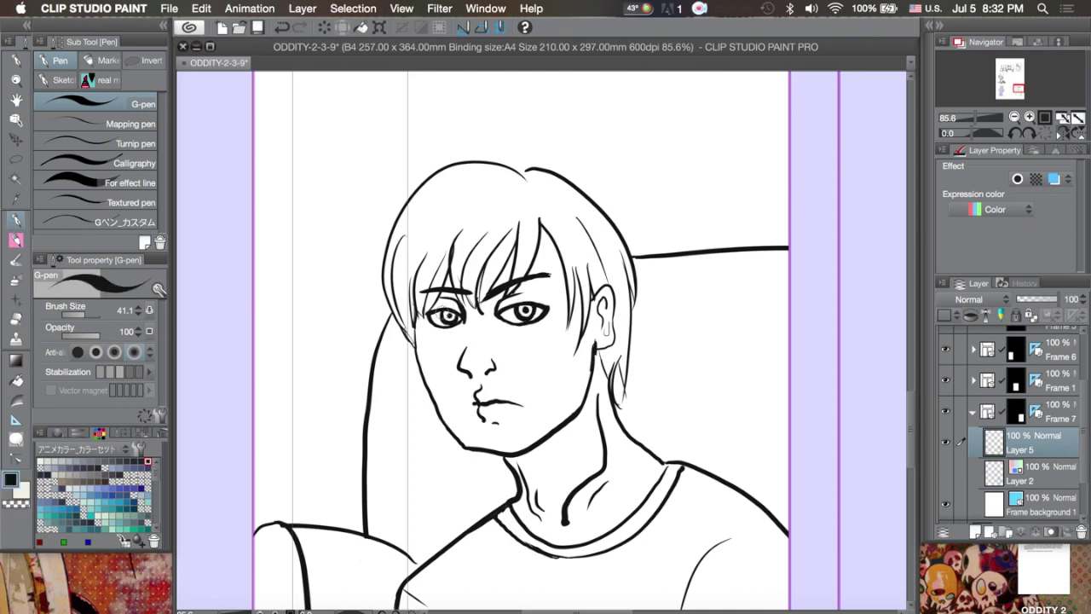
- Zoom out to the whole page and save the ODDITY-2-3-9 comic page
key(super+minus)
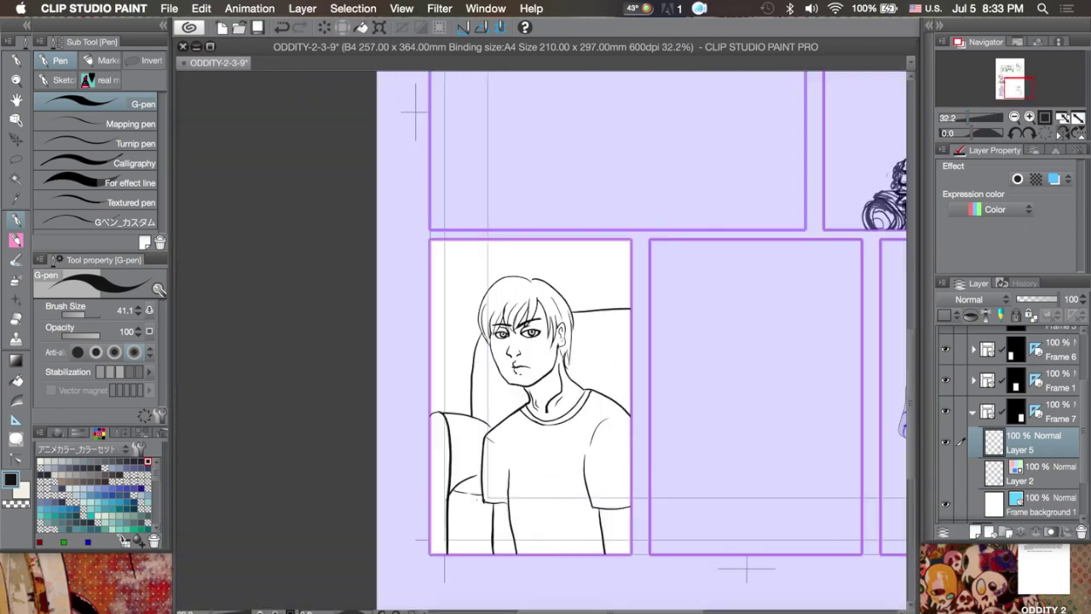
key(super+s)
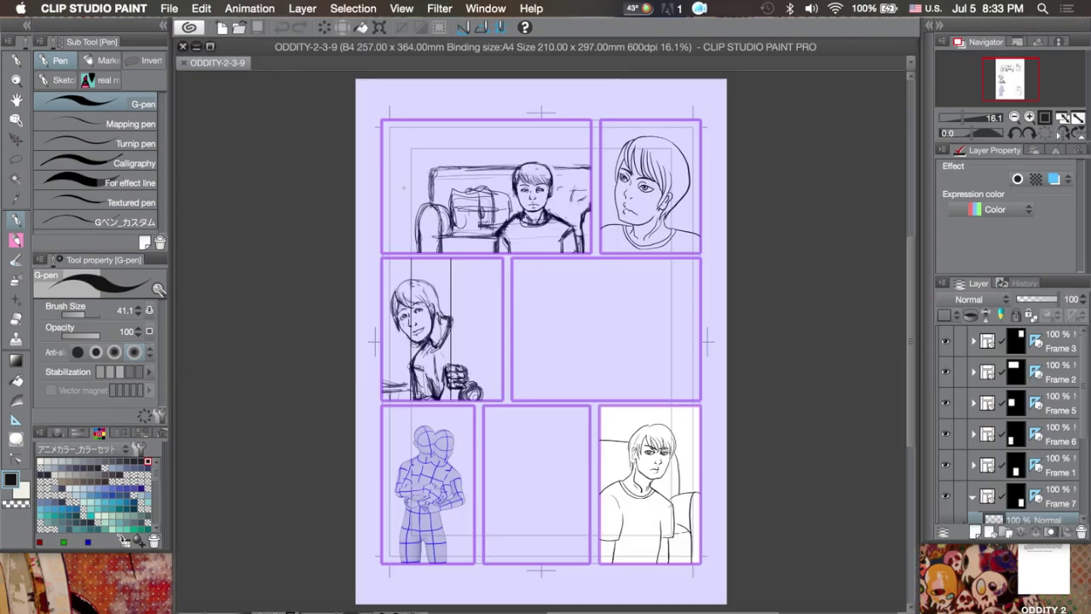